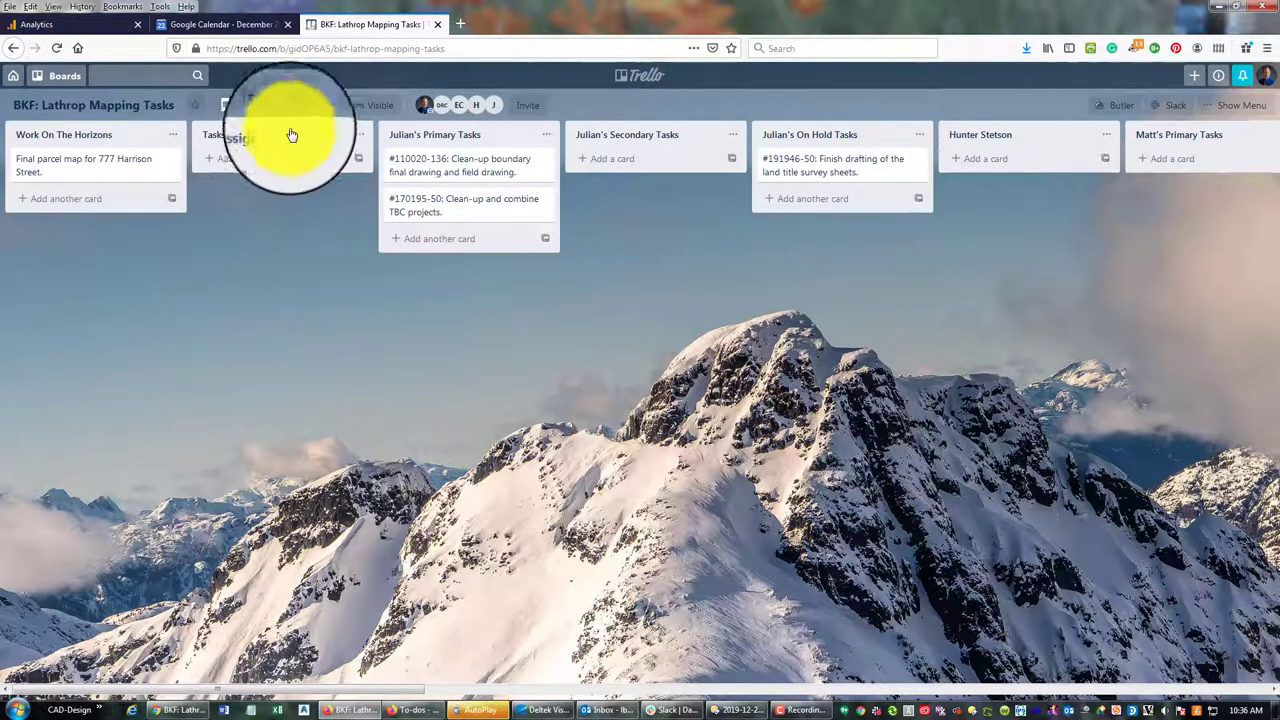
Rename Hunter's list to Hunter's Primary Tasks
left_click_drag(330, 690, 1175, 647)
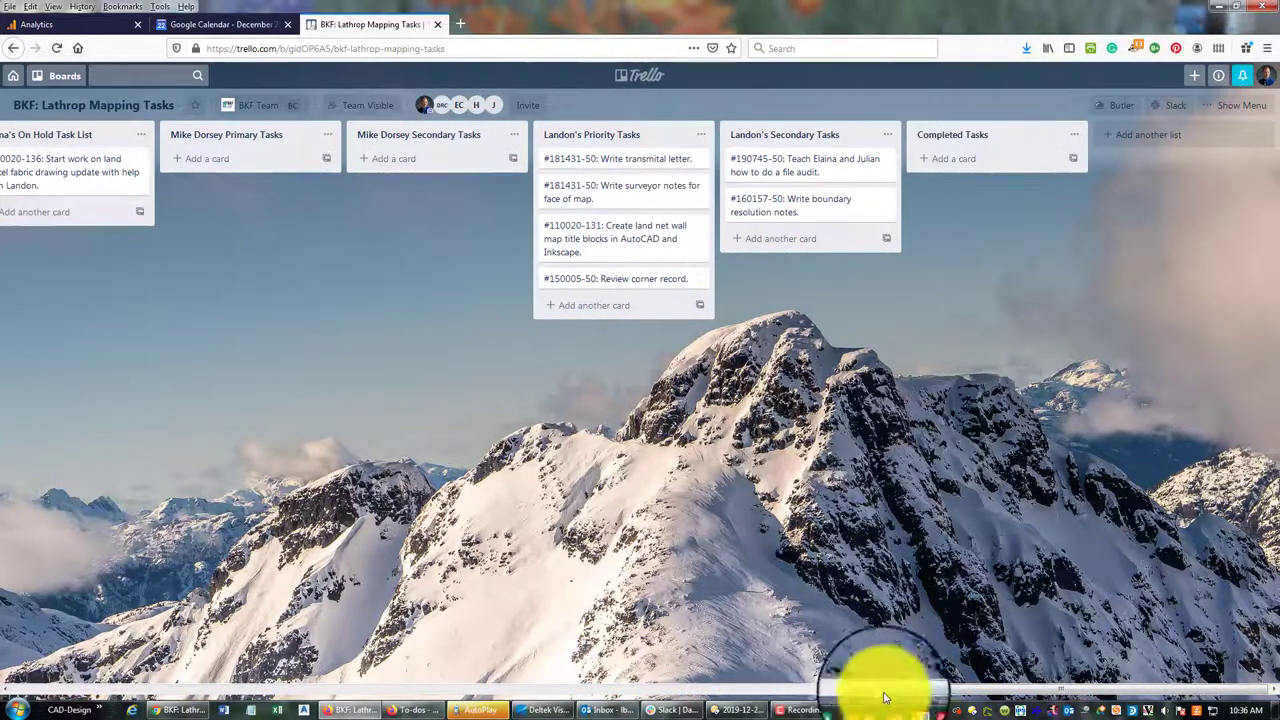
left_click_drag(907, 693, 62, 688)
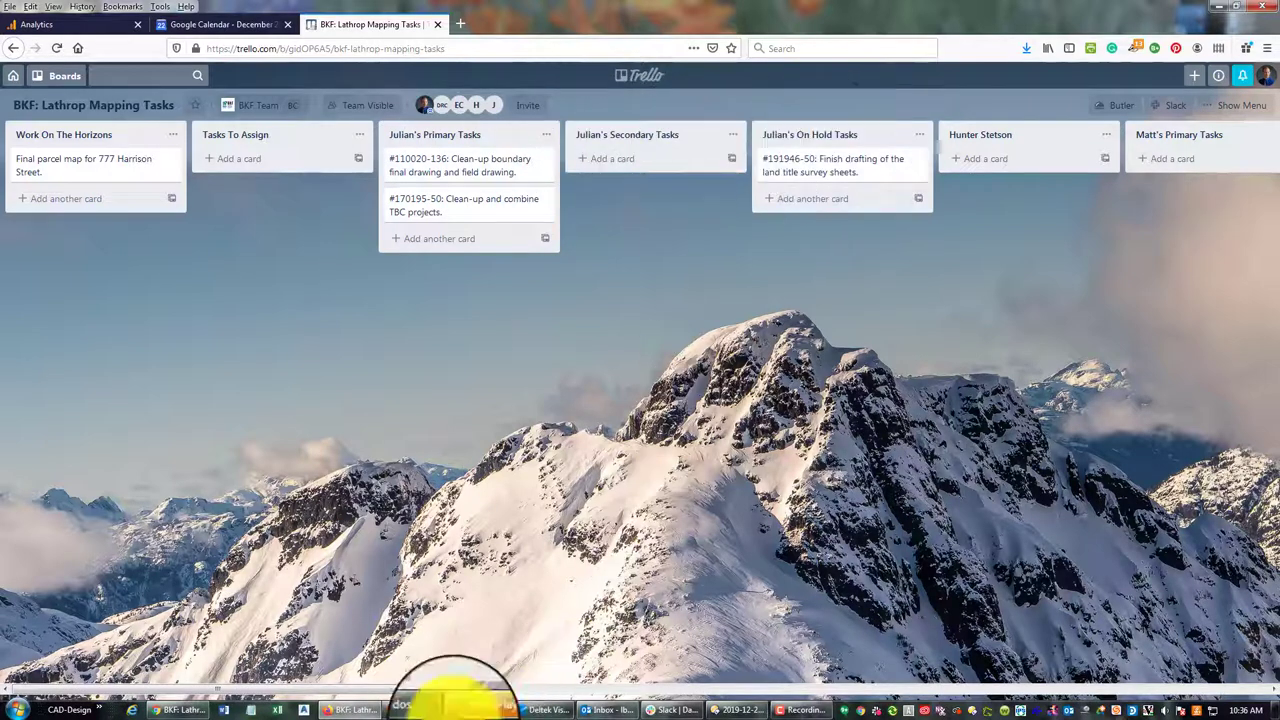
left_click_drag(390, 692, 603, 710)
left_click(497, 132)
left_click(490, 134)
key("BackSpace")
key("BackSpace")
key("BackSpace")
key("BackSpace")
key("BackSpace")
key("BackSpace")
key("BackSpace")
type("'s Prim")
key("BackSpace")
key("BackSpace")
key("BackSpace")
key("BackSpace")
key("BackSpace")
key("BackSpace")
key("BackSpace")
type("'s Primary Tasks")
key("Return")
Add two new lists, Hunter's Secondary Tasks and Hunter's On Hold Tasks
left_click_drag(557, 691, 1170, 650)
left_click(1208, 146)
type("Hunter")
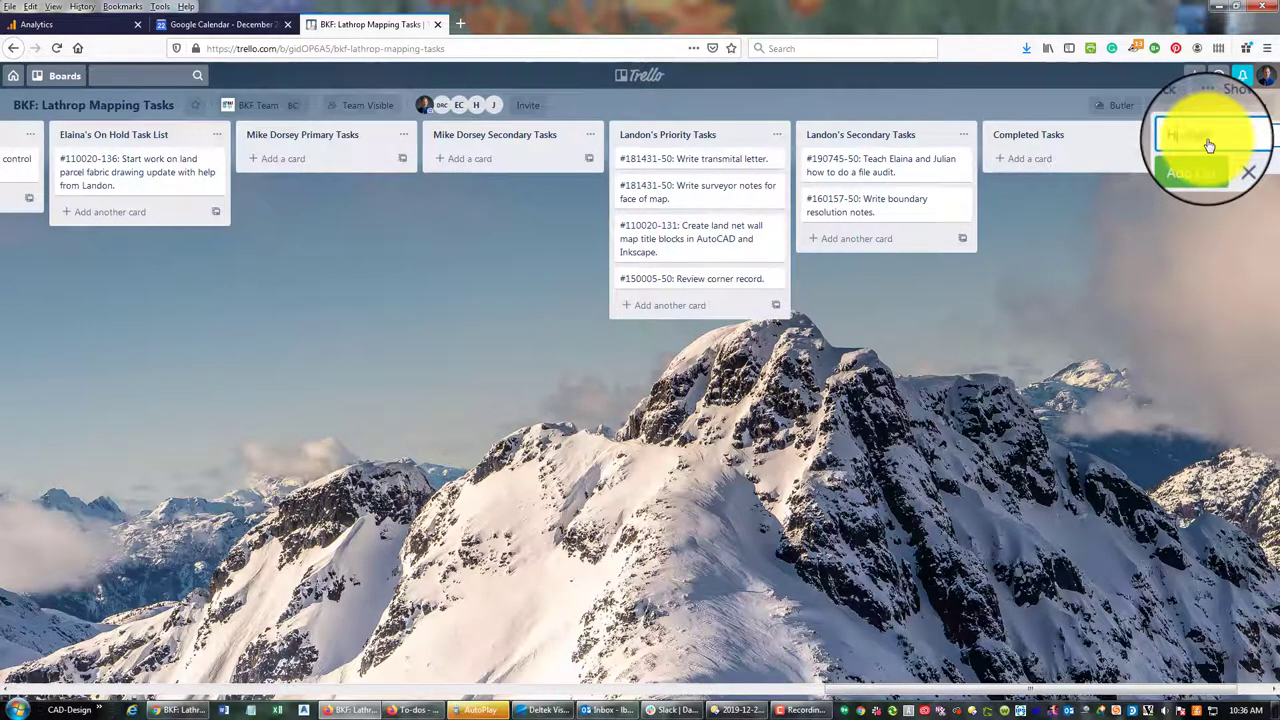
type("'s Secondary Tasks")
key("Return")
type("Hunter's Hold Tasks")
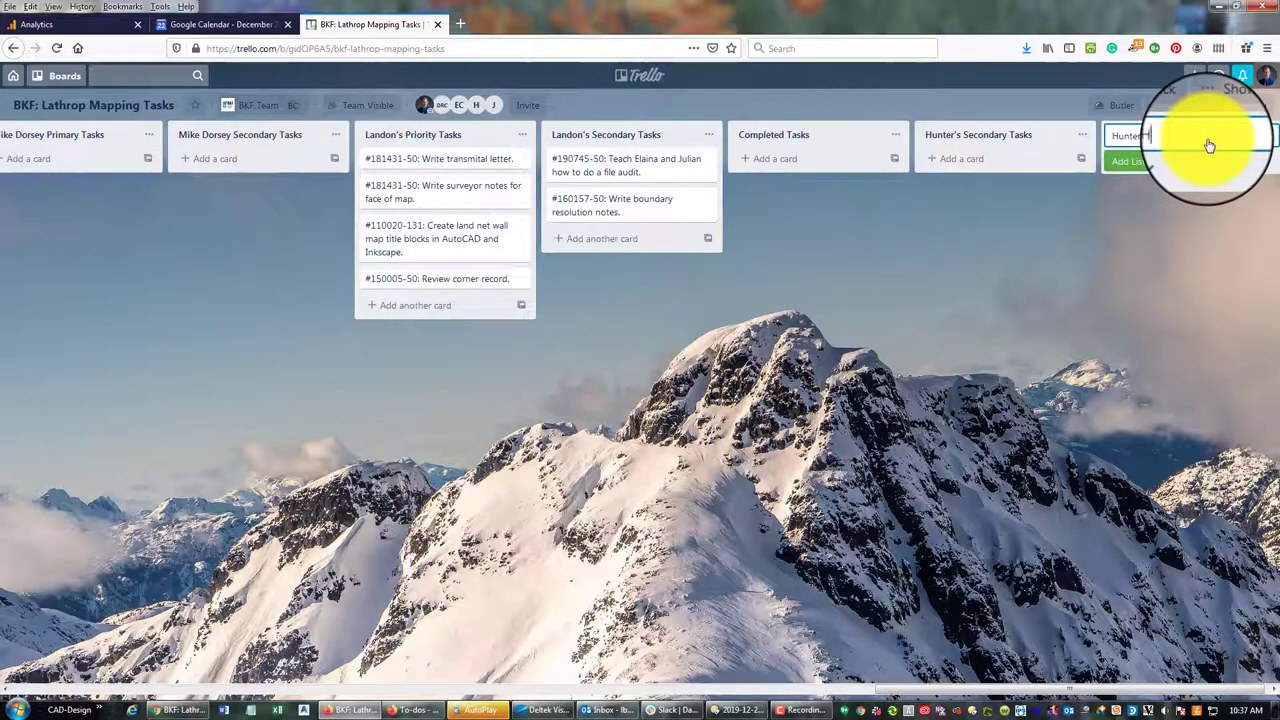
key("BackSpace")
key("BackSpace")
key("BackSpace")
key("BackSpace")
key("BackSpace")
key("BackSpace")
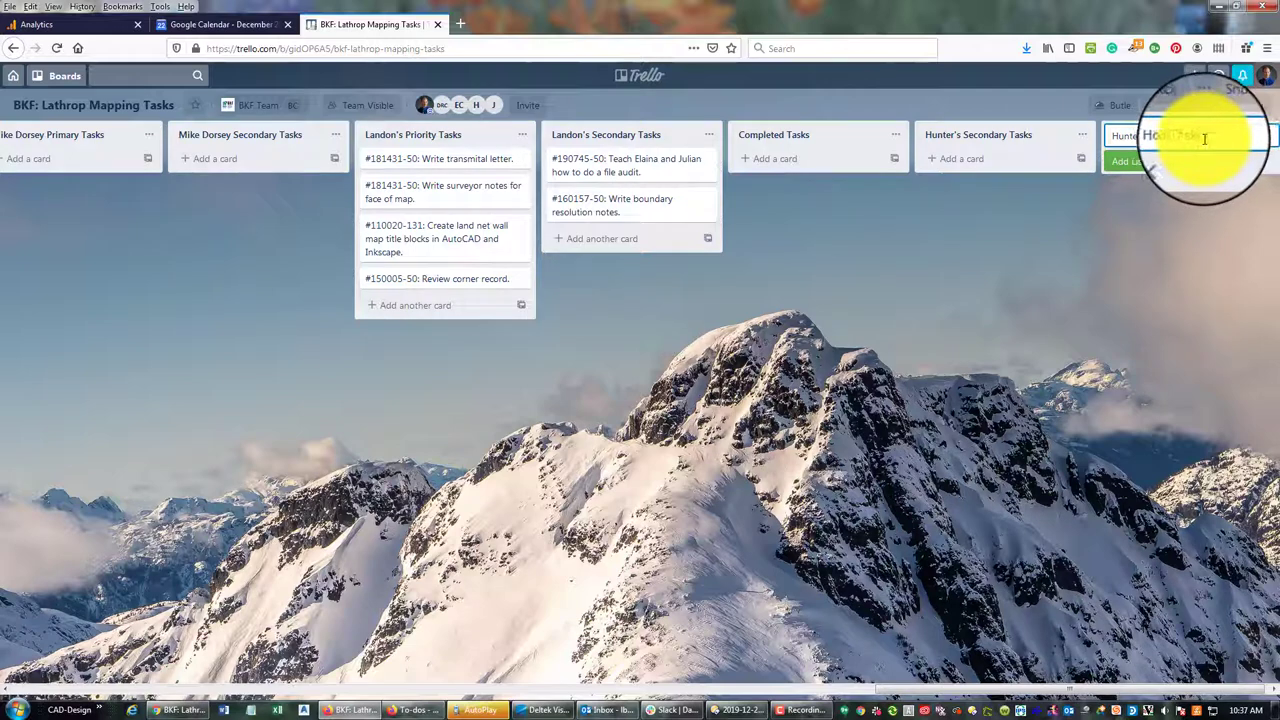
left_click(1142, 137)
type("On Hold Tasks")
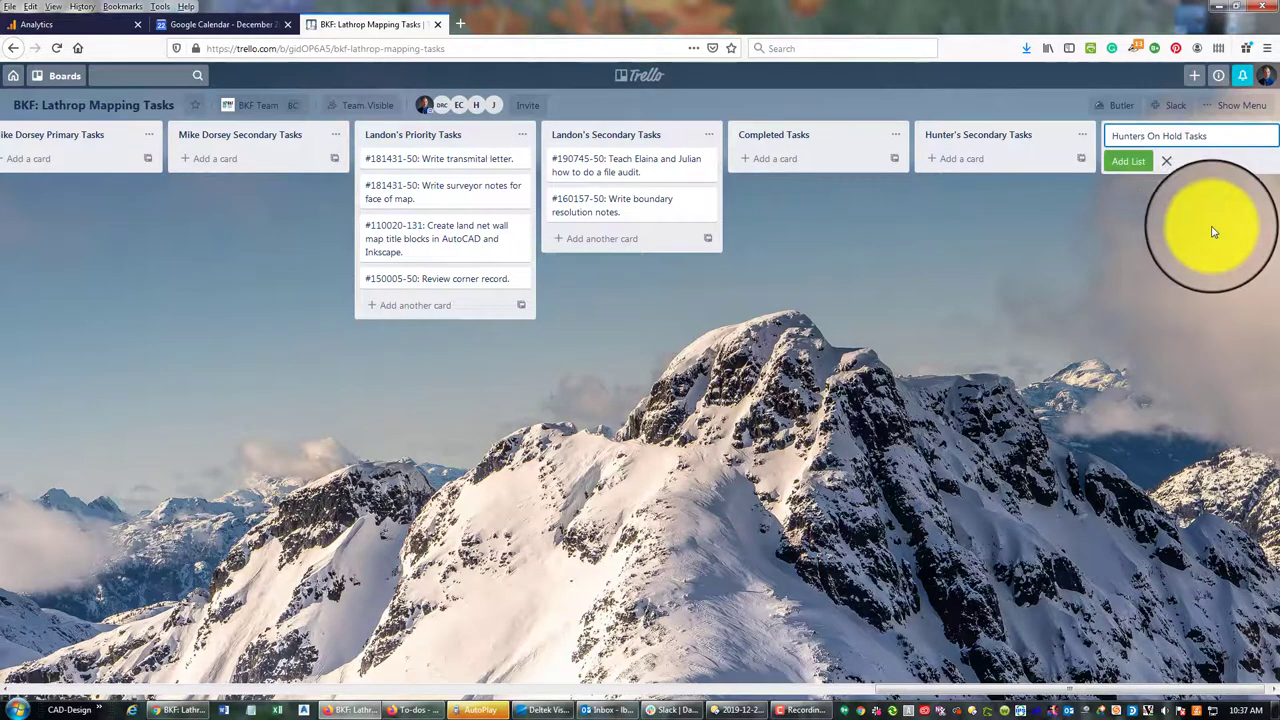
key("Return")
left_click_drag(837, 134, 680, 163)
Drag Hunter's Secondary Tasks list into place after Hunter's Primary Tasks
left_click_drag(457, 688, 1115, 630)
left_click_drag(1114, 143, 1136, 170)
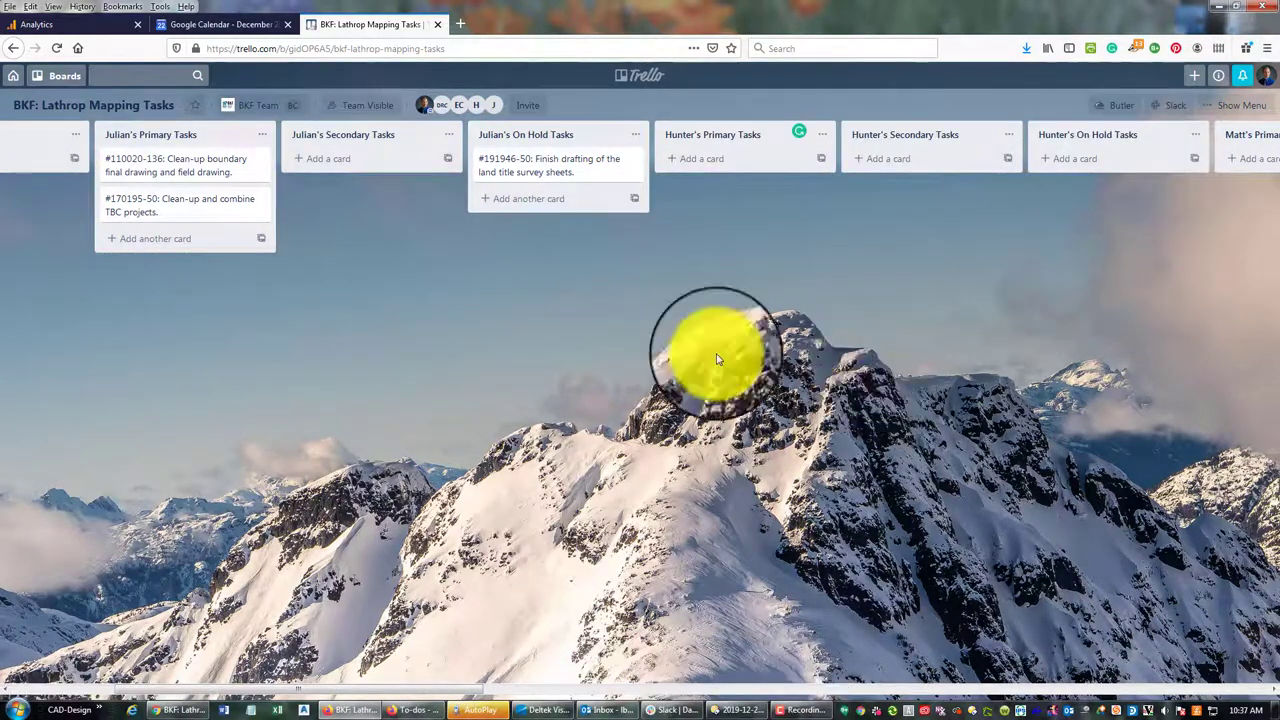
left_click_drag(443, 688, 288, 695)
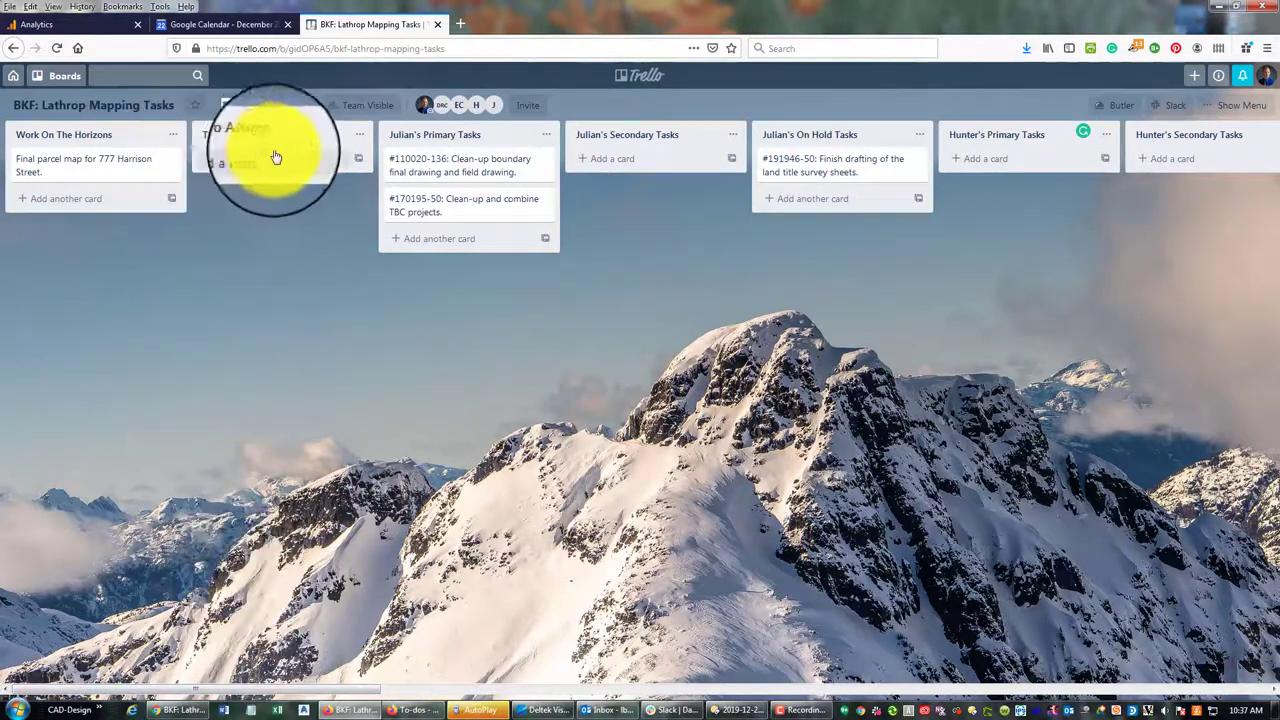
Keep Tasks To Assign as the second list and card #110020-136 atop Julian's Primary Tasks
left_click_drag(258, 180, 250, 167)
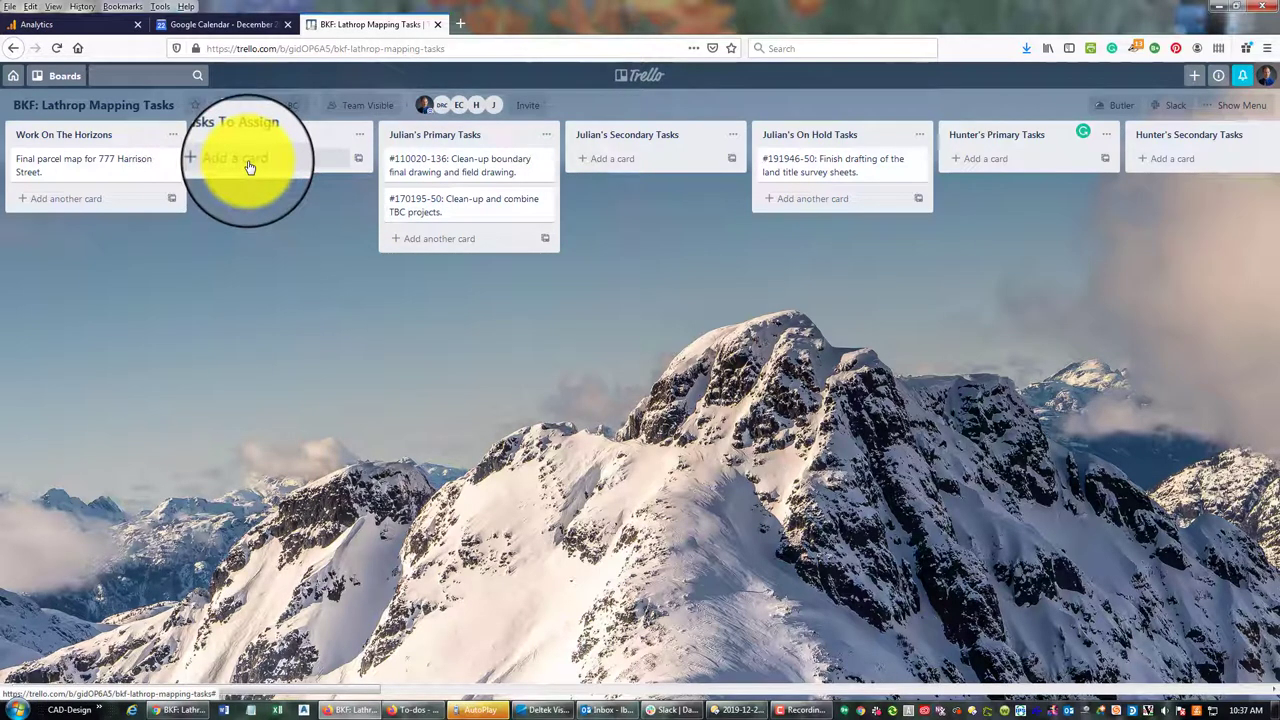
left_click_drag(250, 167, 290, 167)
left_click_drag(432, 207, 405, 222)
left_click_drag(430, 168, 436, 162)
left_click_drag(459, 213, 228, 165)
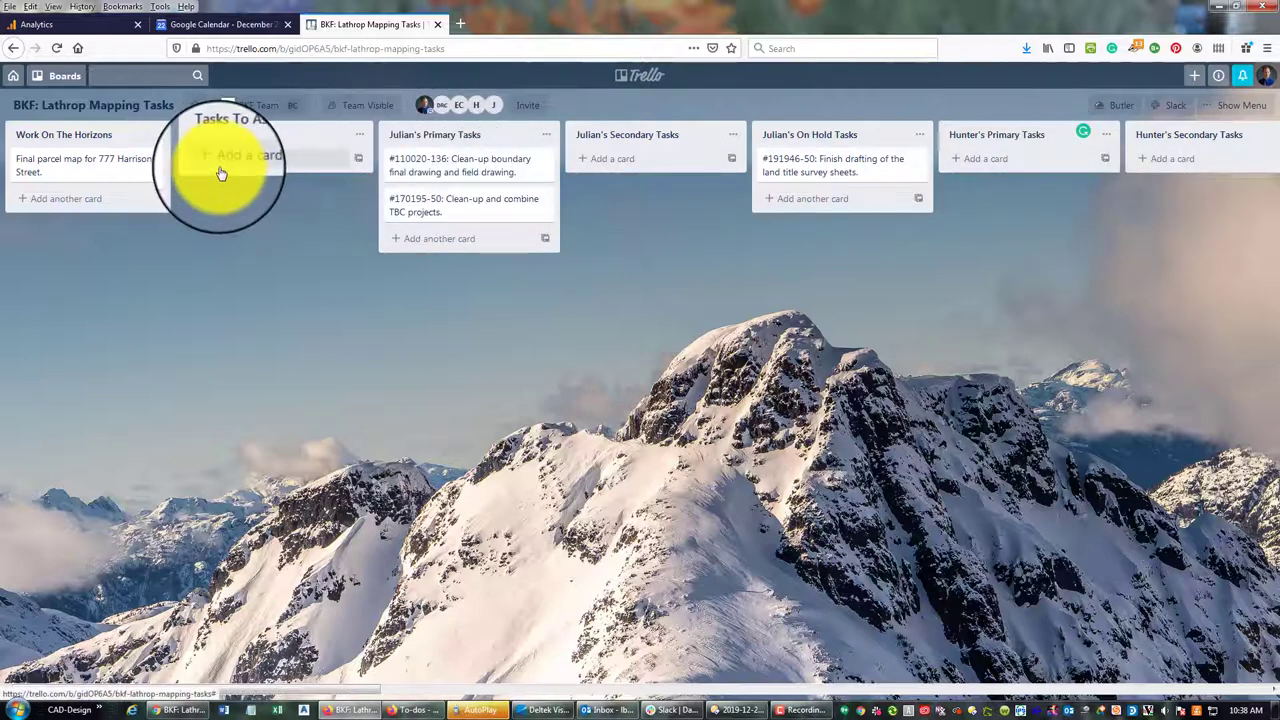
left_click_drag(220, 174, 226, 172)
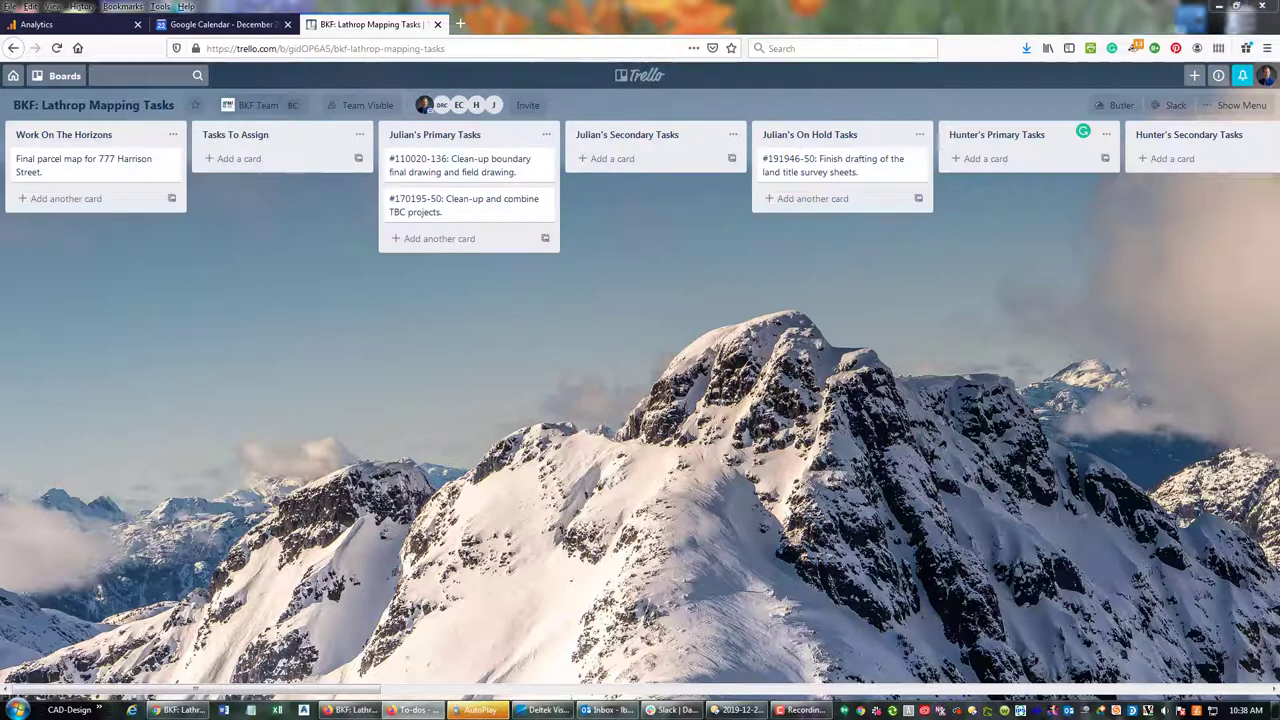
Switch to the Basecamp Home page and scroll through its project cards
left_click(206, 14)
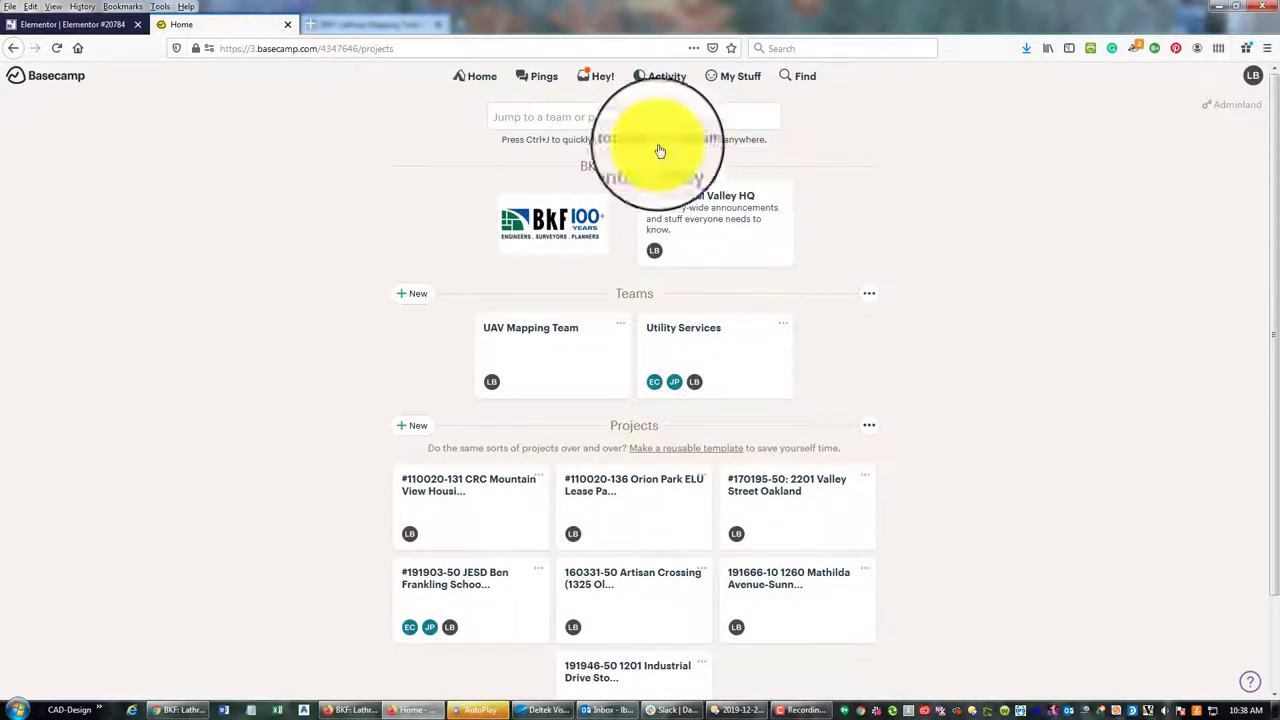
scroll(631, 330, "down", 1)
scroll(631, 330, "down", 1)
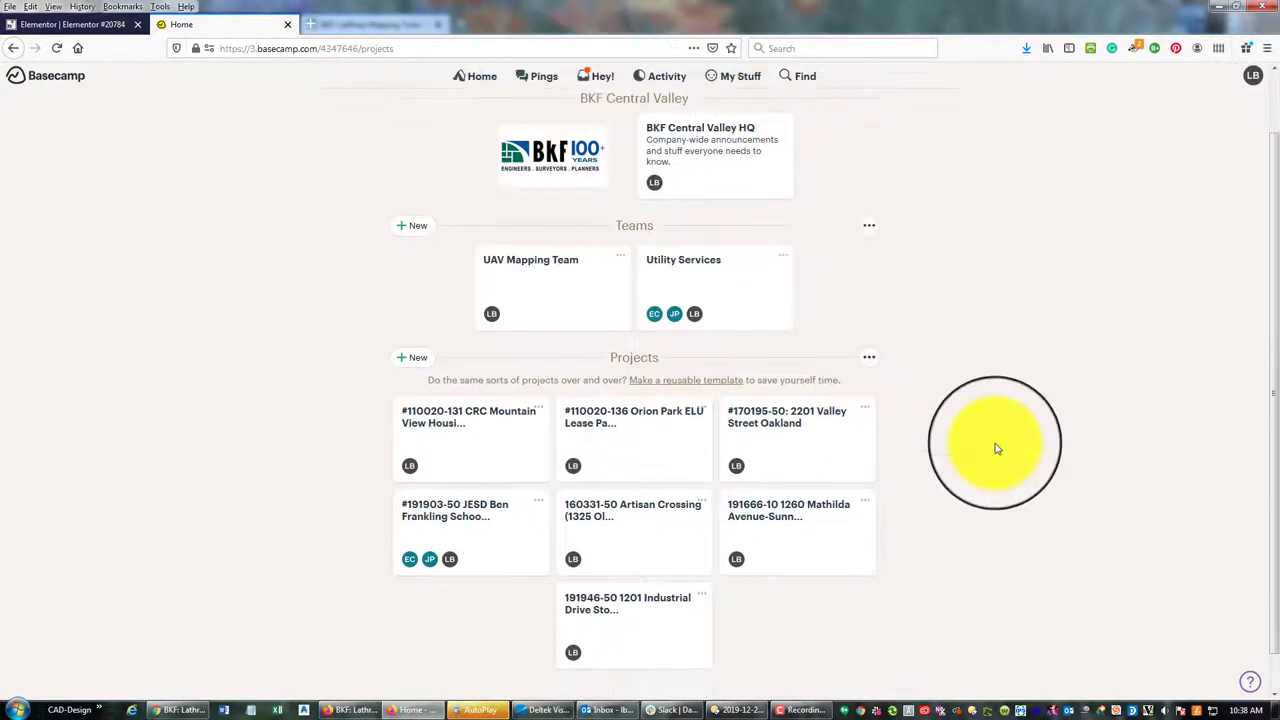
scroll(997, 443, "down", 1)
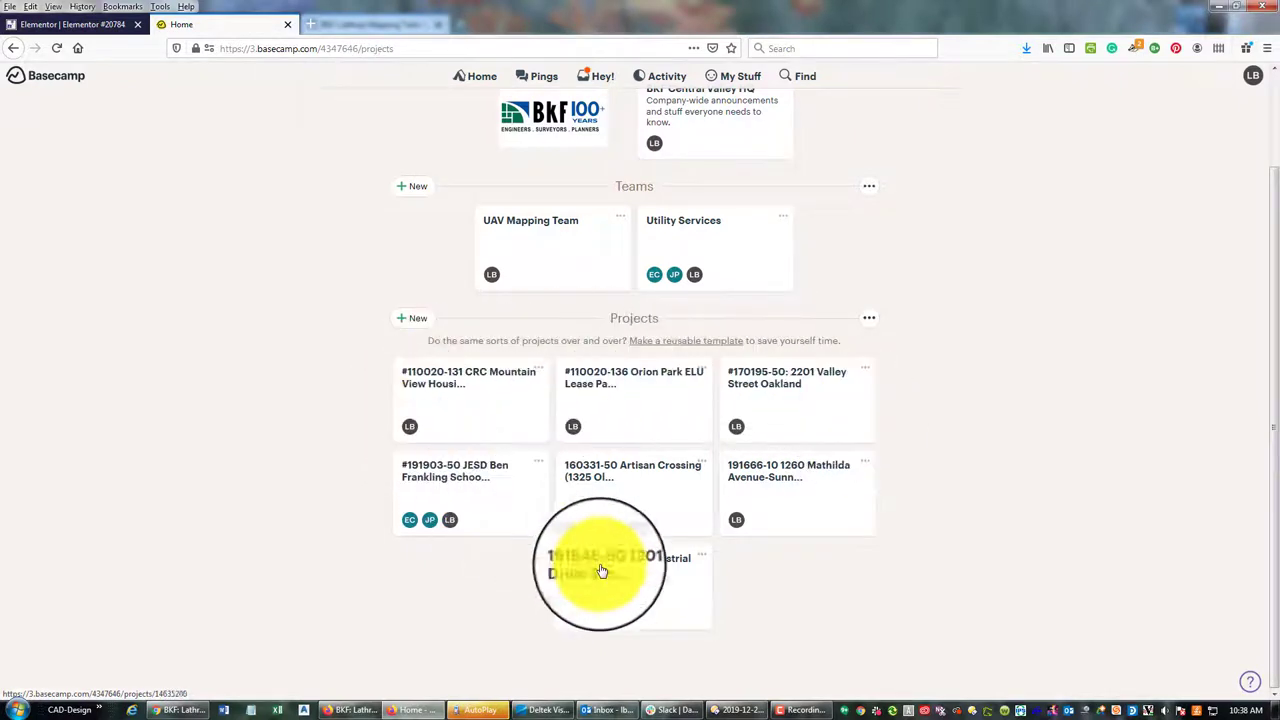
scroll(314, 243, "up", 1)
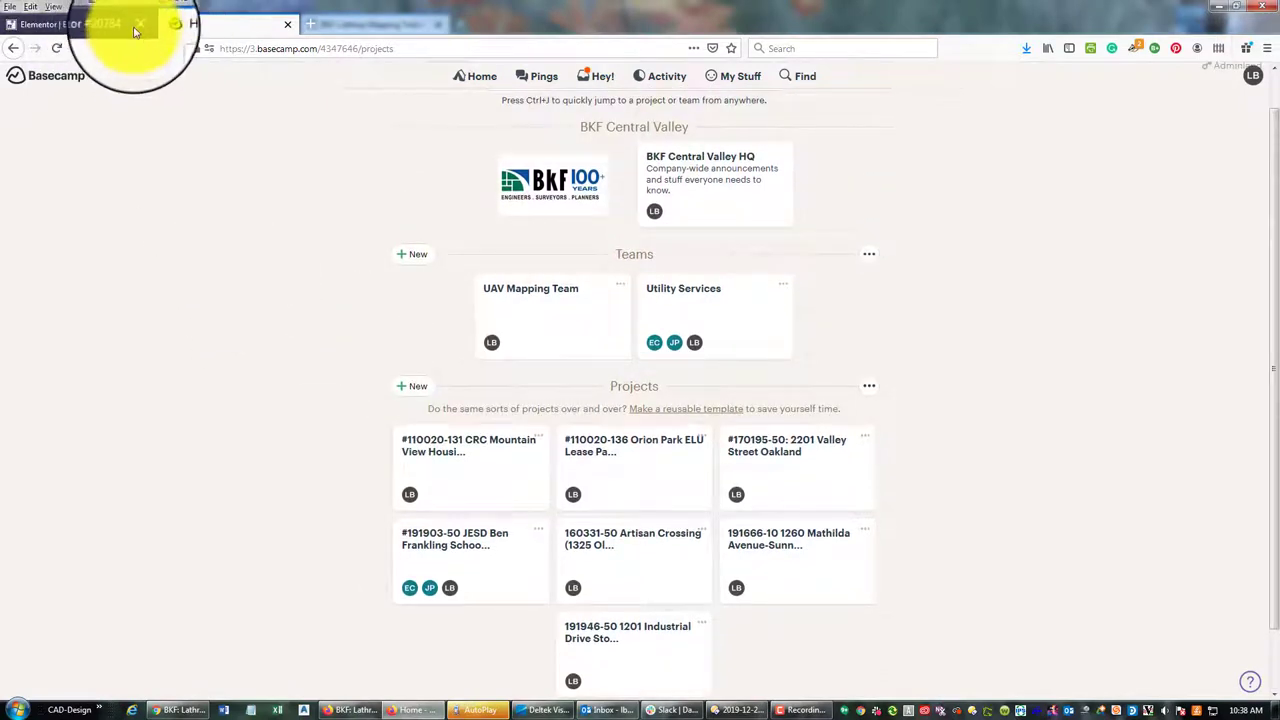
Close the extra Elementor tab and review the Basecamp projects again
left_click(136, 28)
scroll(930, 525, "down", 1)
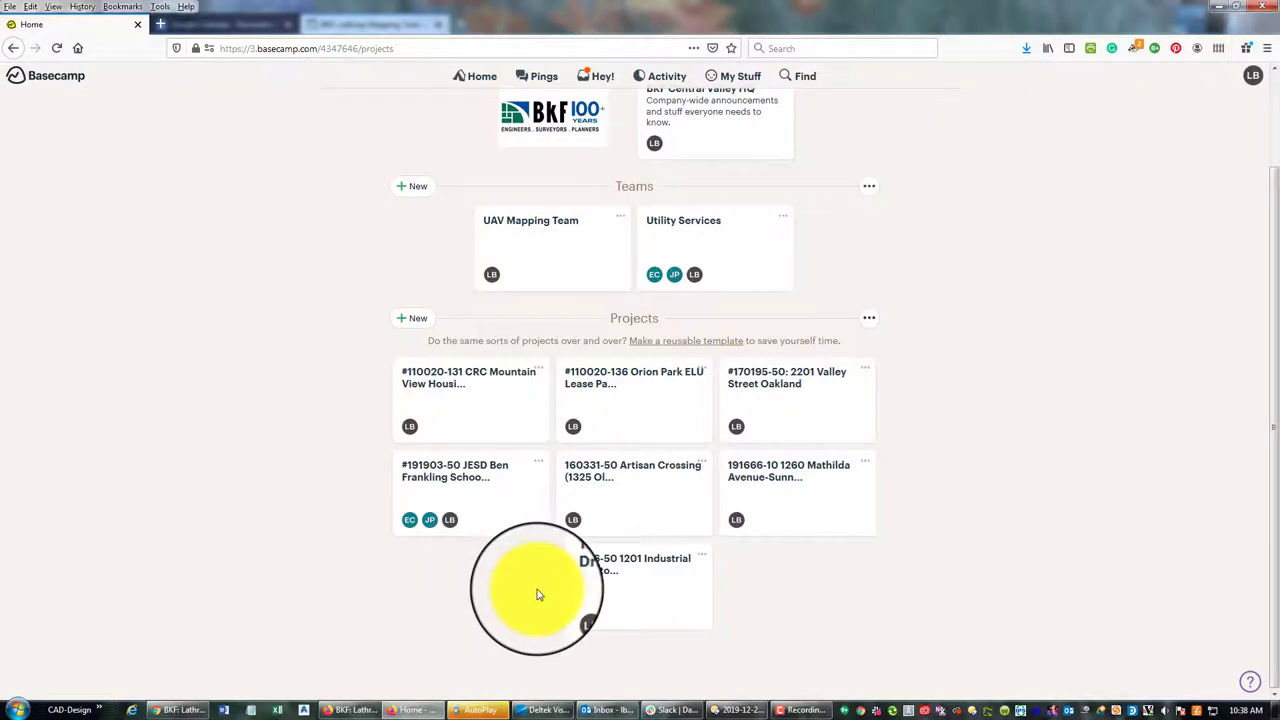
scroll(803, 490, "up", 2)
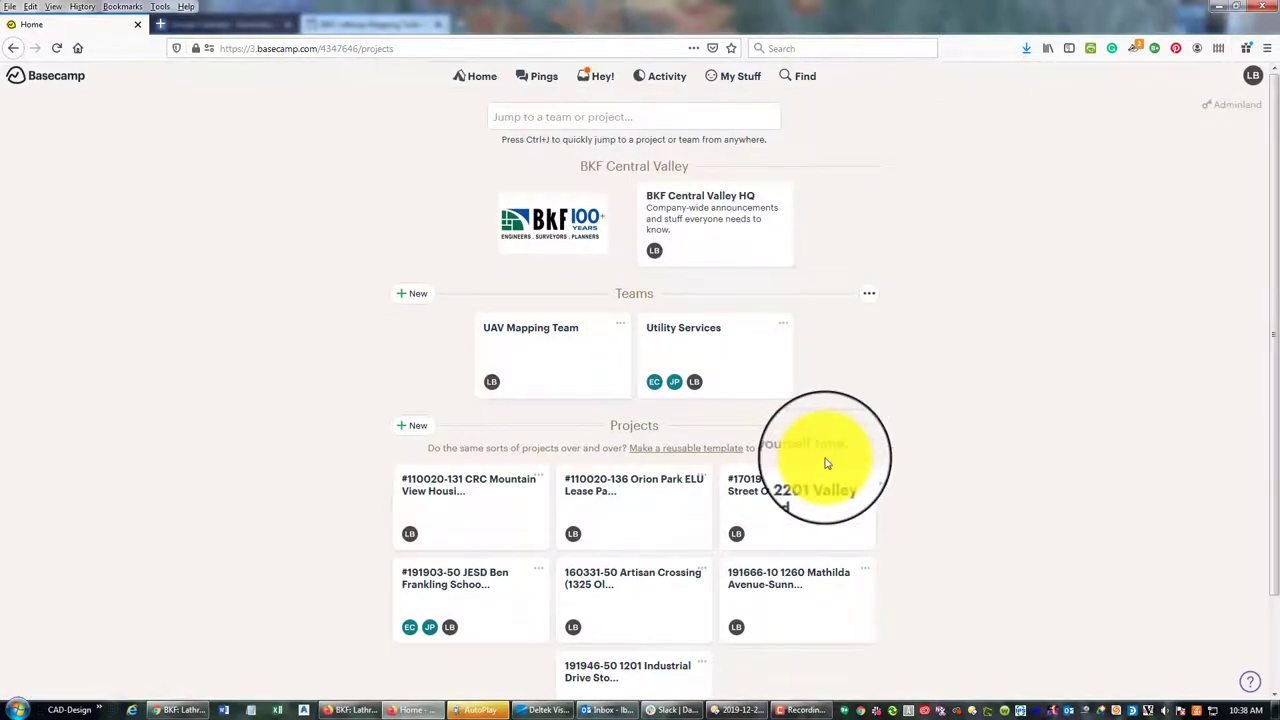
scroll(826, 463, "down", 2)
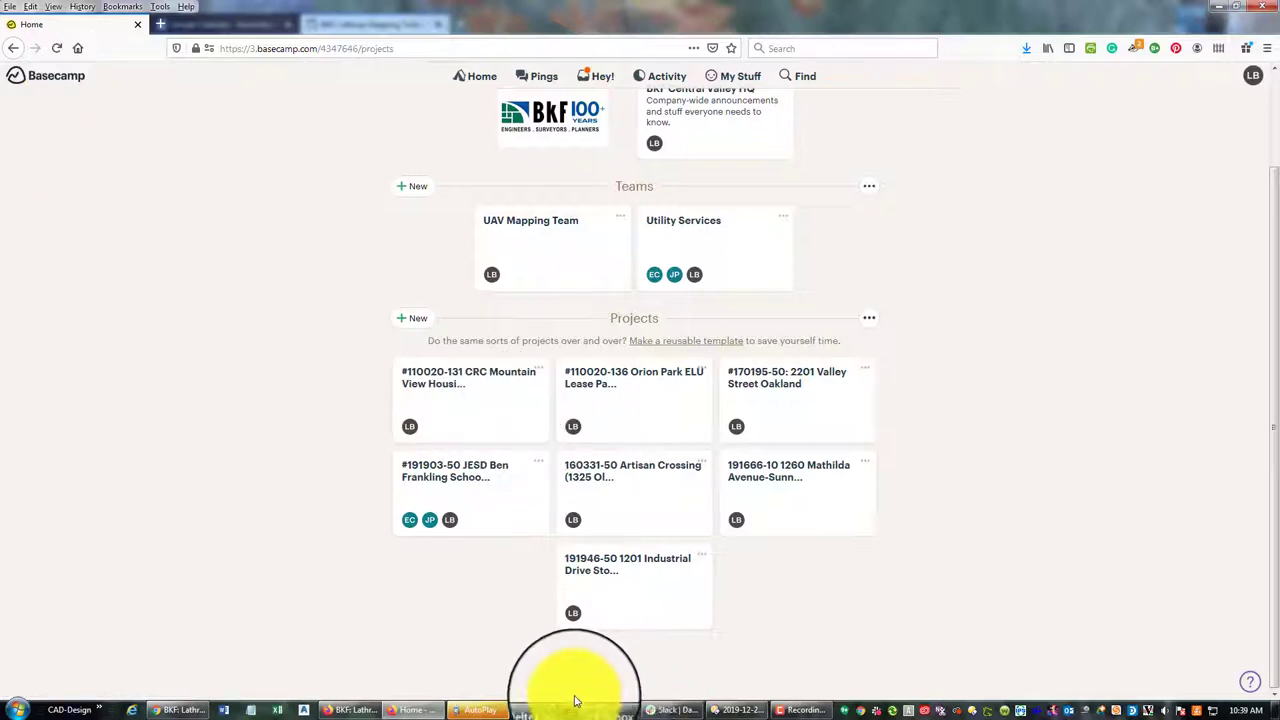
Go from the Lathrop Mapping Tasks board to the Boards overview and scroll to Redefined Horizons
left_click(355, 712)
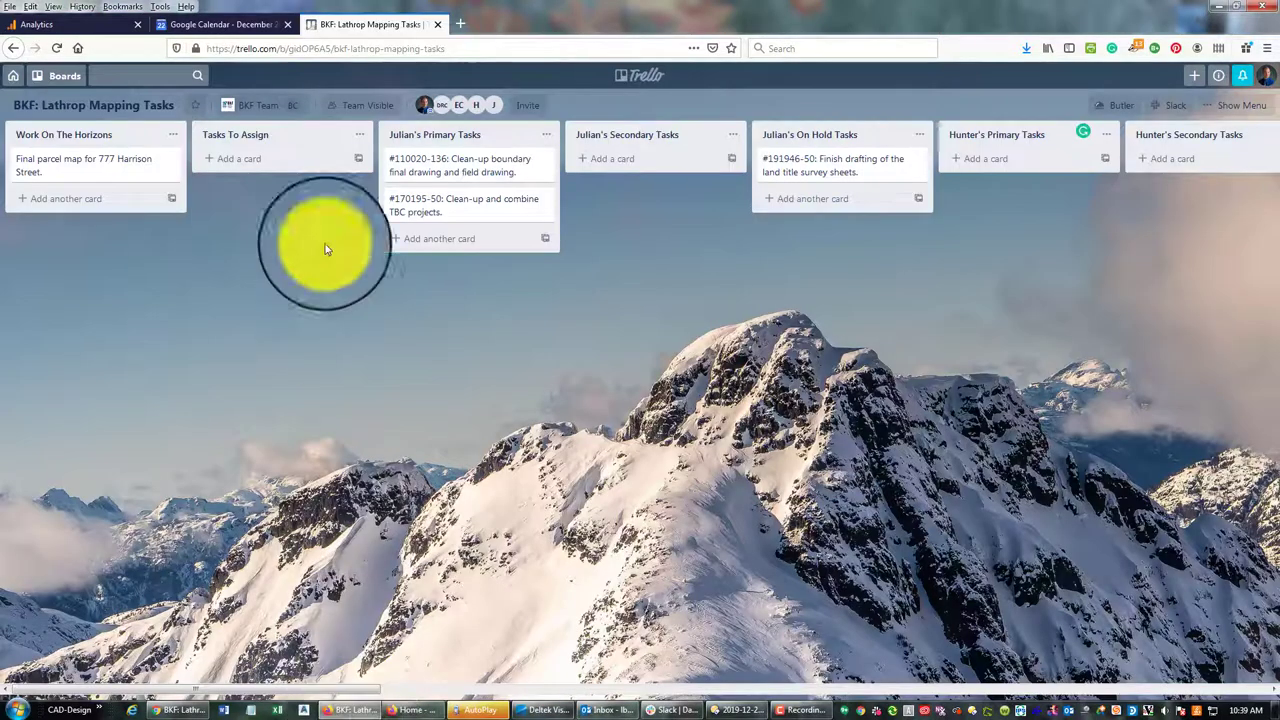
left_click(640, 80)
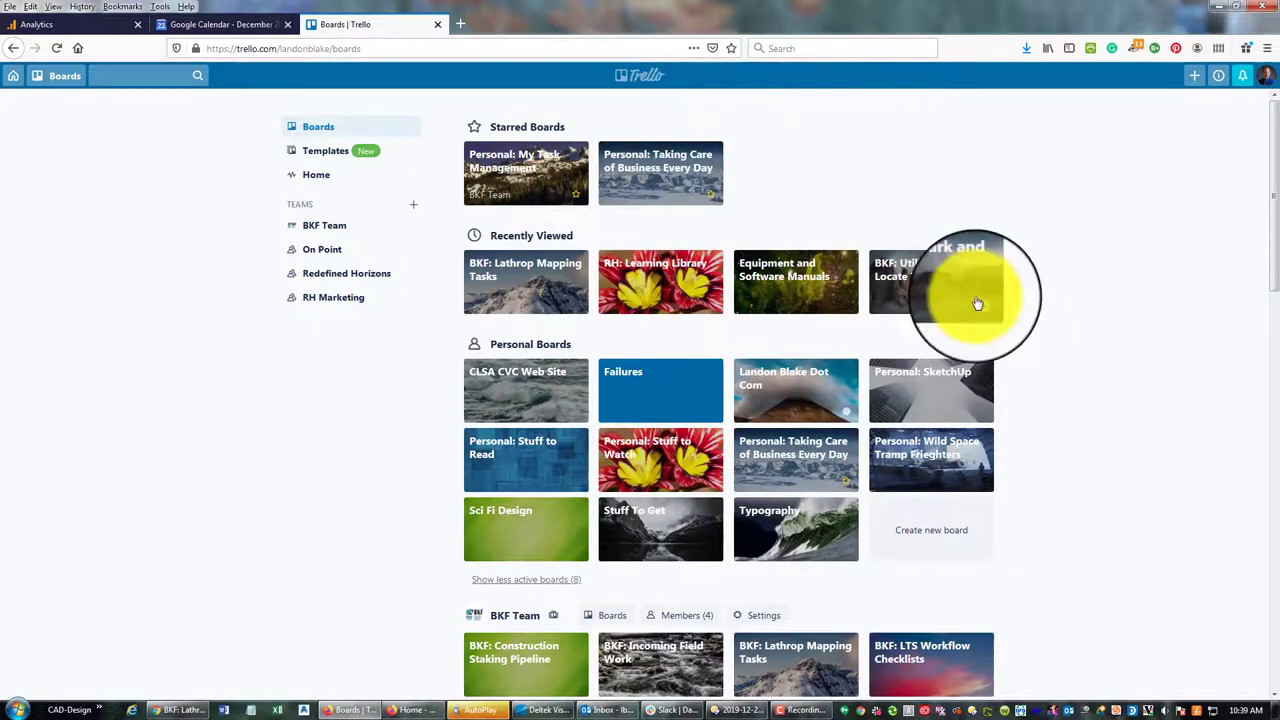
scroll(940, 383, "down", 1)
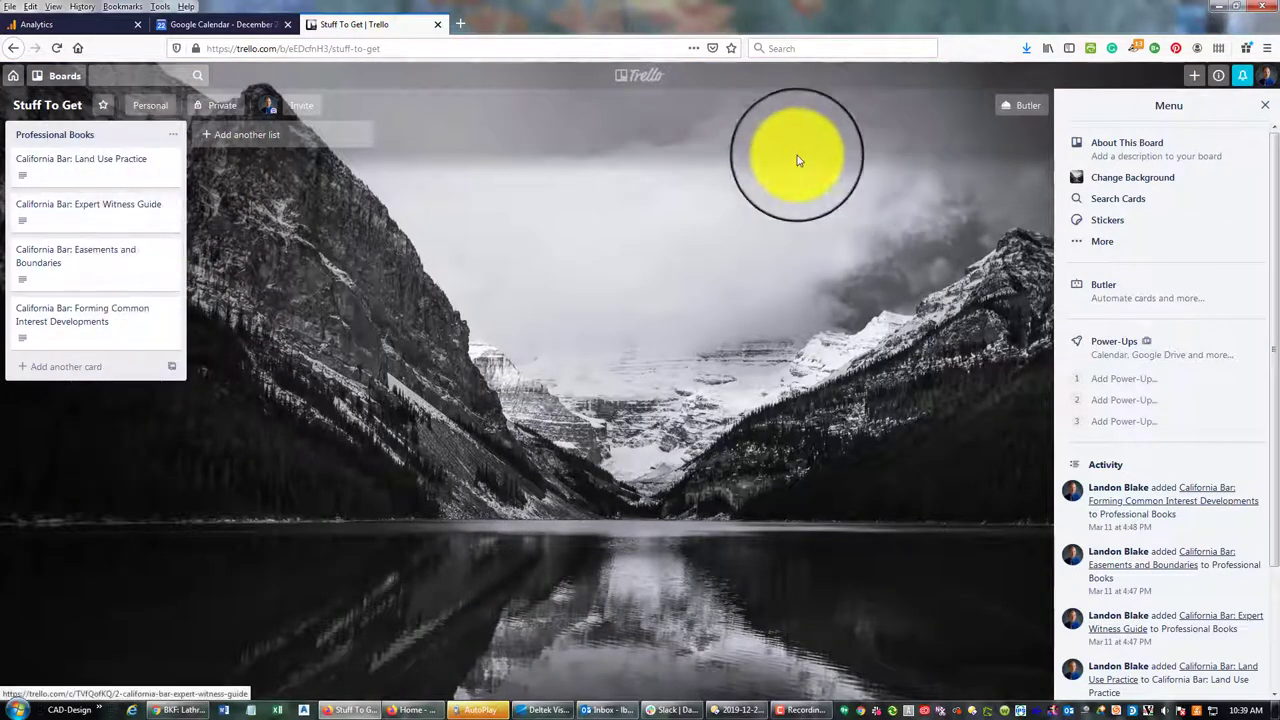
left_click(640, 86)
scroll(586, 520, "down", 3)
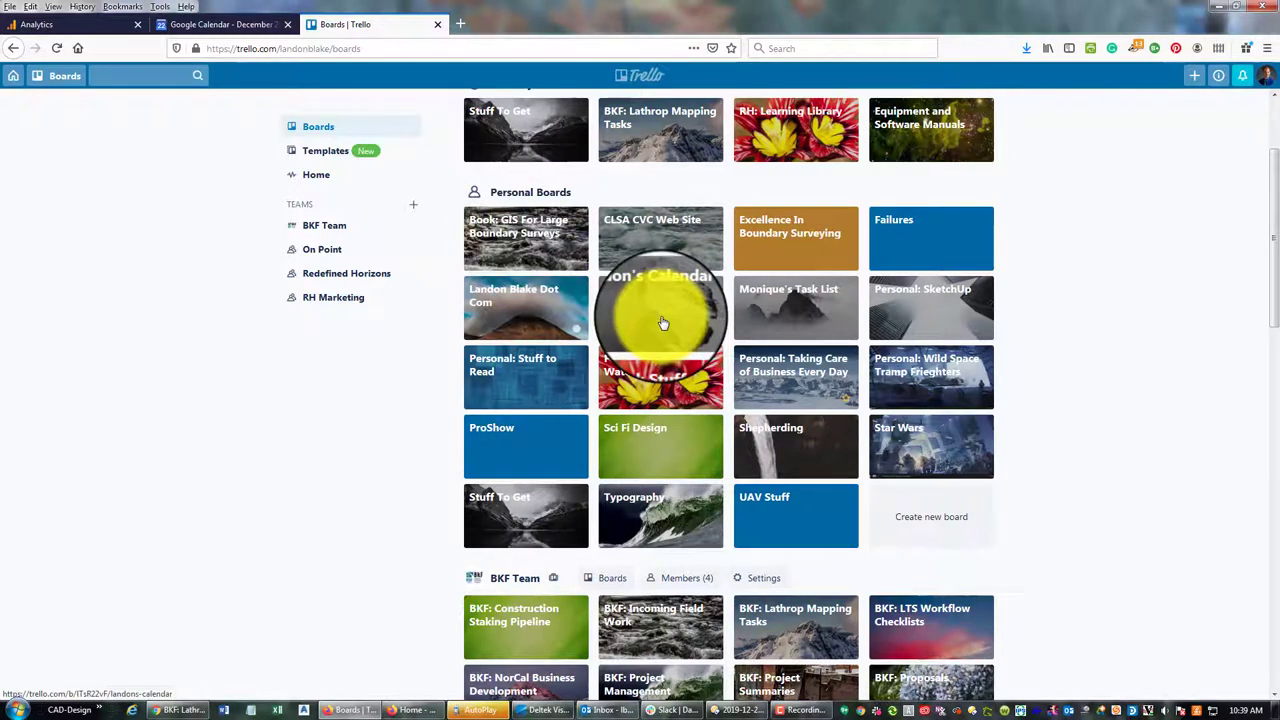
scroll(1111, 457, "down", 7)
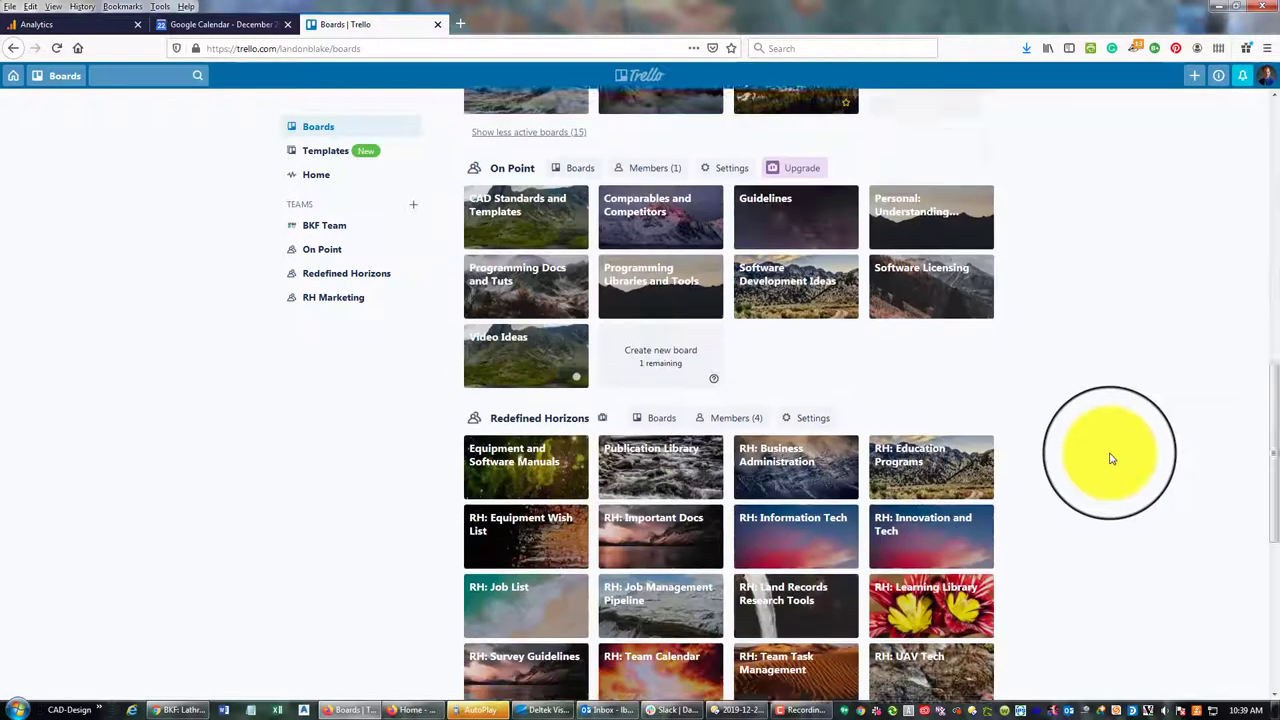
scroll(1110, 458, "down", 3)
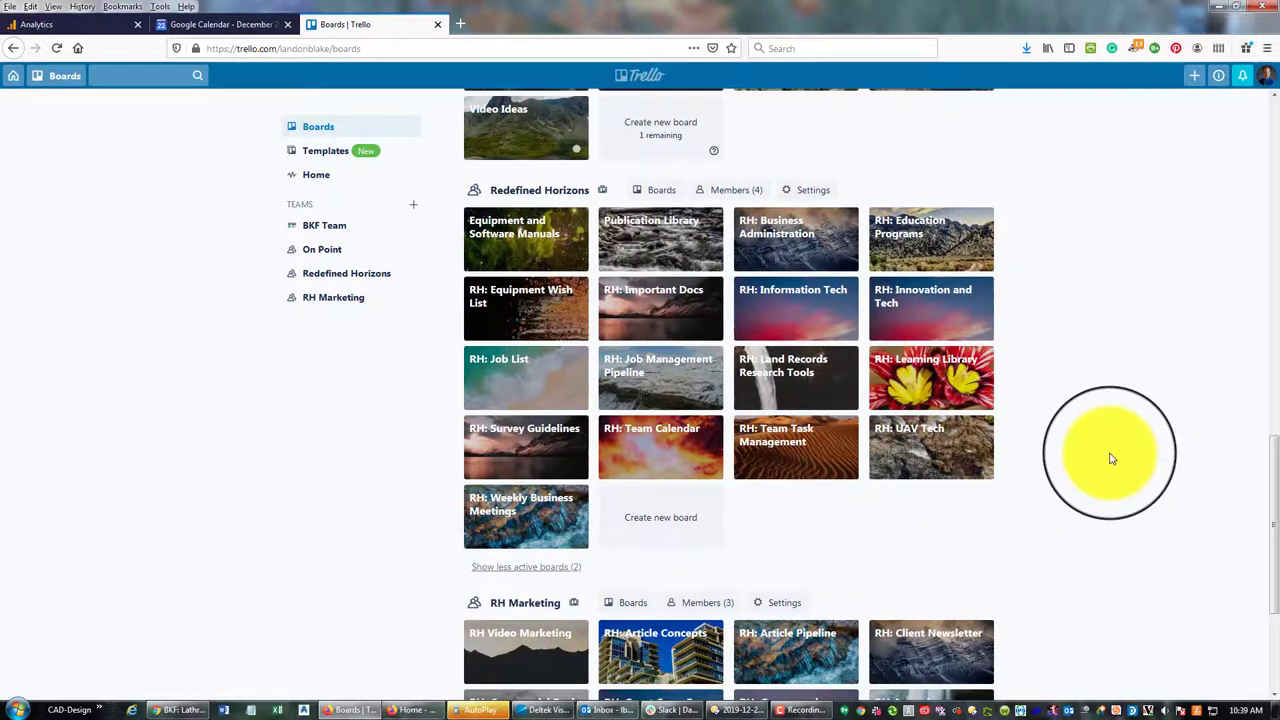
Open the RH: Learning Library board, scan its article lists, then switch to Basecamp
left_click(970, 397)
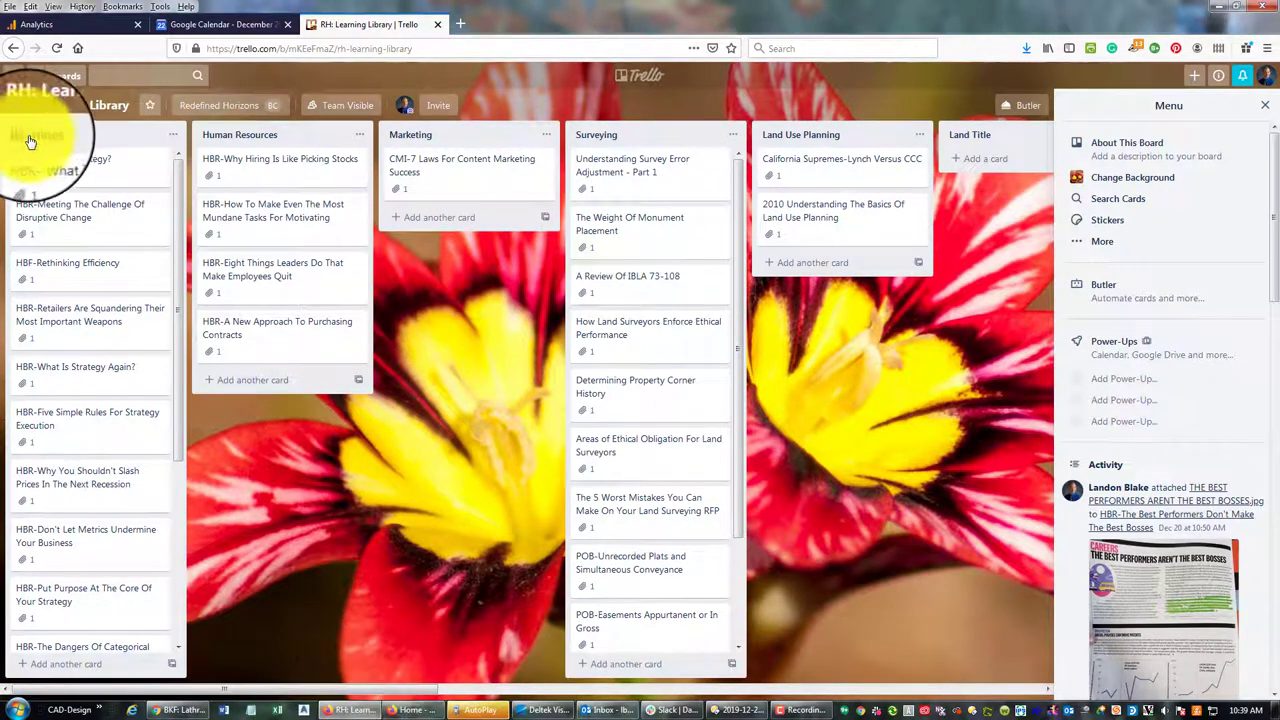
left_click_drag(355, 694, 214, 692)
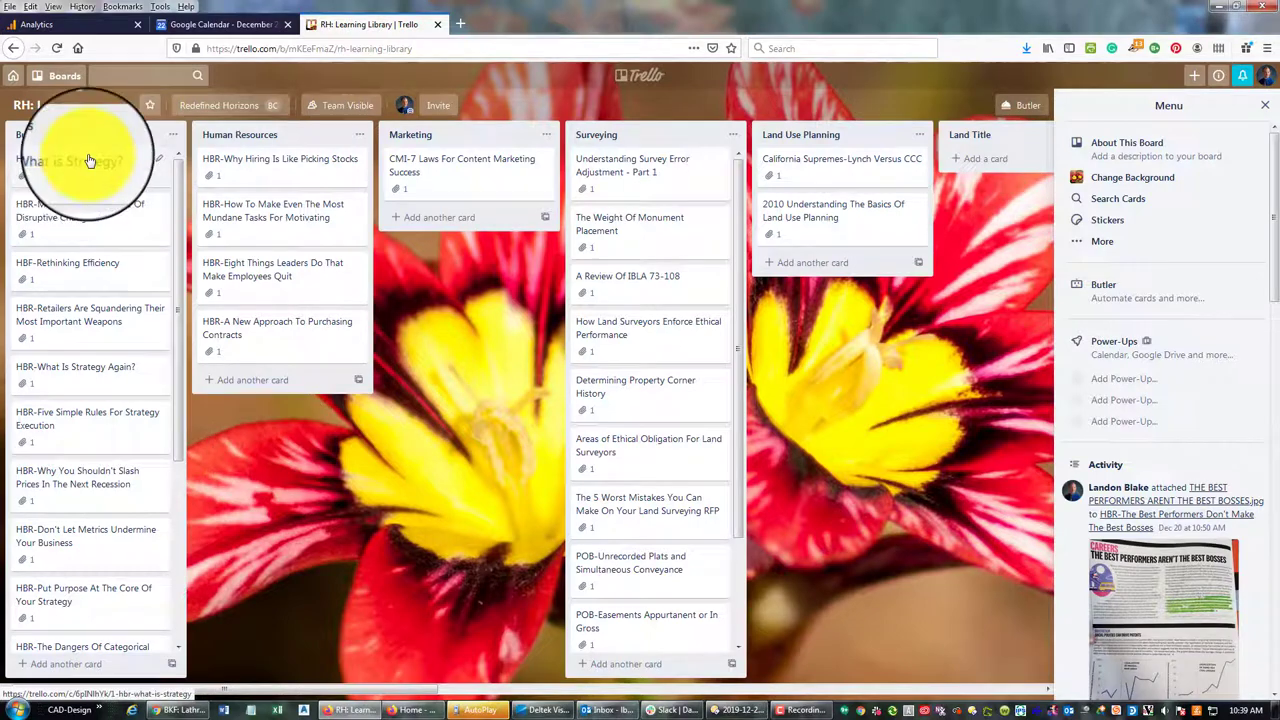
left_click_drag(417, 695, 400, 691)
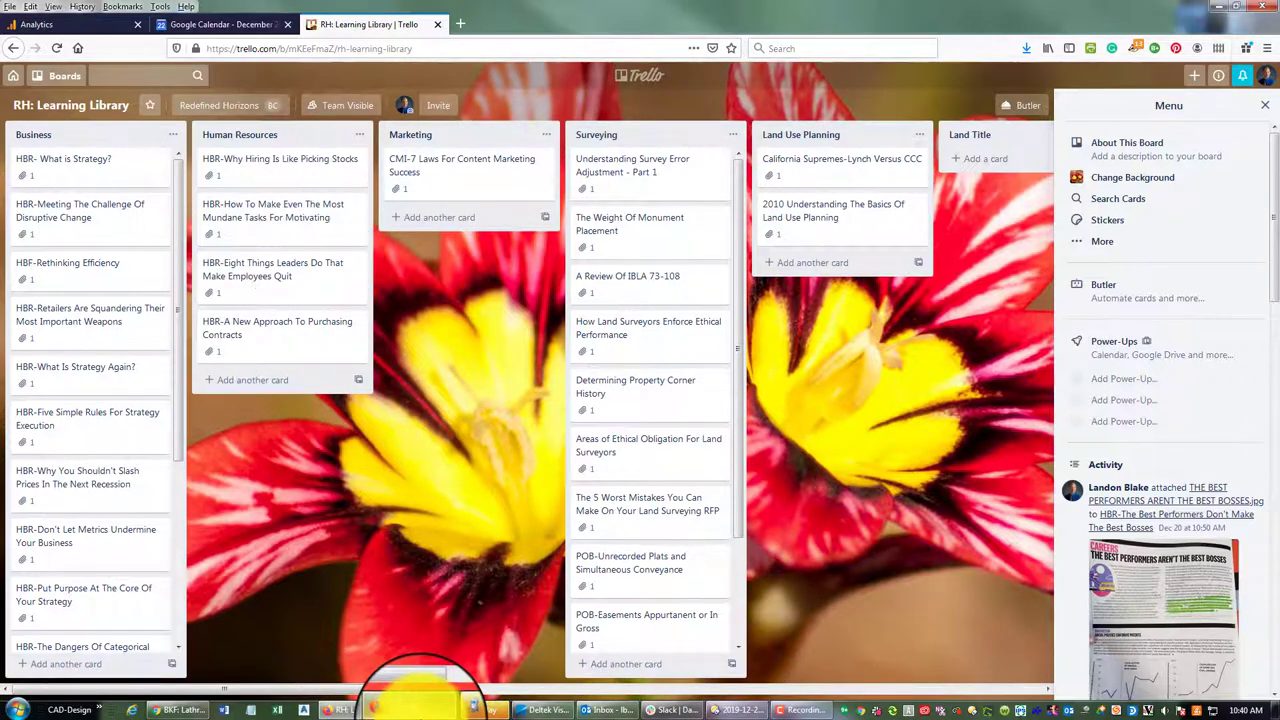
left_click(418, 709)
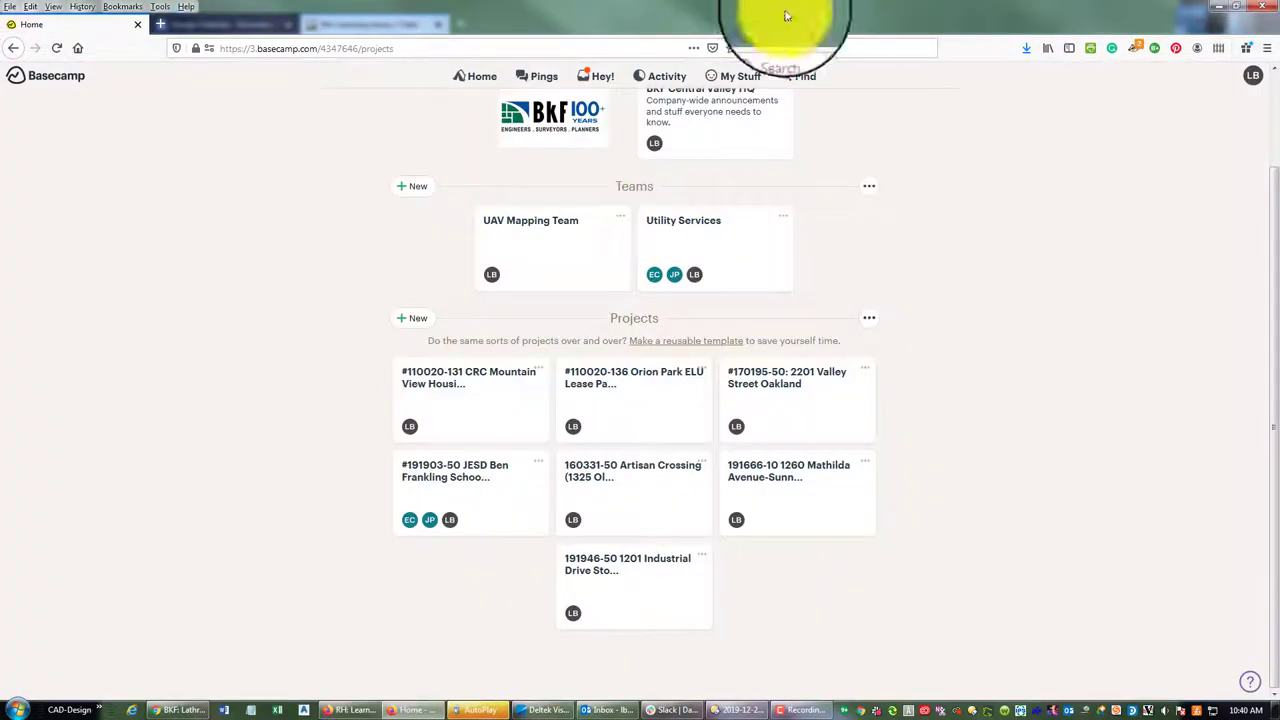
Open the #110020-131 CRC Mountain View Housing Lease Parcel project's To-dos and browse its lists
left_click(503, 380)
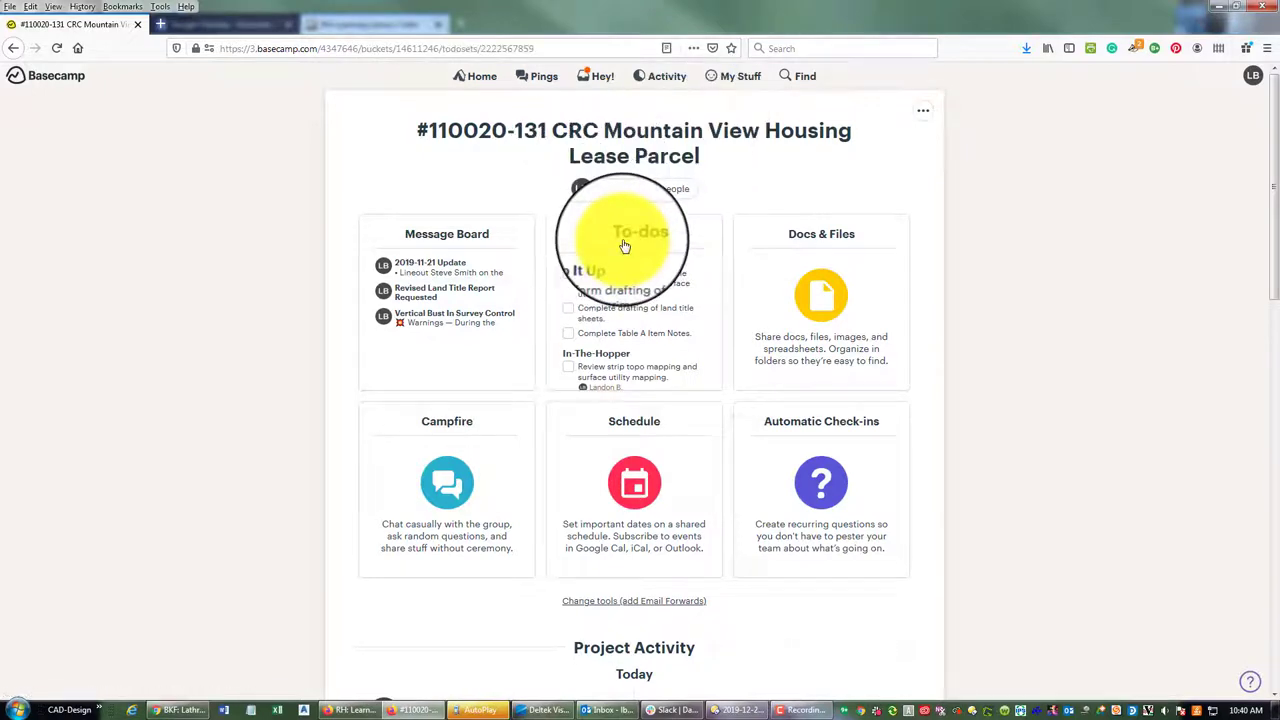
left_click(623, 245)
scroll(829, 371, "down", 2)
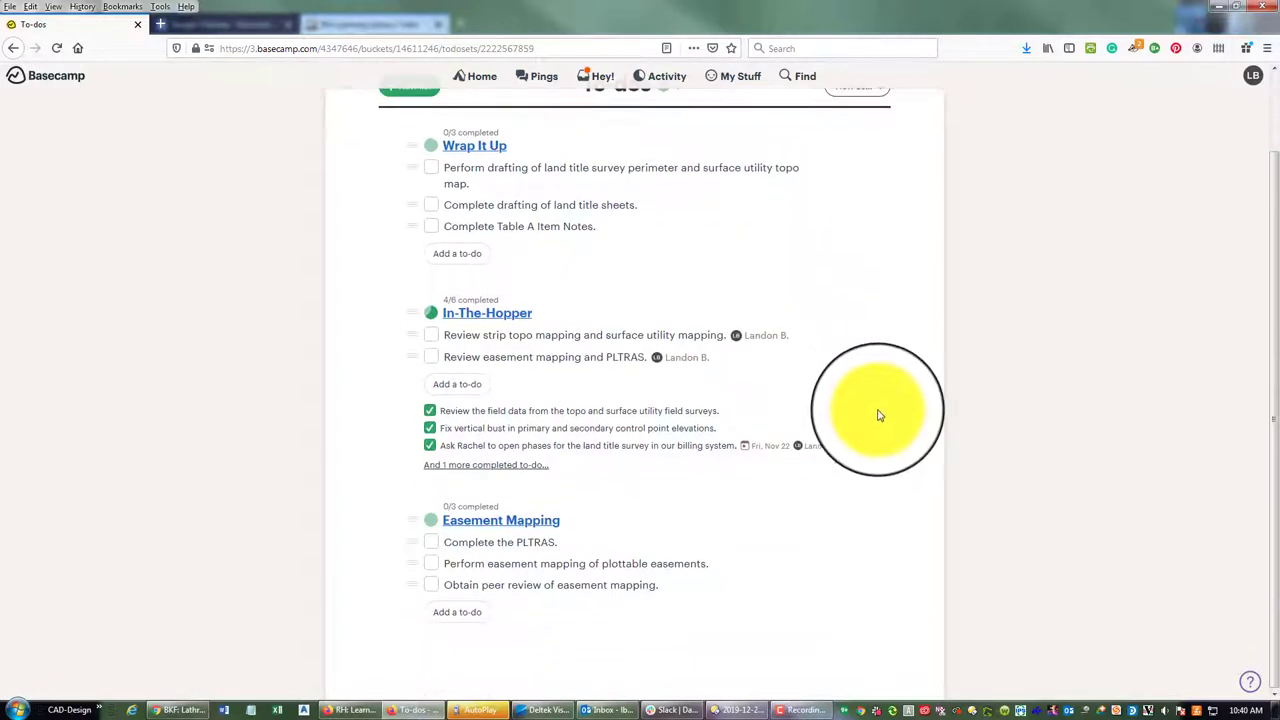
scroll(879, 415, "up", 2)
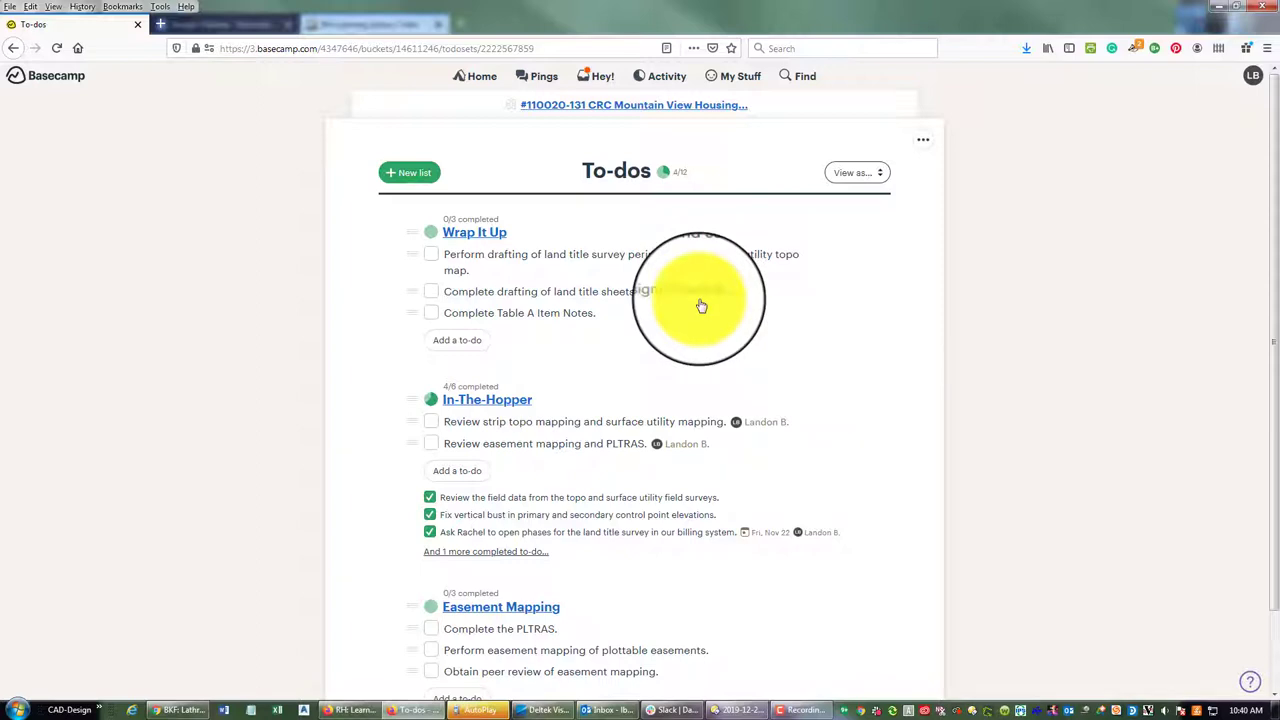
scroll(645, 270, "down", 1)
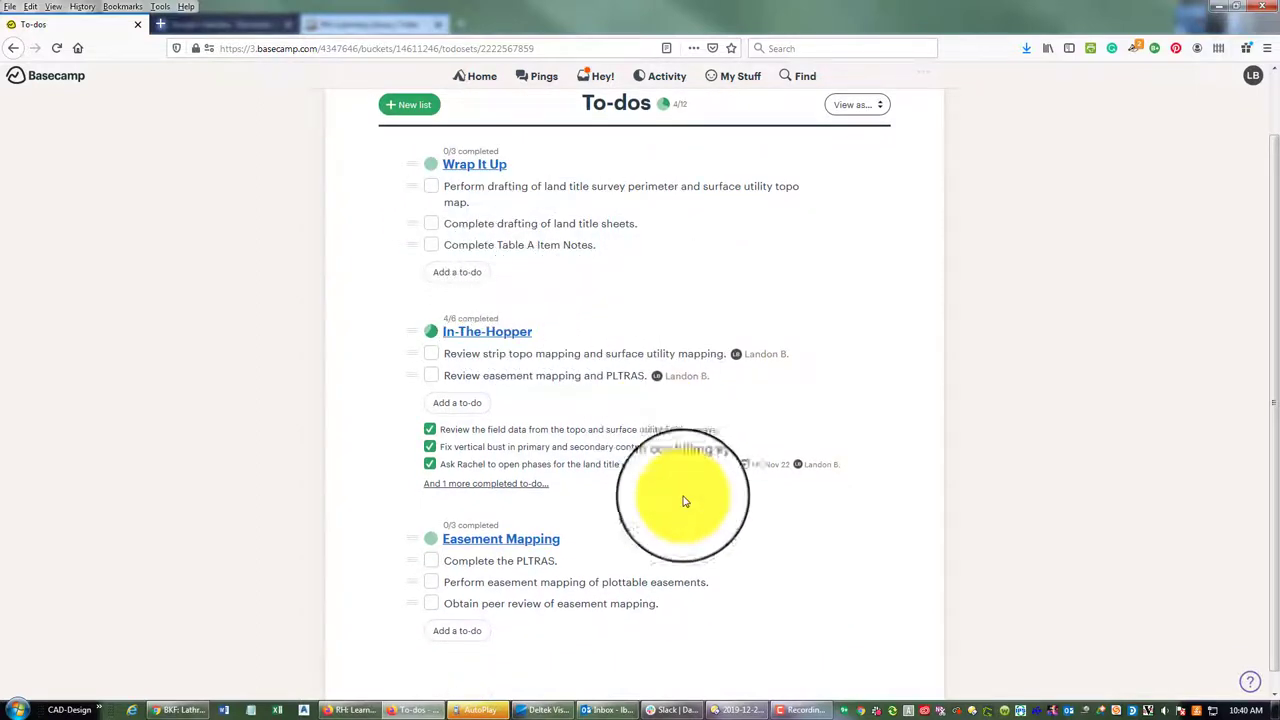
scroll(794, 340, "up", 1)
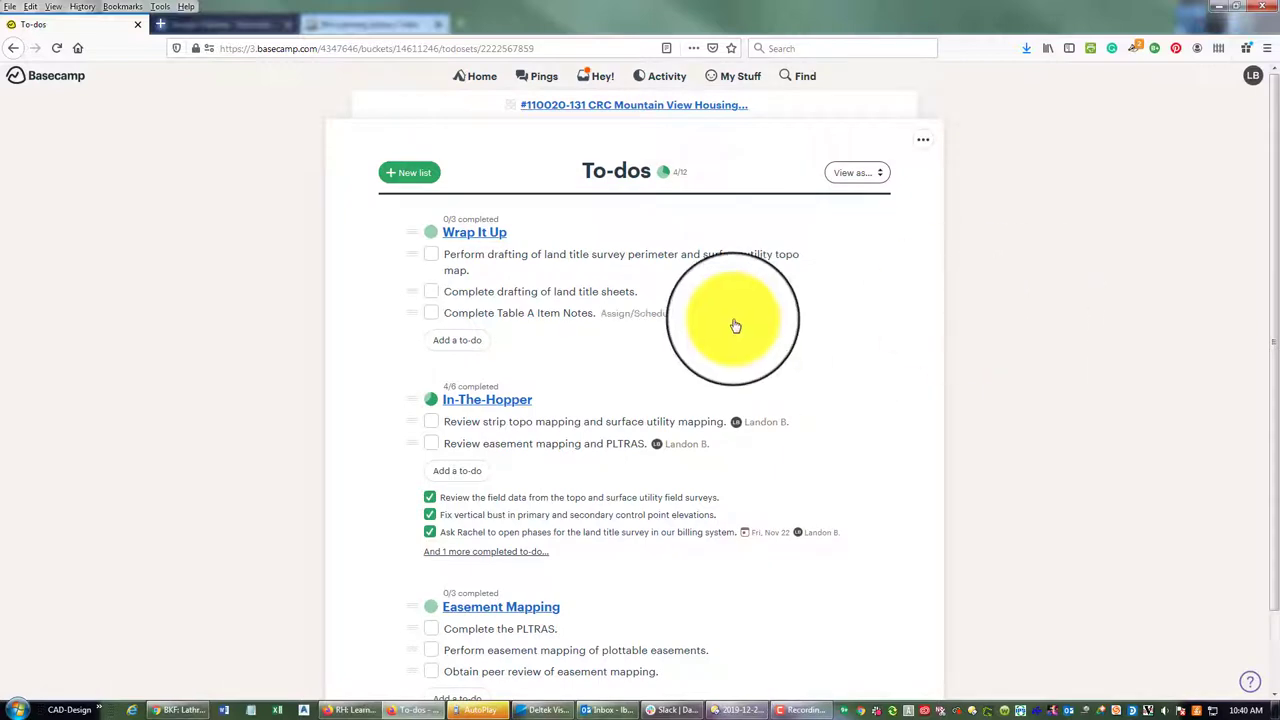
scroll(731, 320, "down", 1)
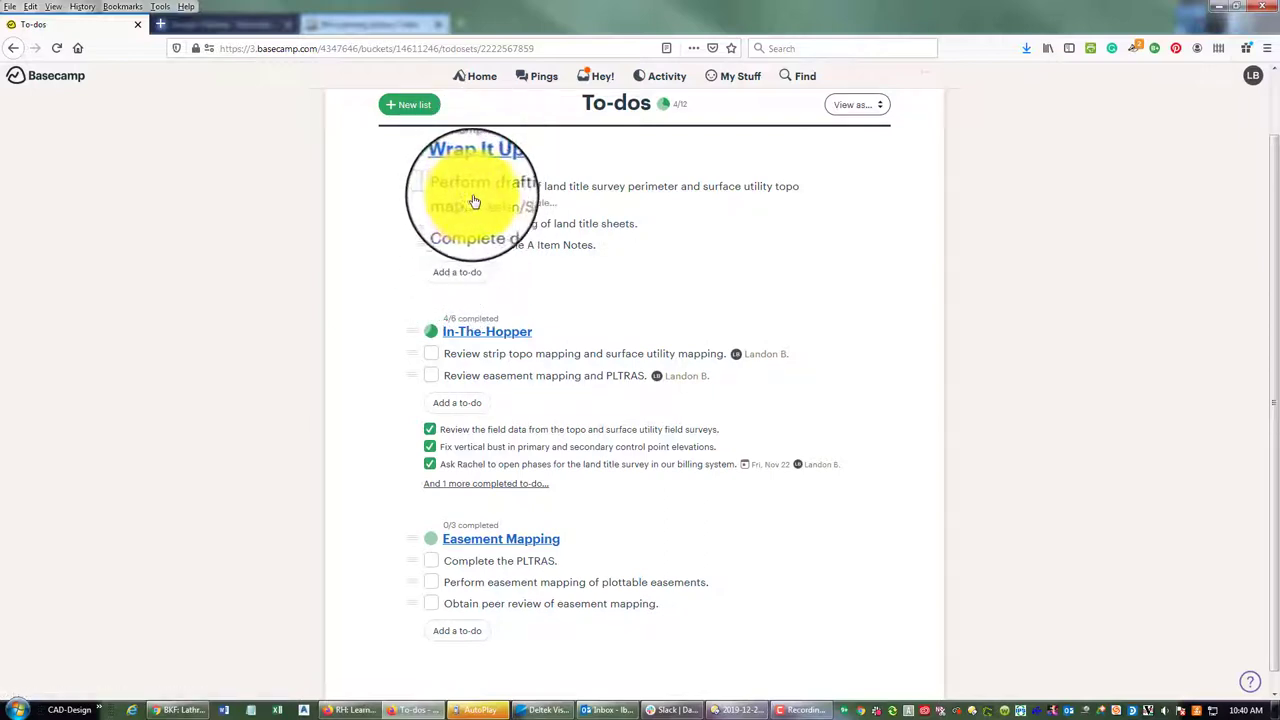
Edit the to-do's title to 'Complete drafting of land title survey sheets.' and save
left_click(592, 229)
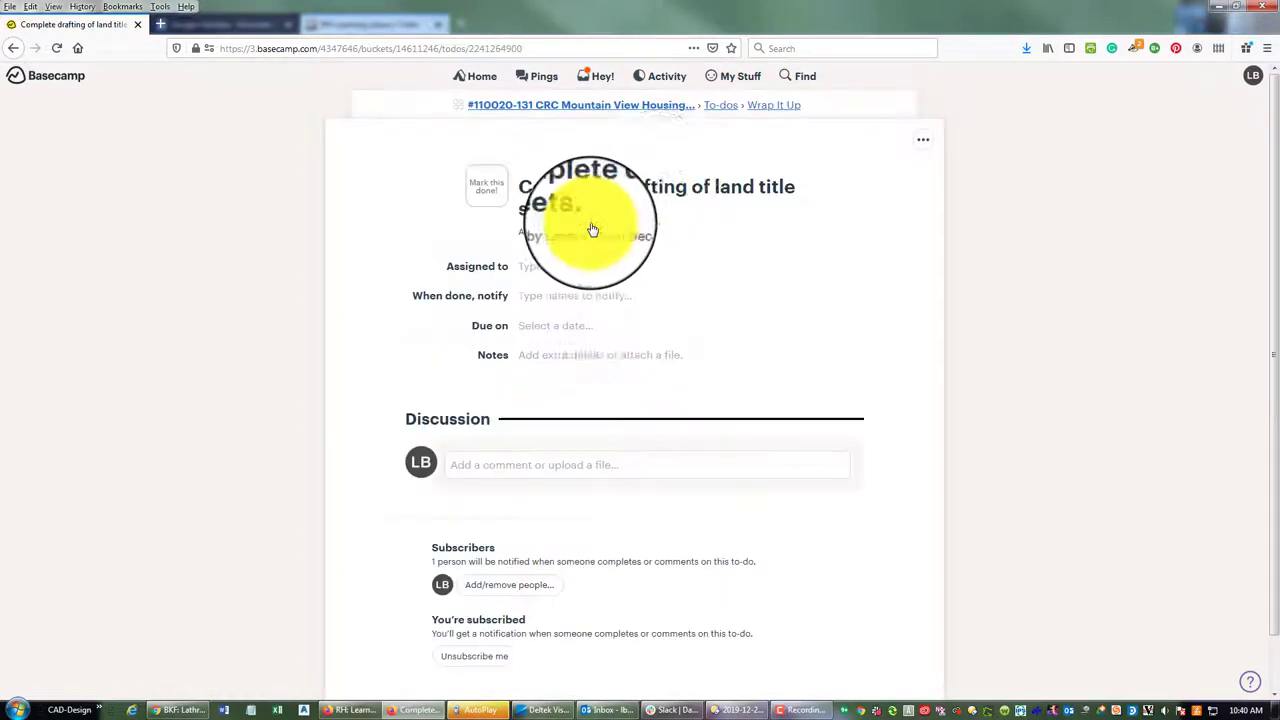
left_click(921, 143)
left_click(821, 181)
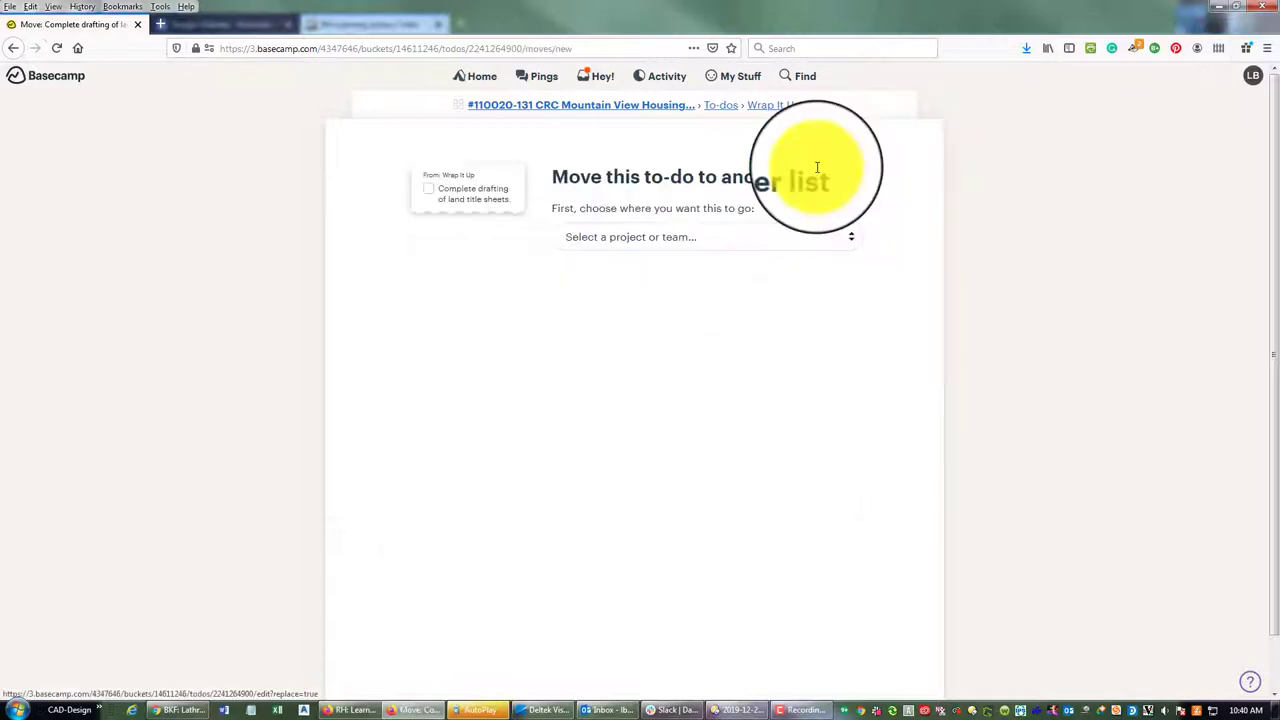
left_click(498, 298)
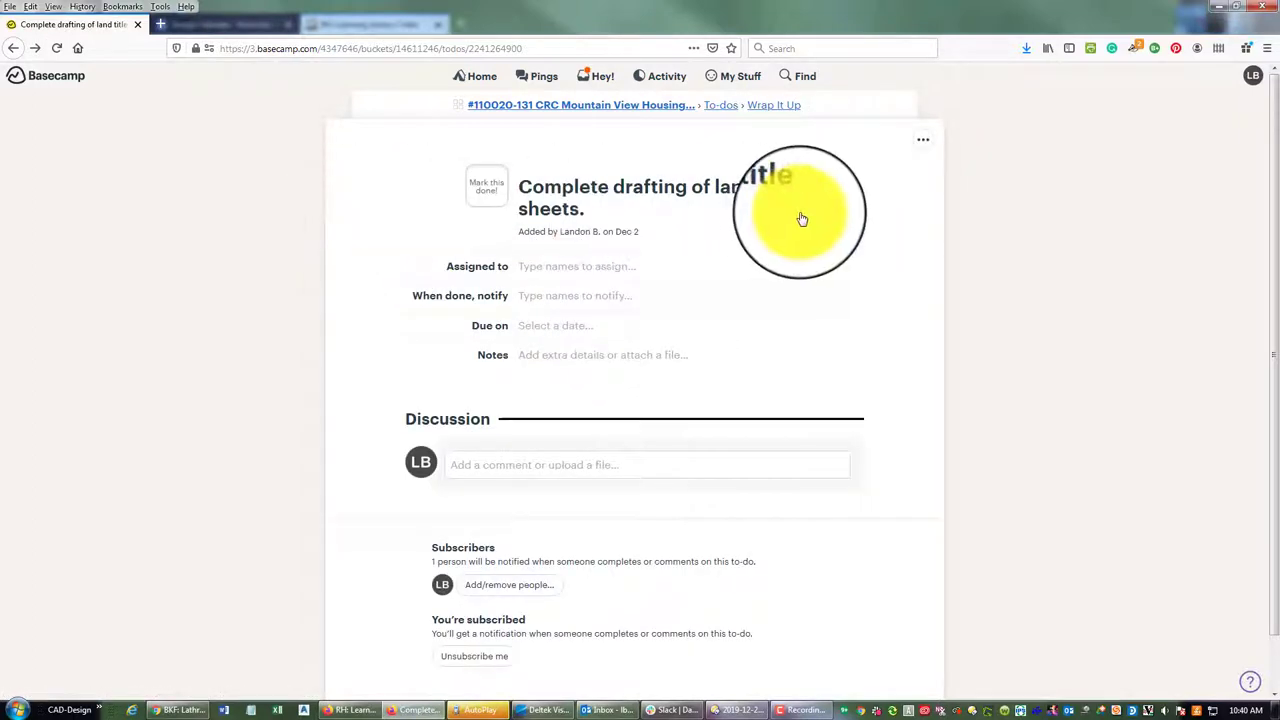
left_click(923, 139)
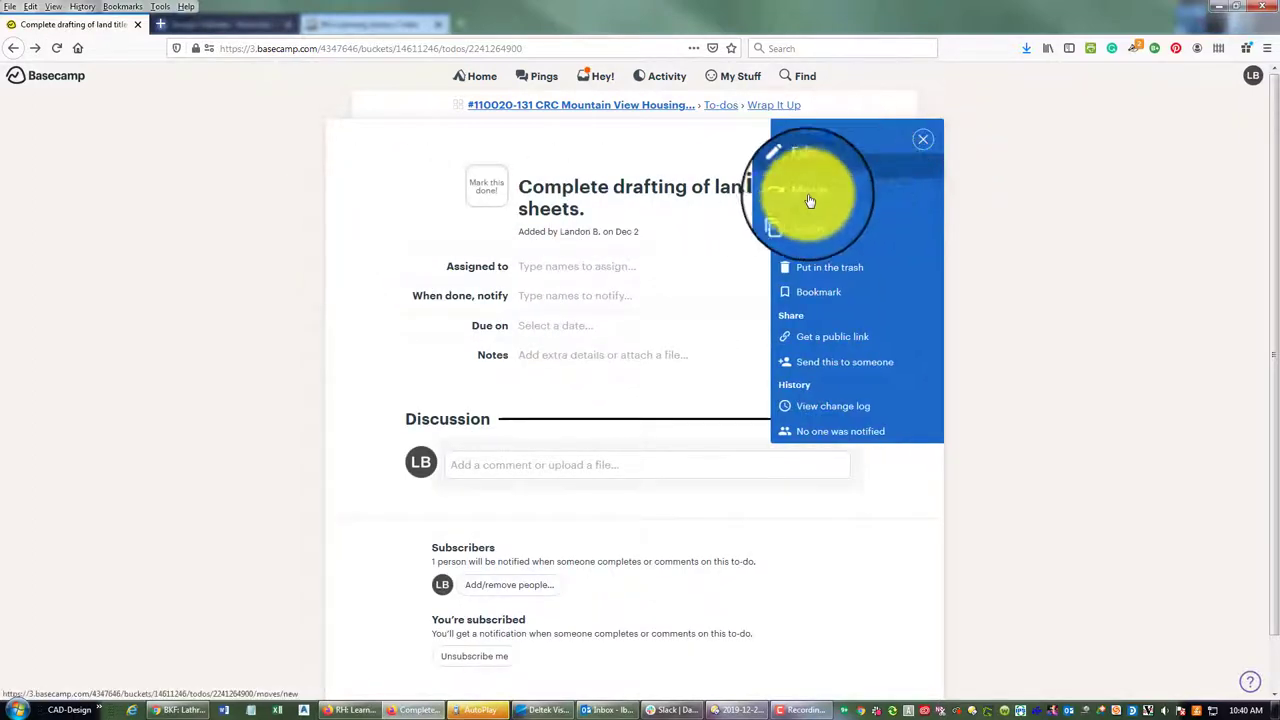
left_click(850, 168)
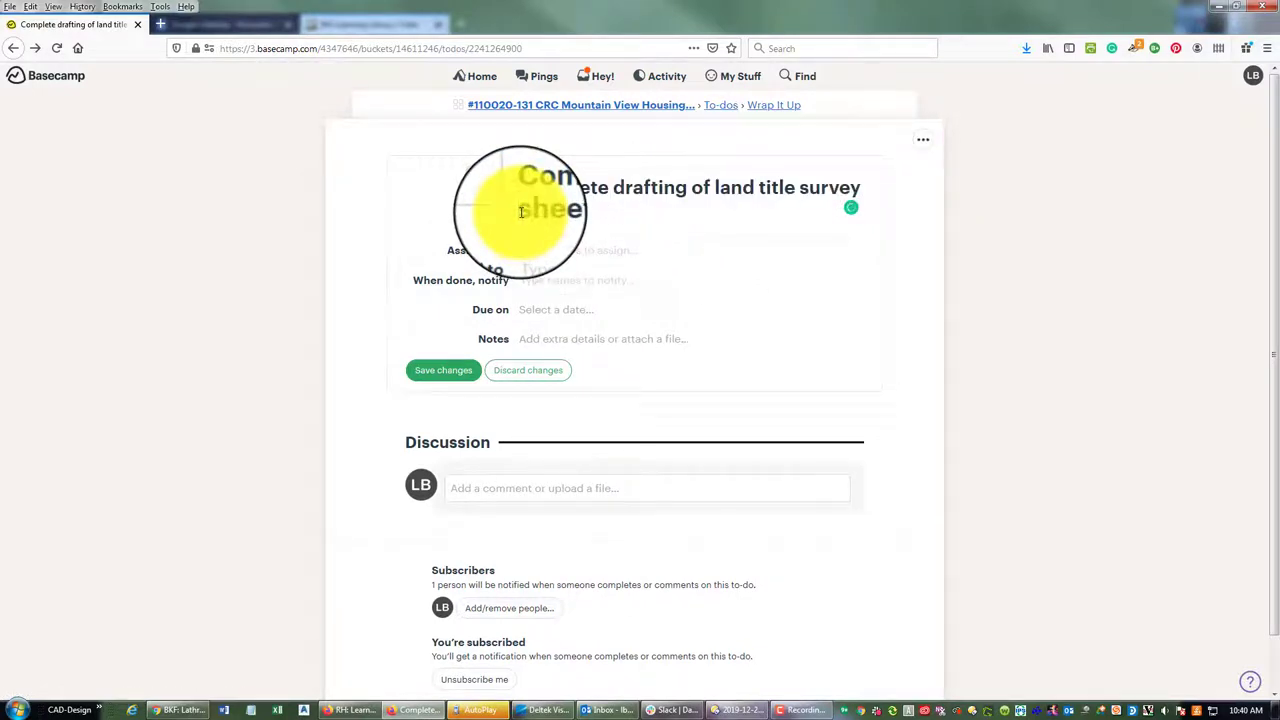
left_click(421, 370)
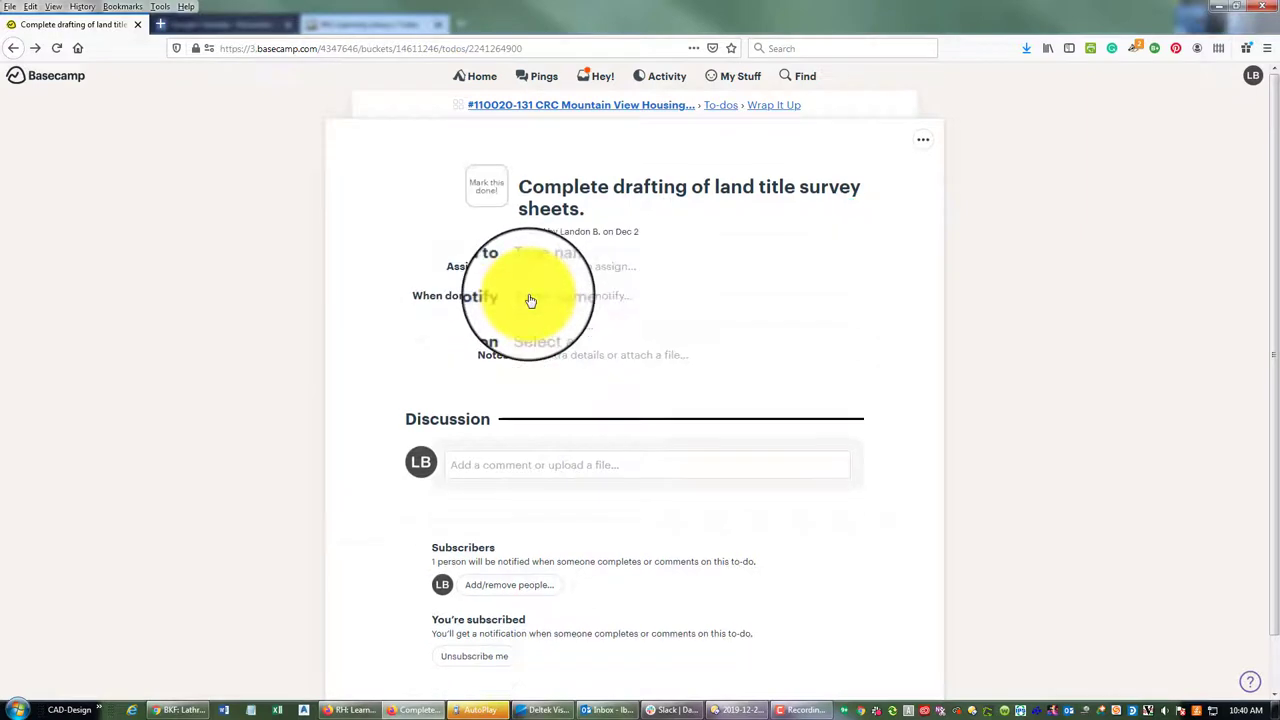
Navigate back through Wrap It Up to the project's To-dos overview
left_click(780, 108)
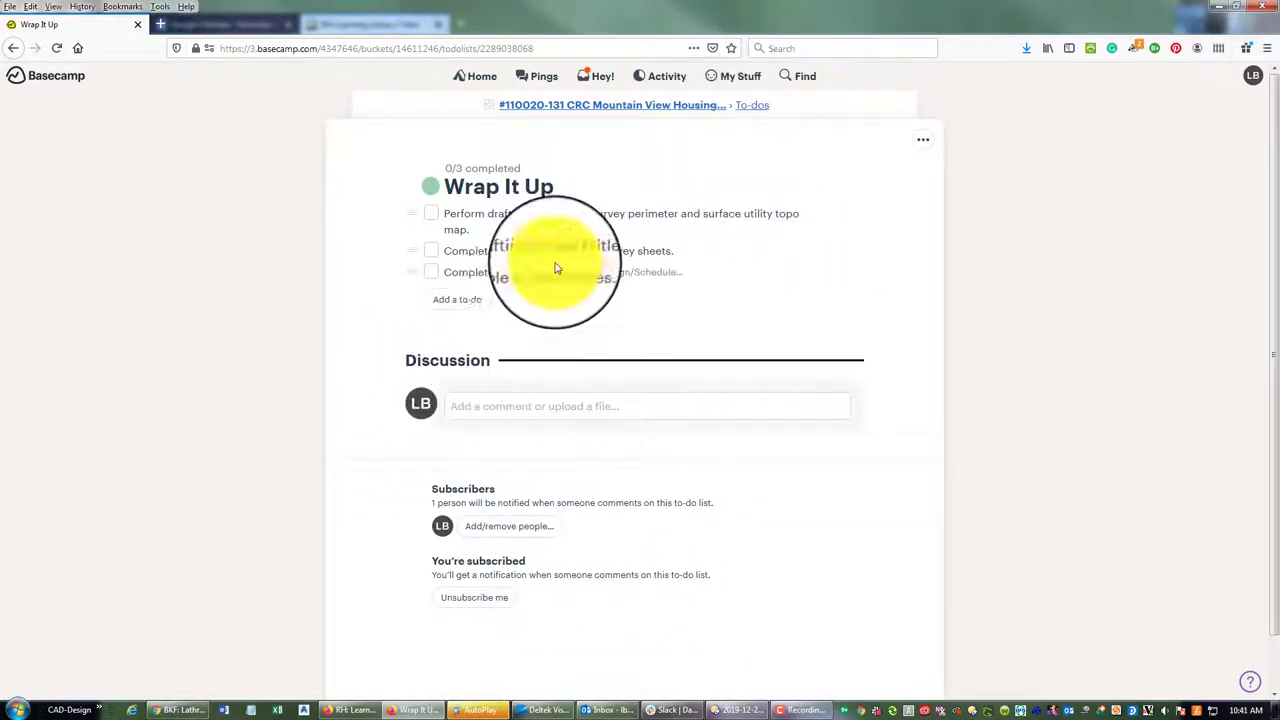
left_click(755, 110)
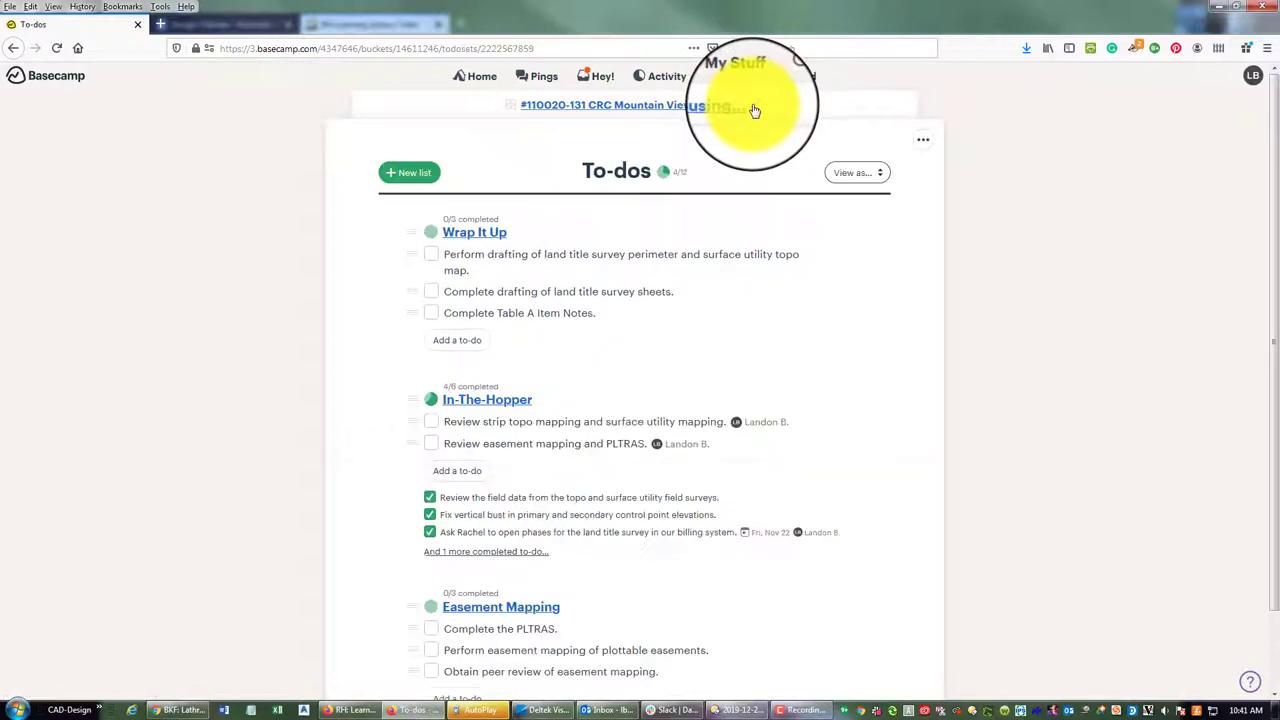
scroll(791, 349, "down", 1)
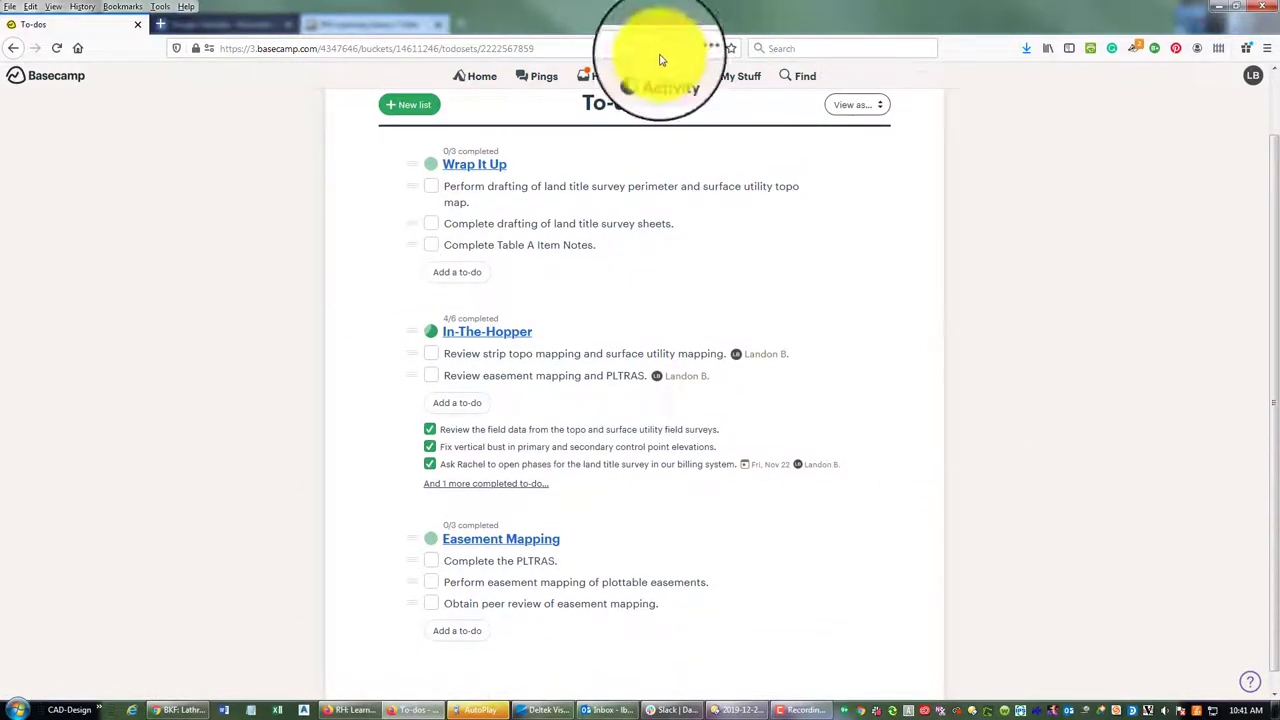
scroll(548, 208, "down", 1)
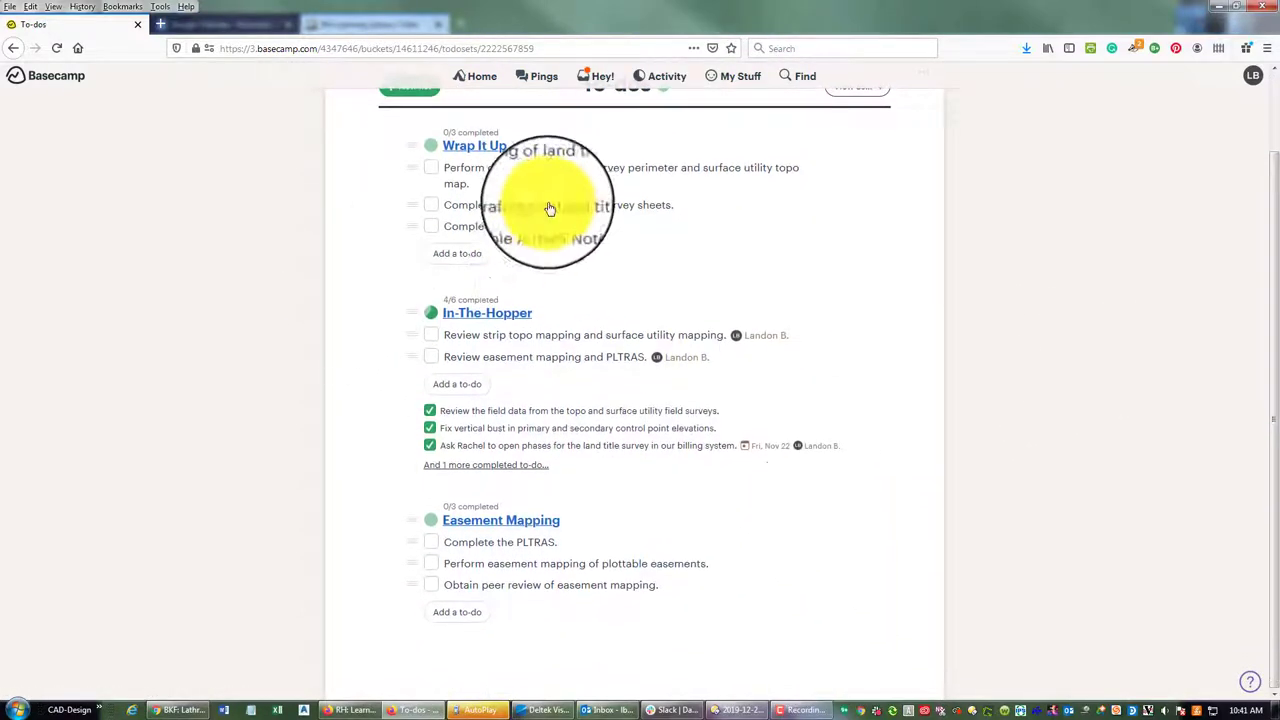
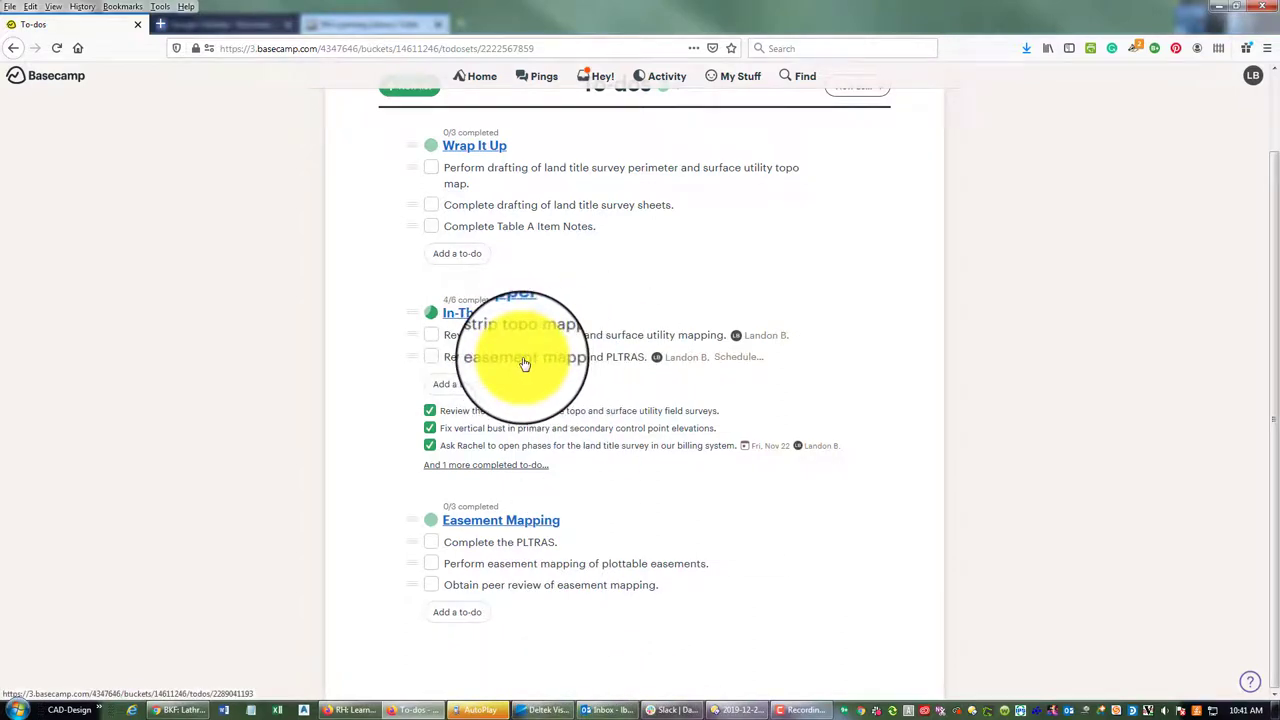
Move 'Review easement mapping and PLTRAS.' into Easement Mapping and 'Complete the PLTRAS.' into In-The-Hopper
left_click_drag(524, 363, 586, 592)
left_click_drag(477, 527, 537, 360)
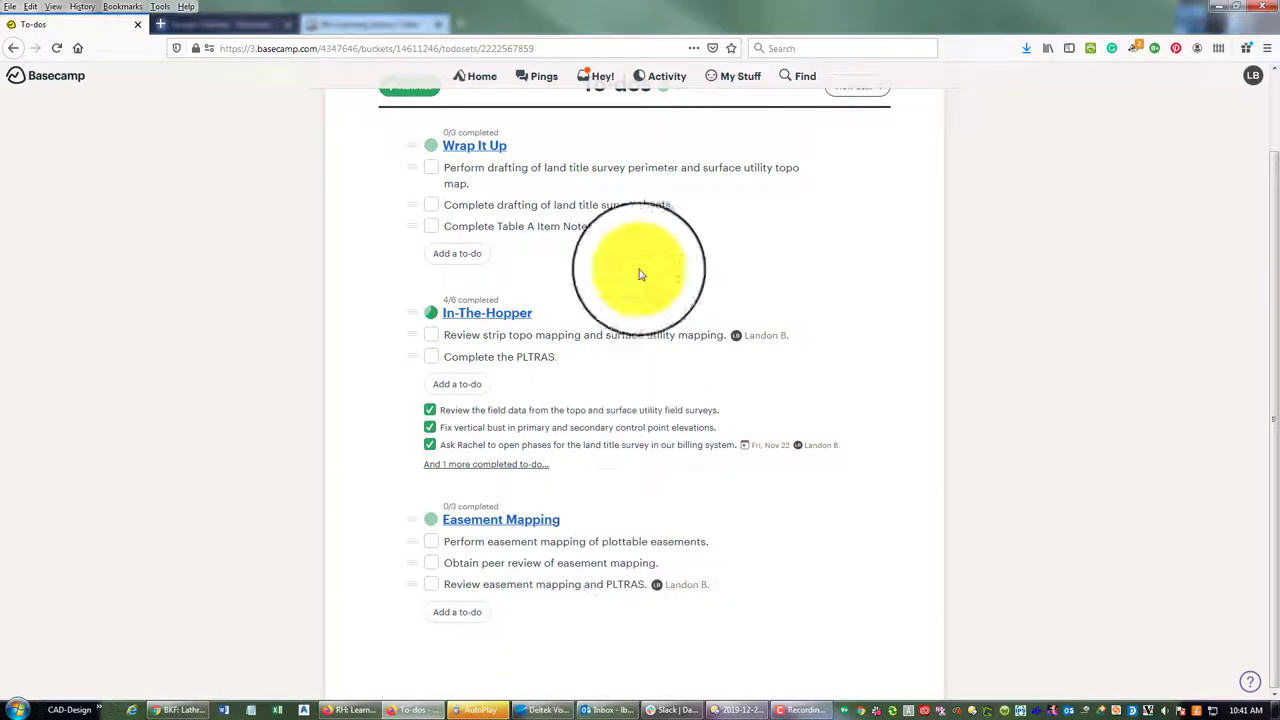
scroll(508, 297, "up", 2)
scroll(553, 317, "down", 1)
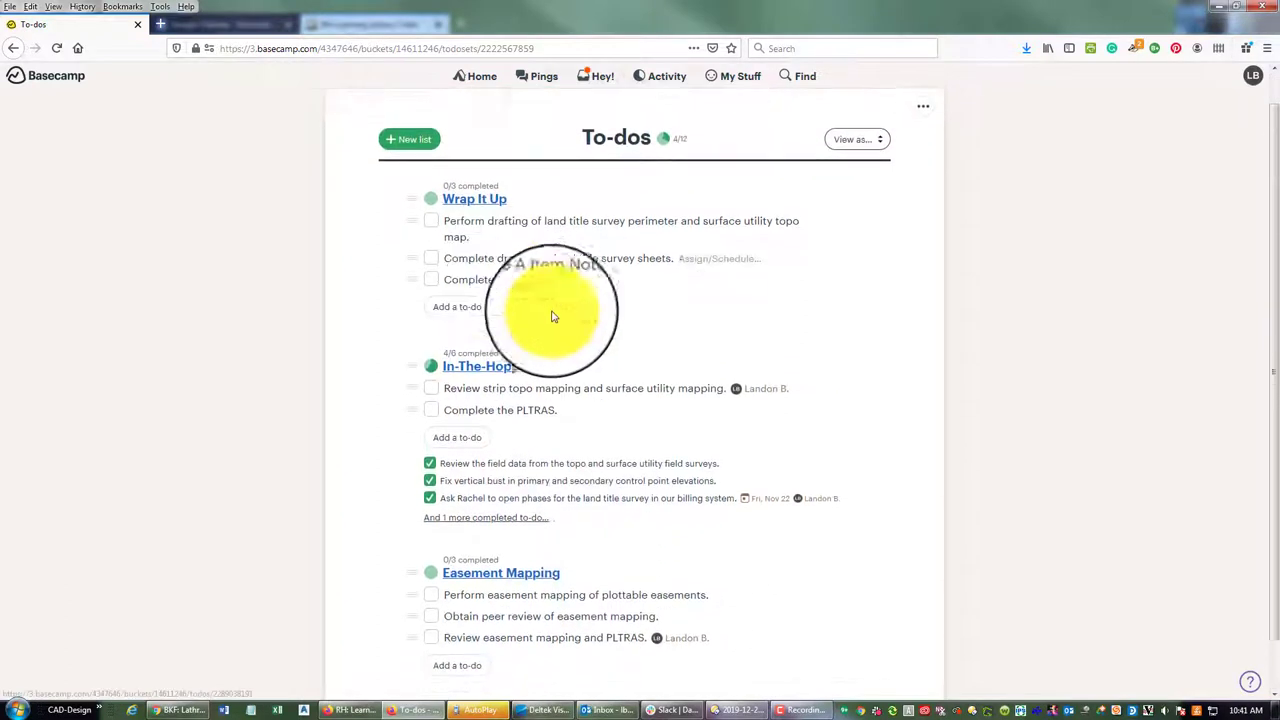
scroll(600, 330, "down", 1)
scroll(650, 280, "up", 1)
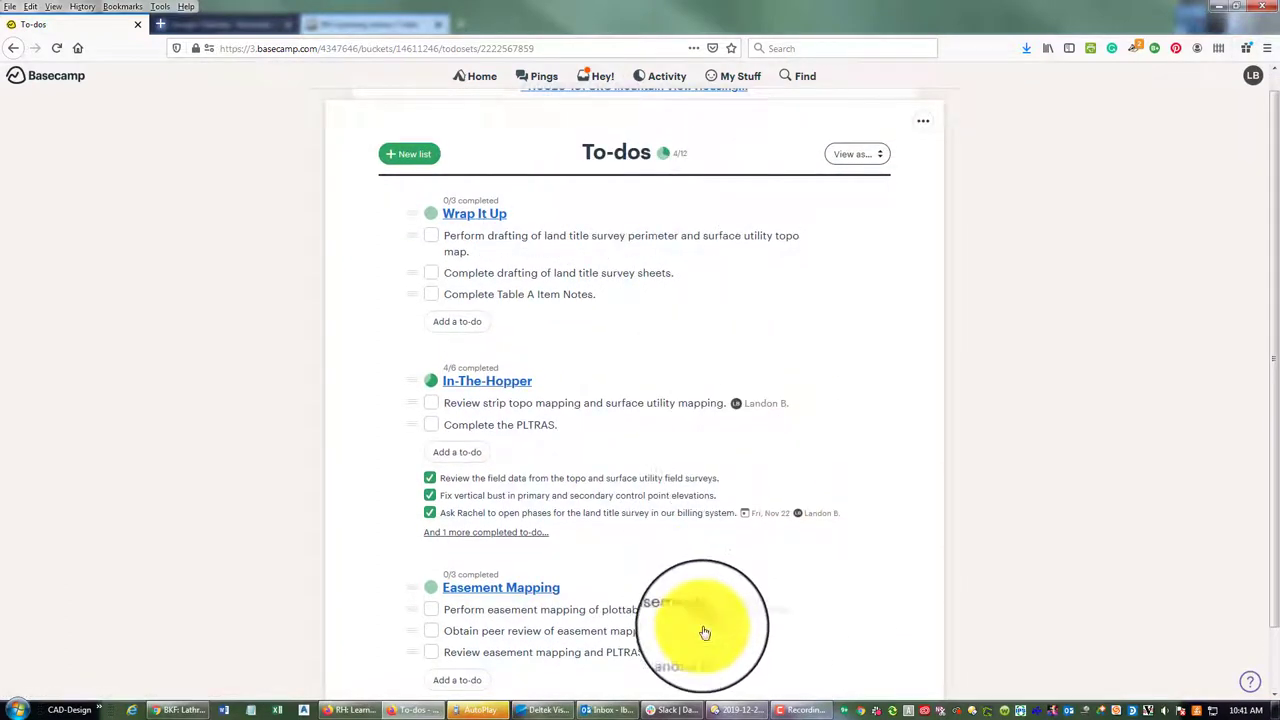
scroll(566, 371, "down", 1)
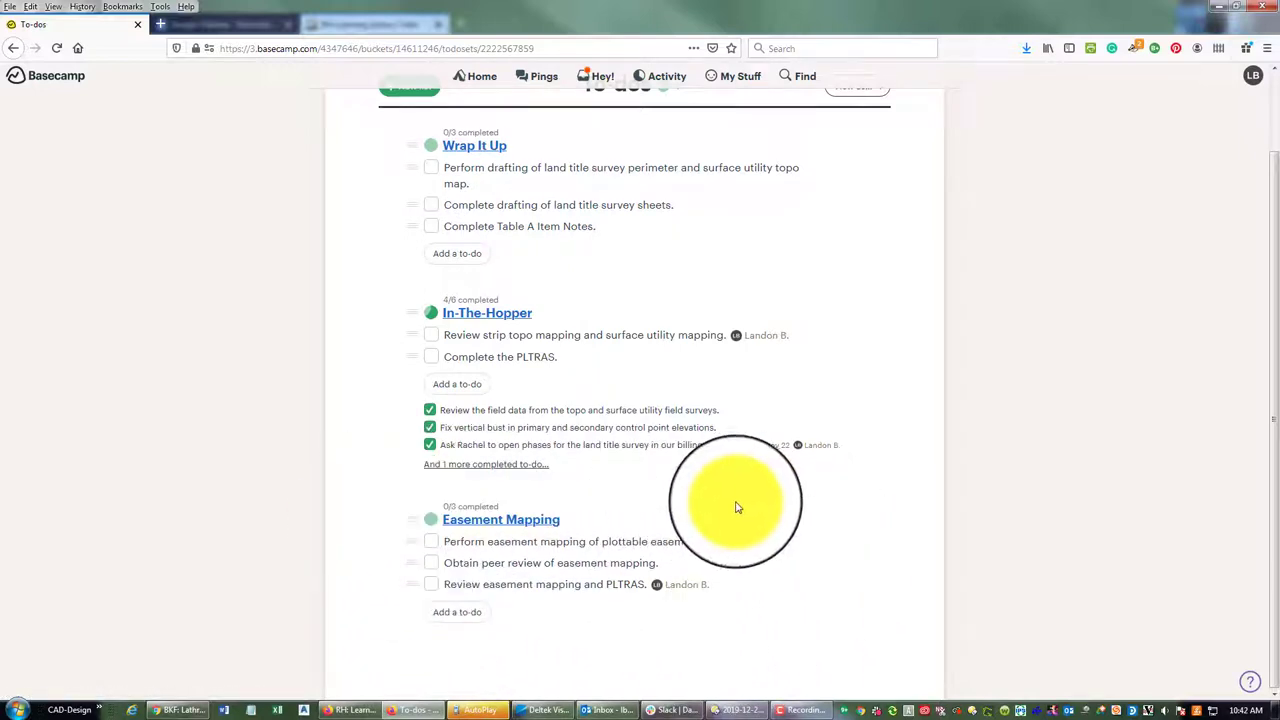
Drag one more to-do into place, then switch to the Trello RH: Learning Library board
left_click_drag(491, 571, 437, 619)
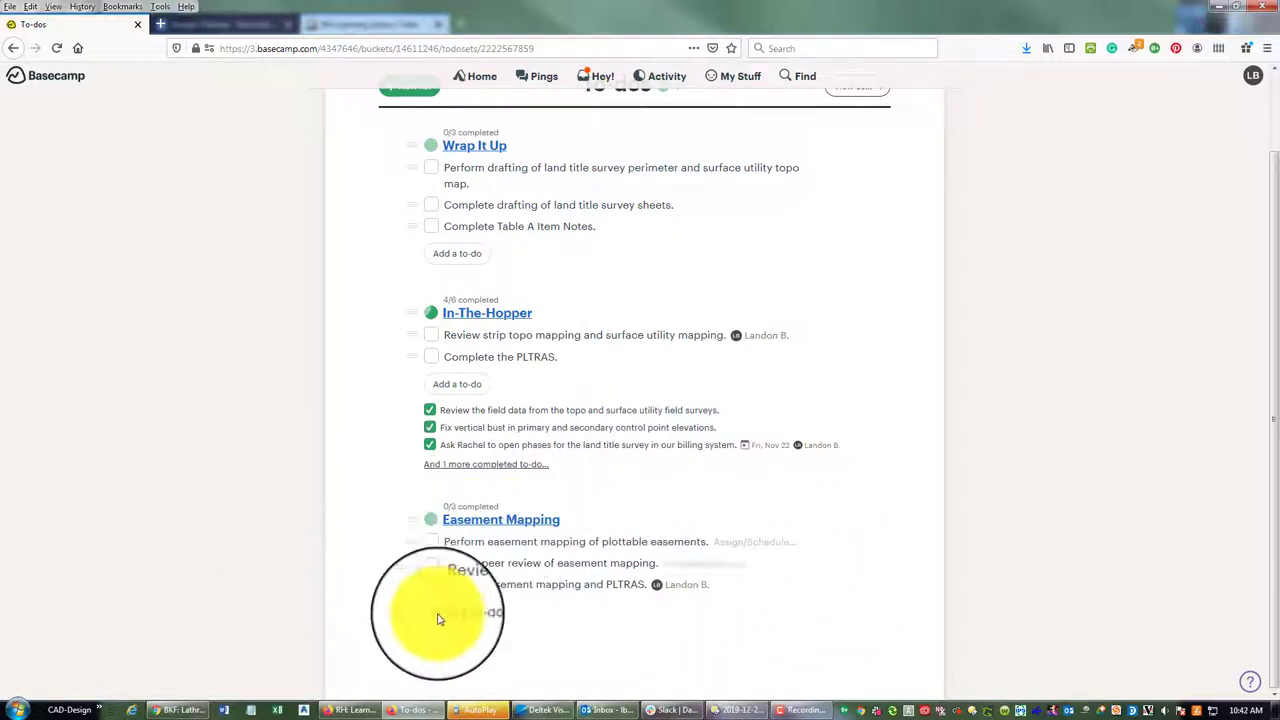
scroll(857, 520, "up", 2)
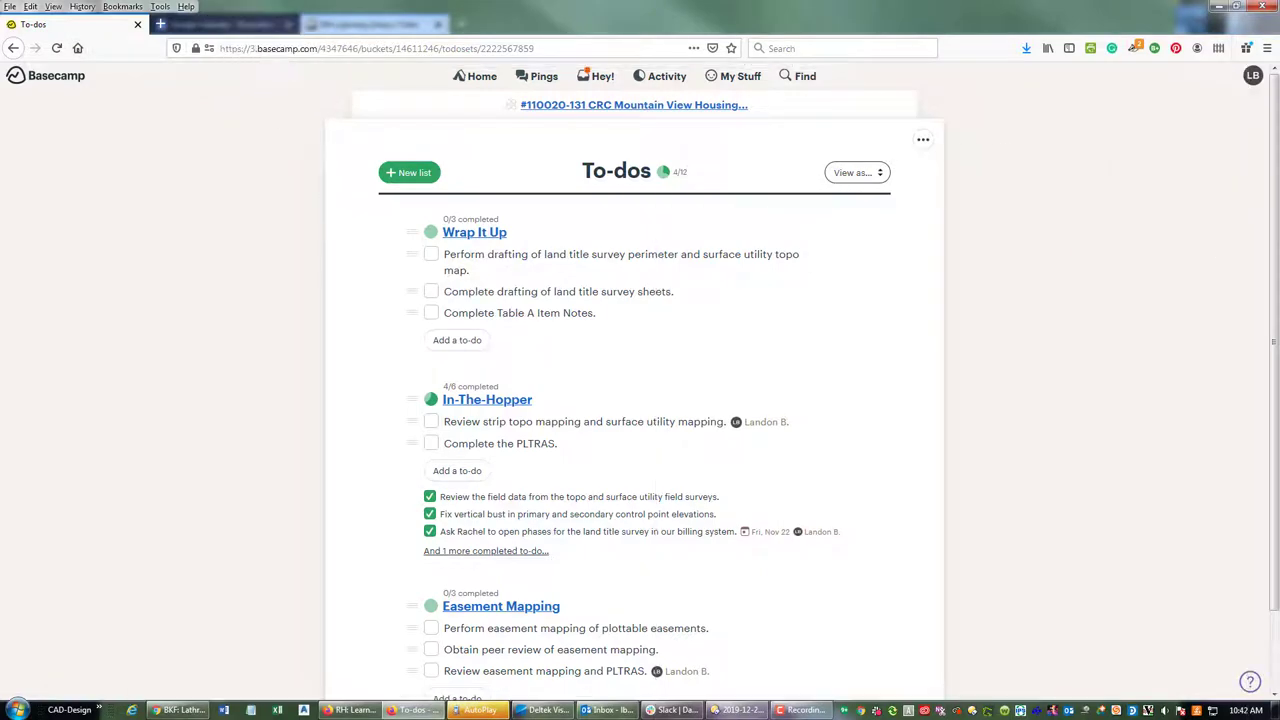
key("alt+Tab")
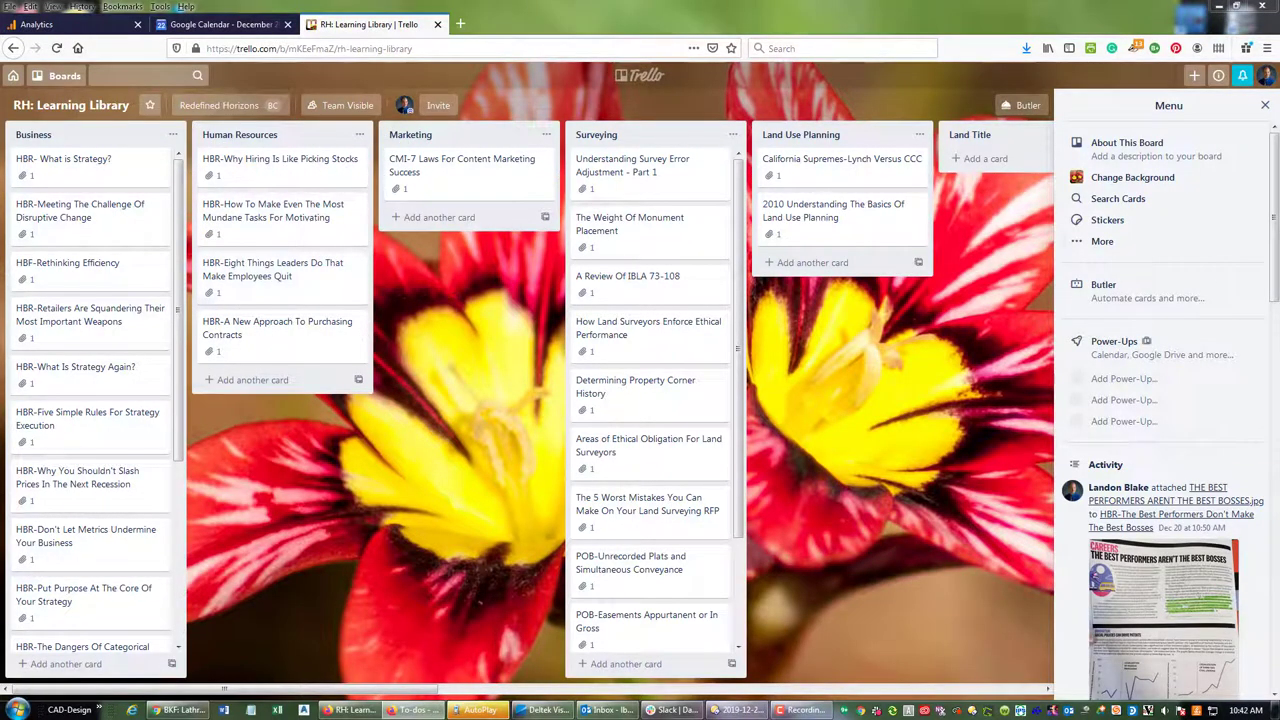
Go to the Boards overview and open the BKF: Lathrop Mapping Tasks board under BKF Team
left_click(668, 87)
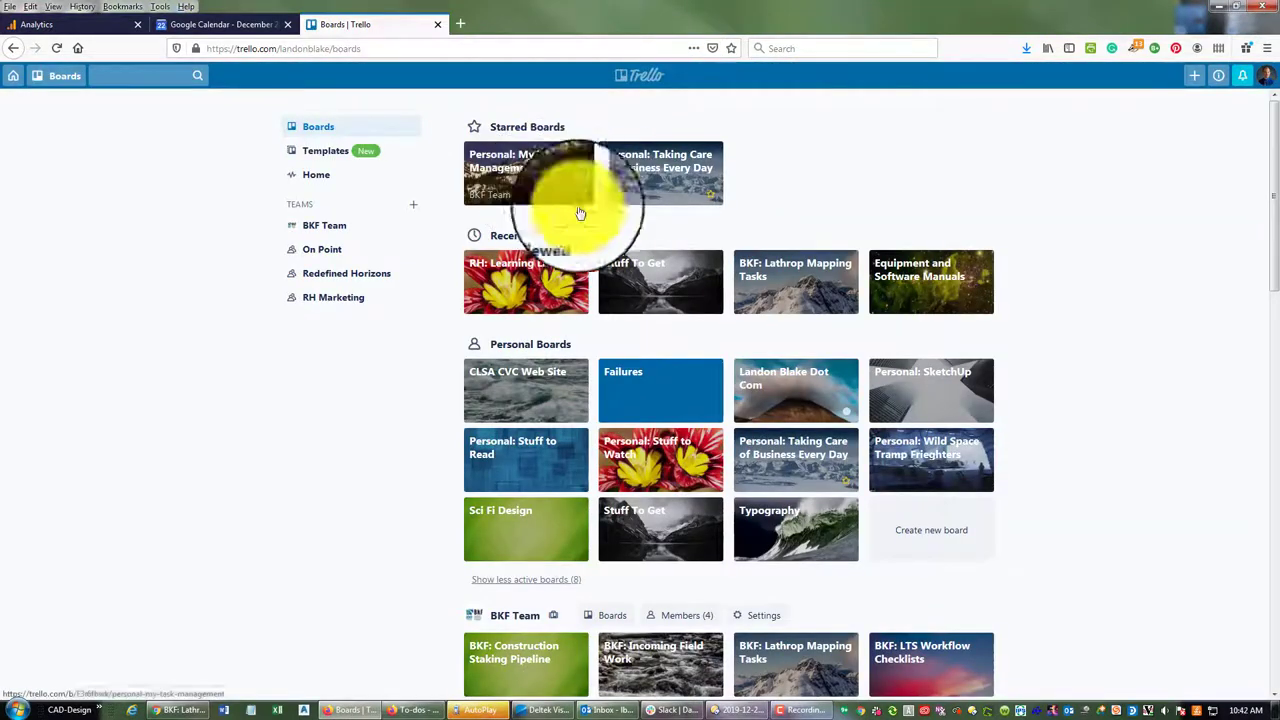
scroll(683, 285, "down", 5)
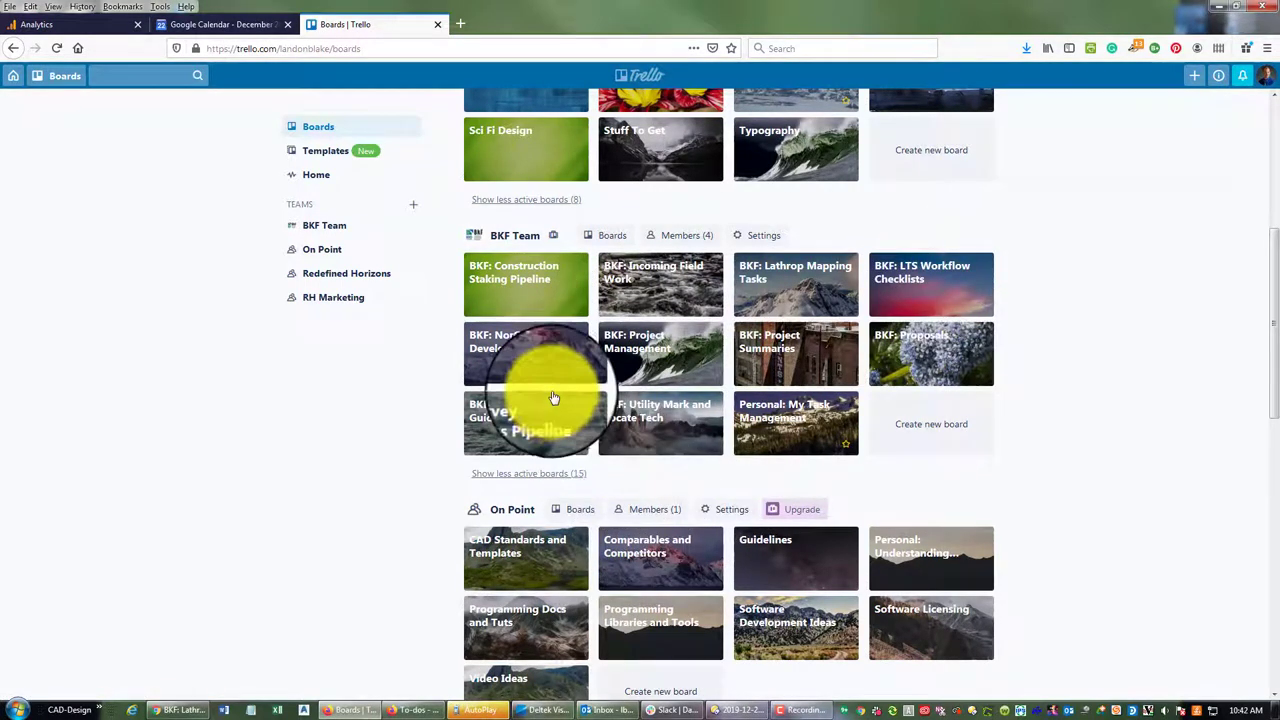
left_click(820, 280)
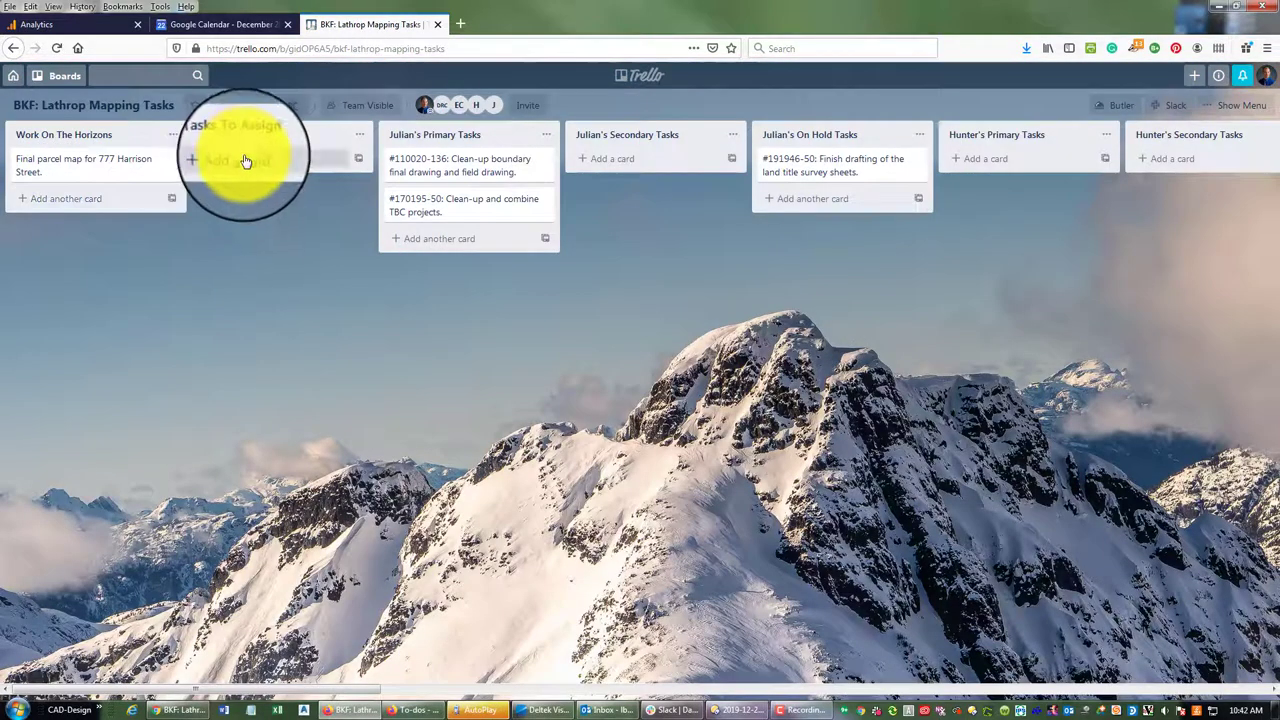
Add #110020-131 cards for perimeter drafting, survey sheet drafting and 'Complete the Table A Item Notes.'
left_click(240, 158)
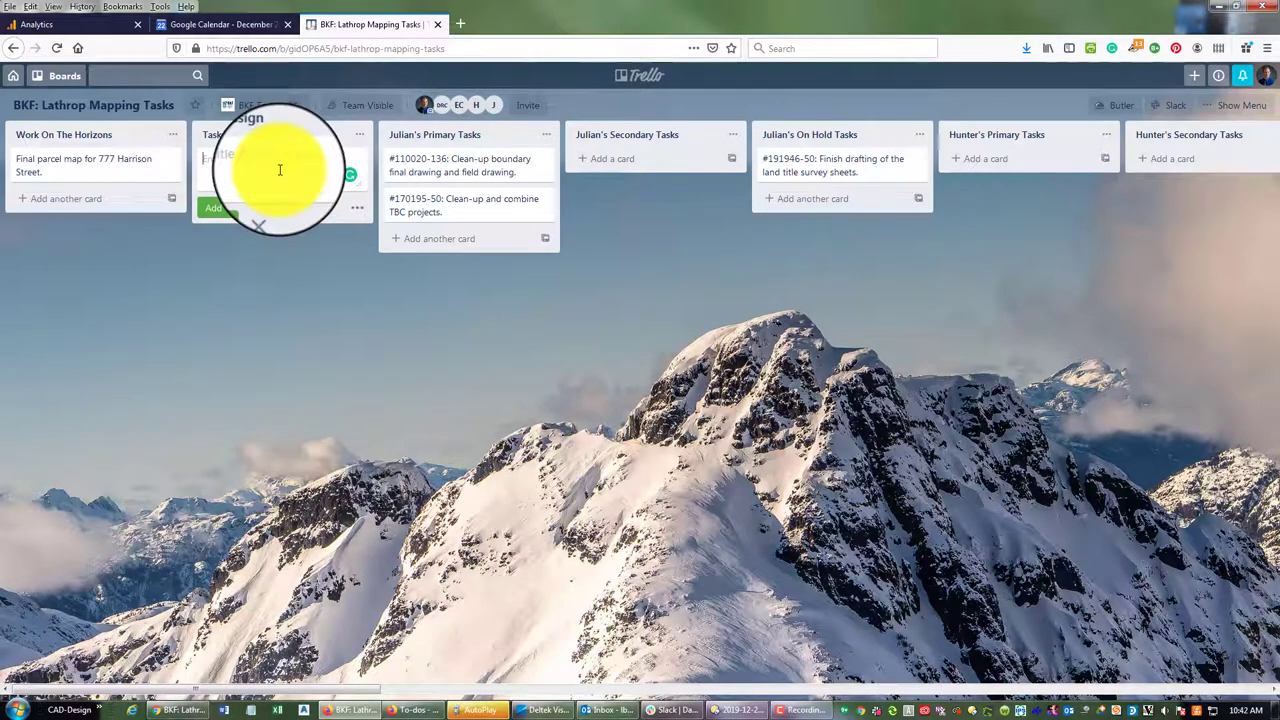
type("#")
type("19")
type("0-131: Pe")
type("rform")
type(" draf")
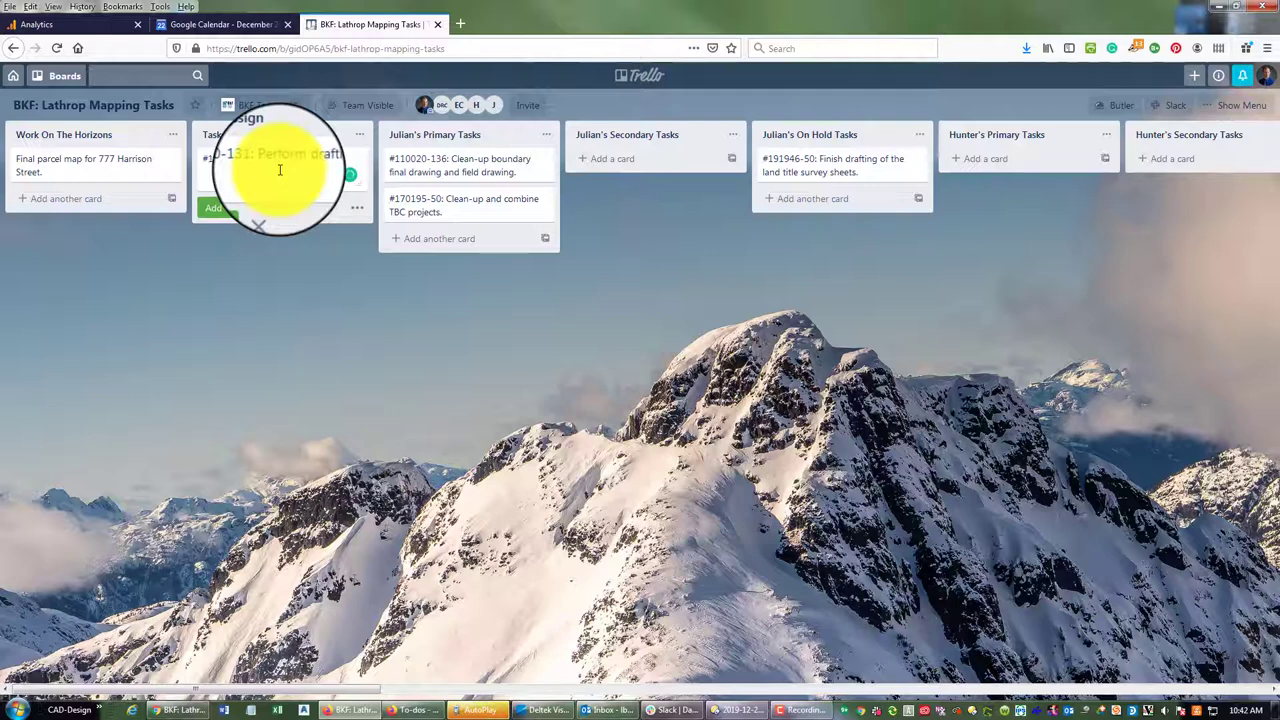
type(" the la")
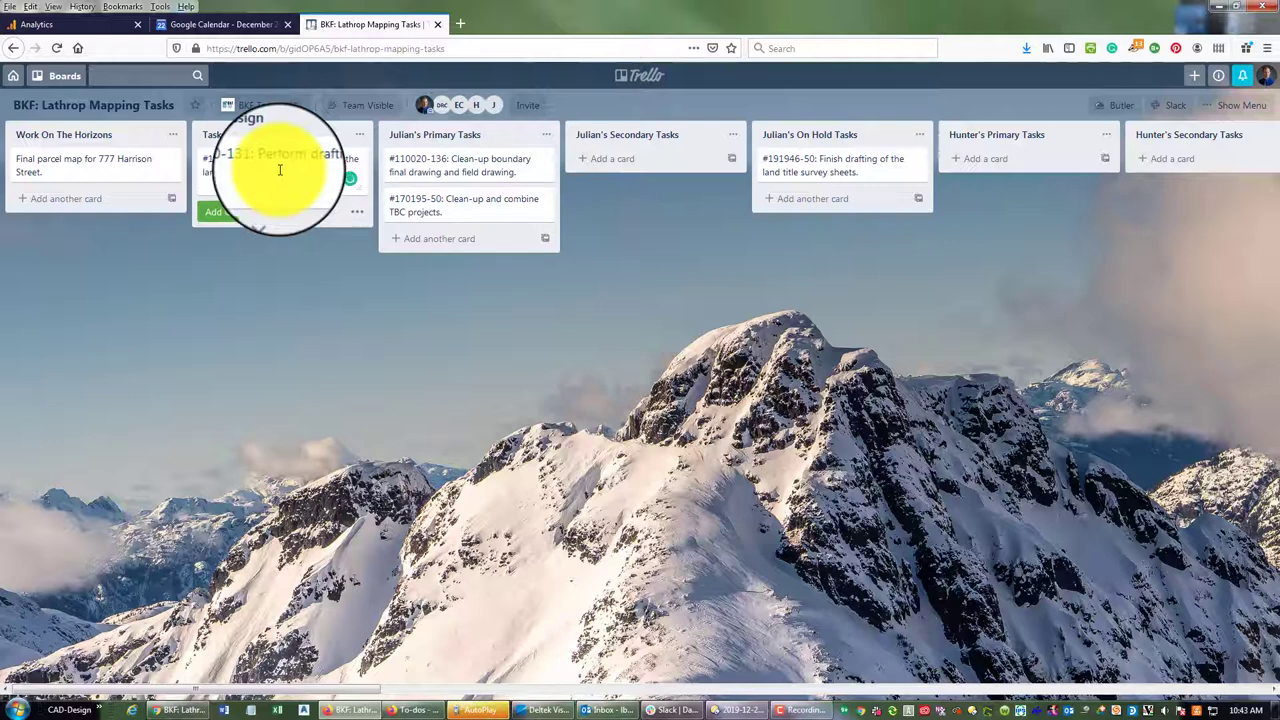
type("d par")
type("po and")
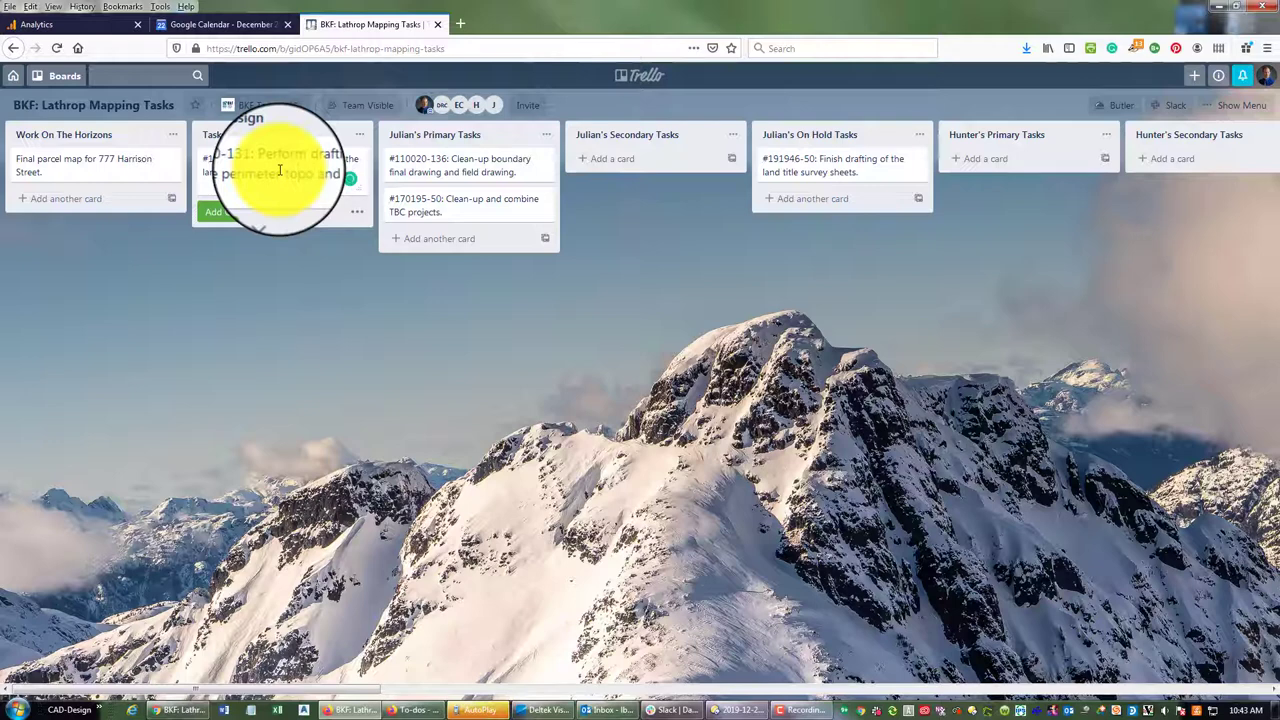
type(" the ut")
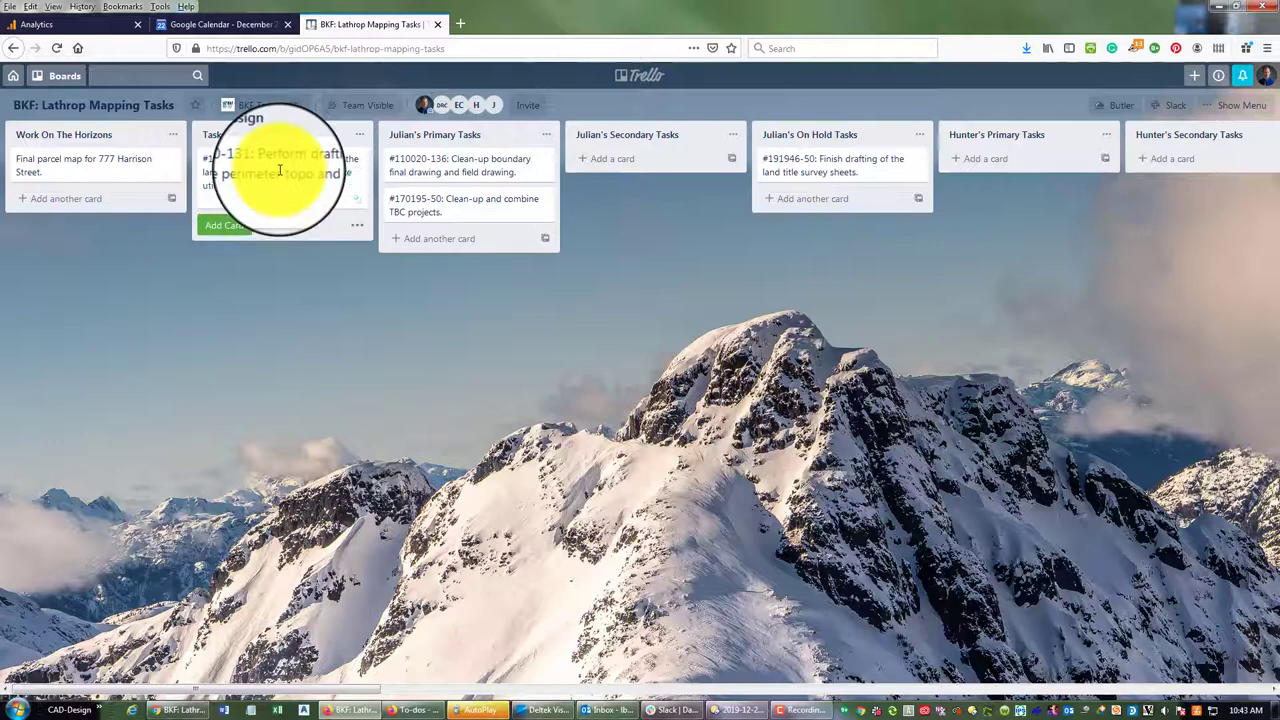
type("lity topo.")
key("Return")
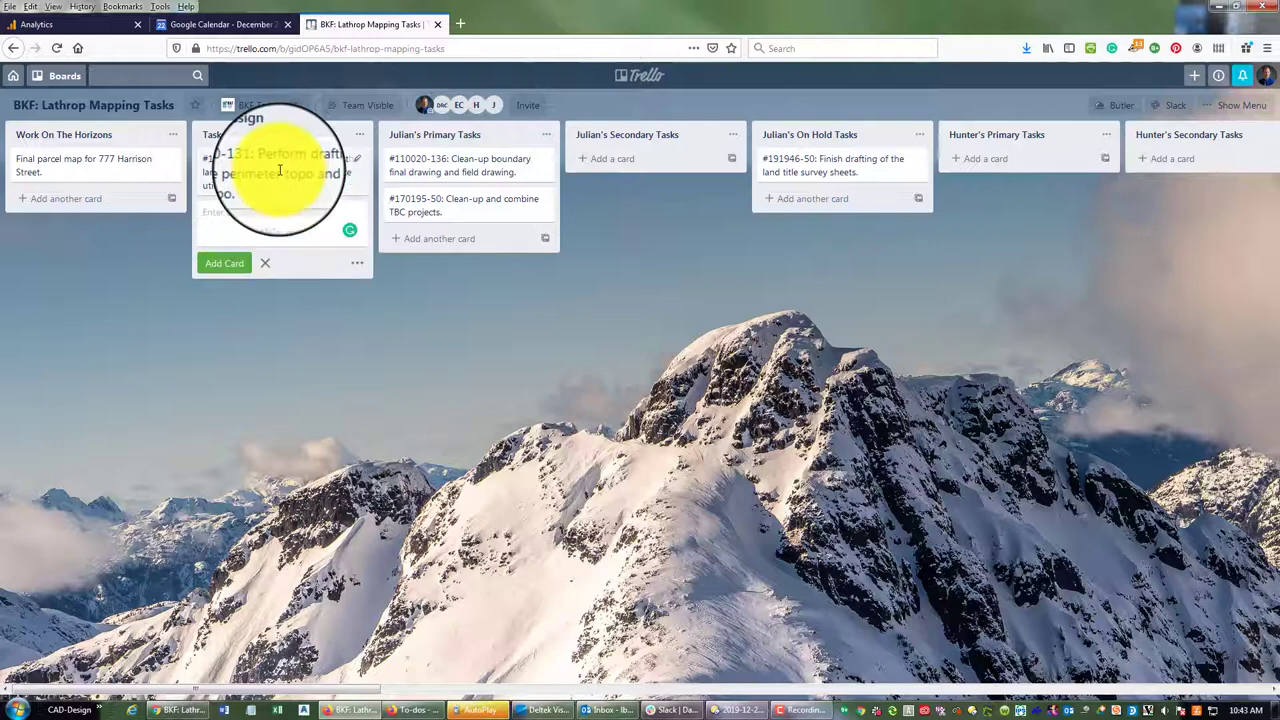
type("#")
type("110")
type("Geom")
type("Compl")
type("e")
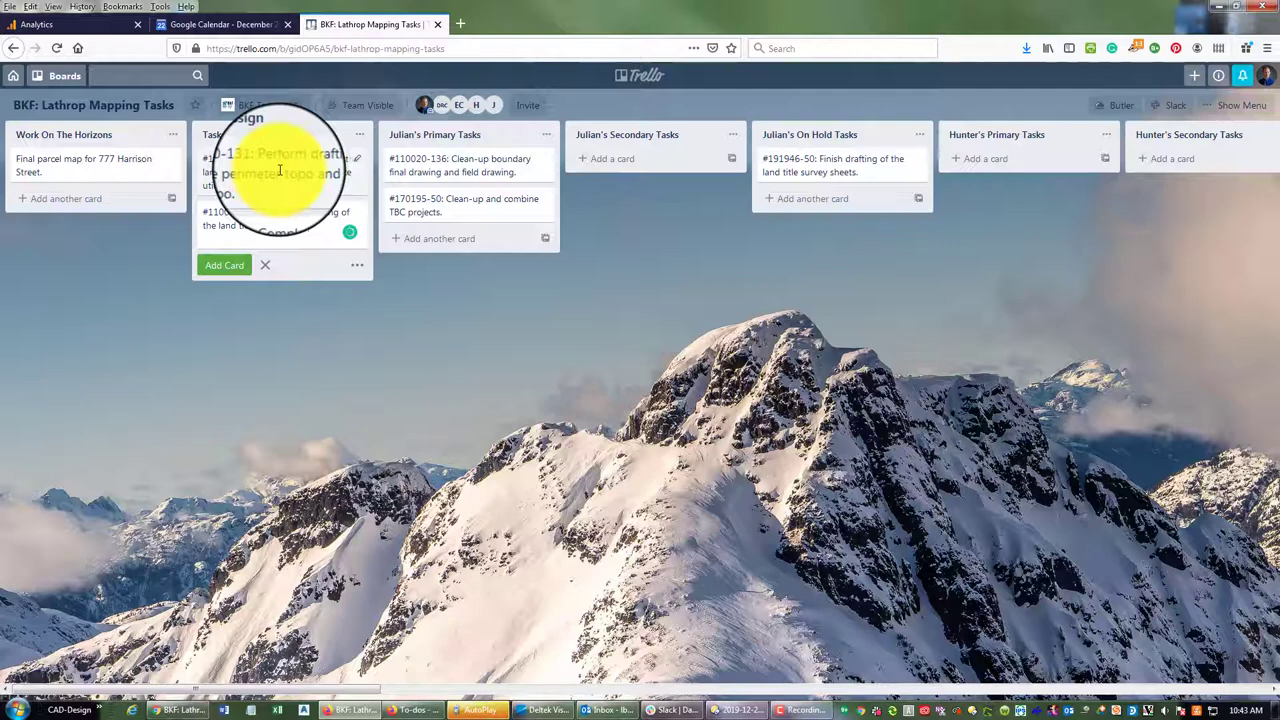
key("Return")
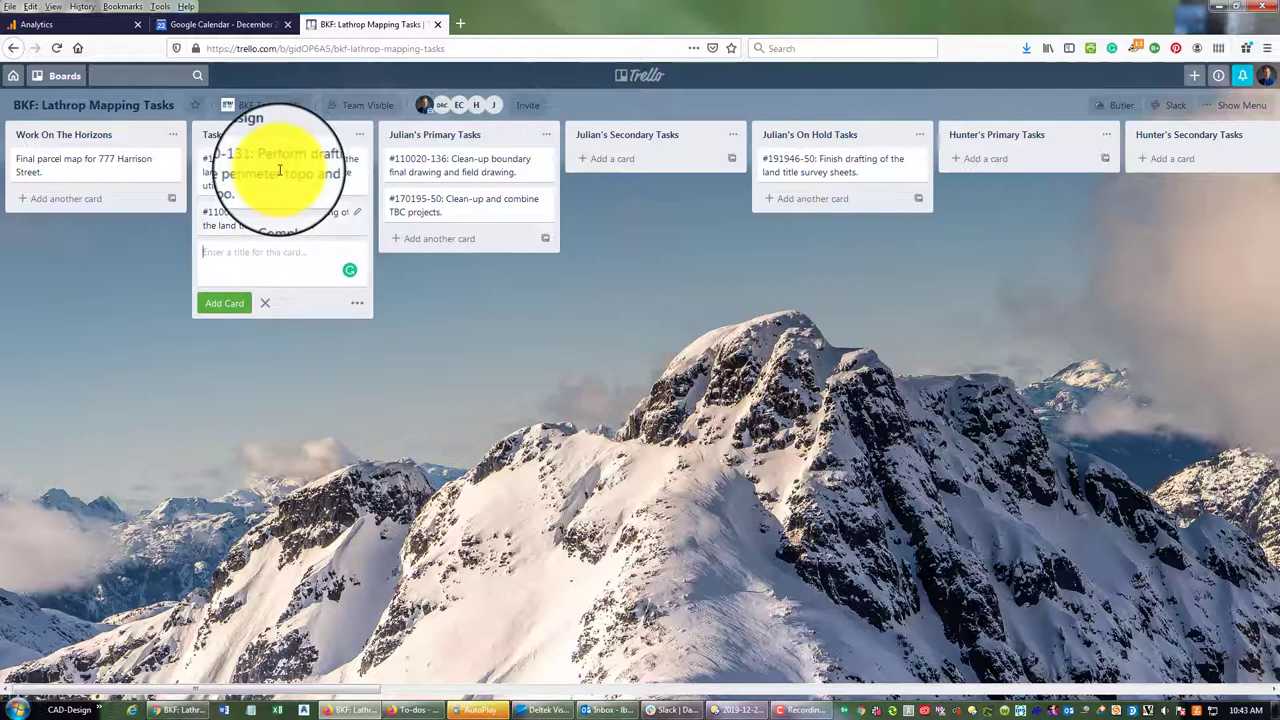
type("#110020-131: Complete the Table A i")
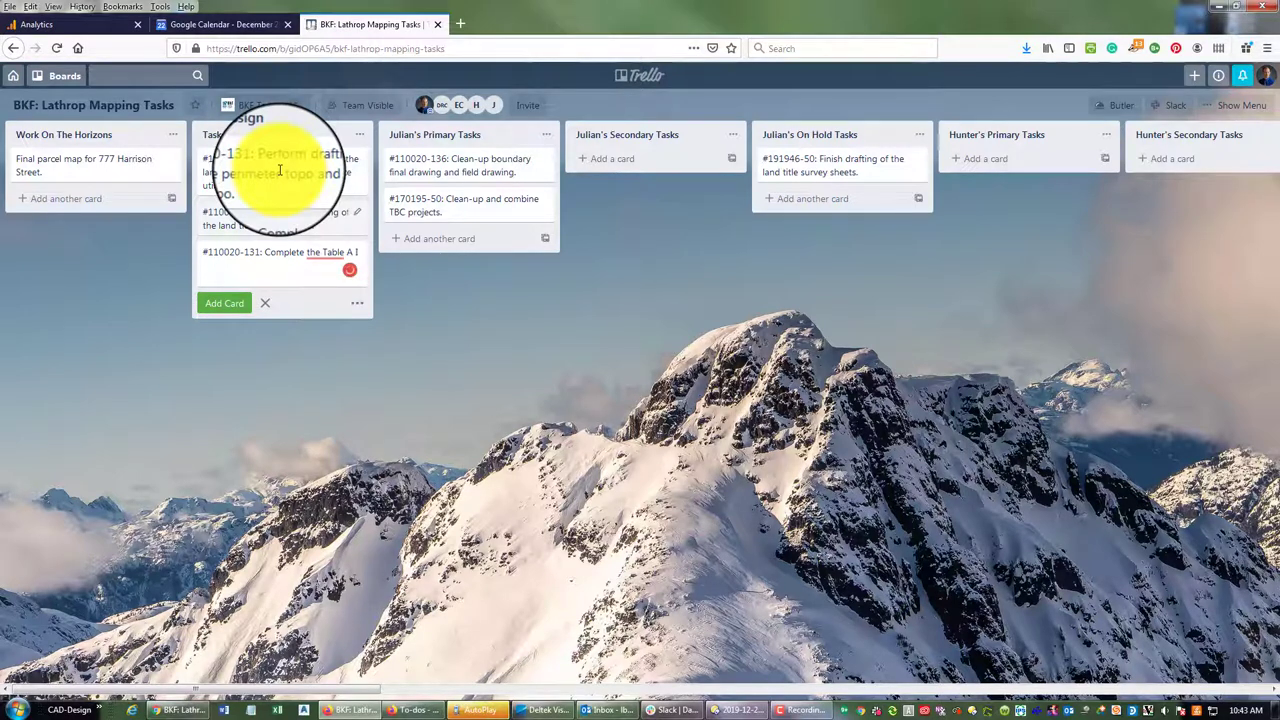
type("tem Notes.")
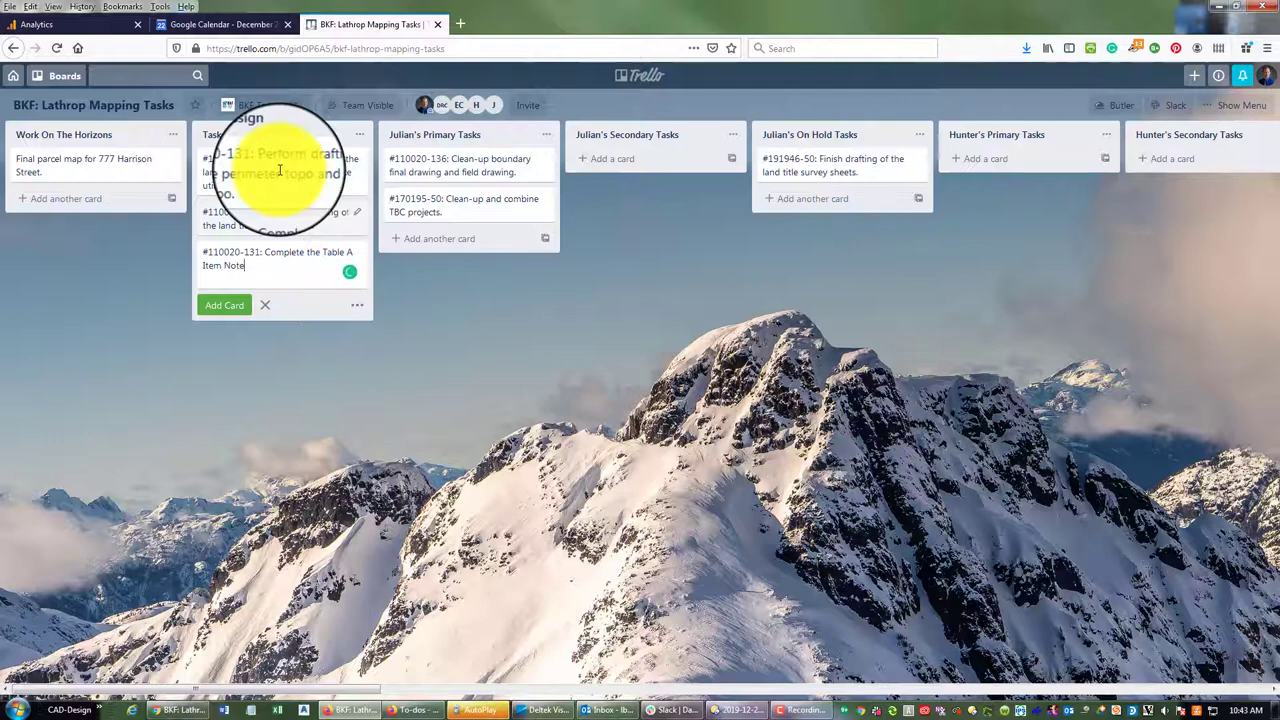
key("Return")
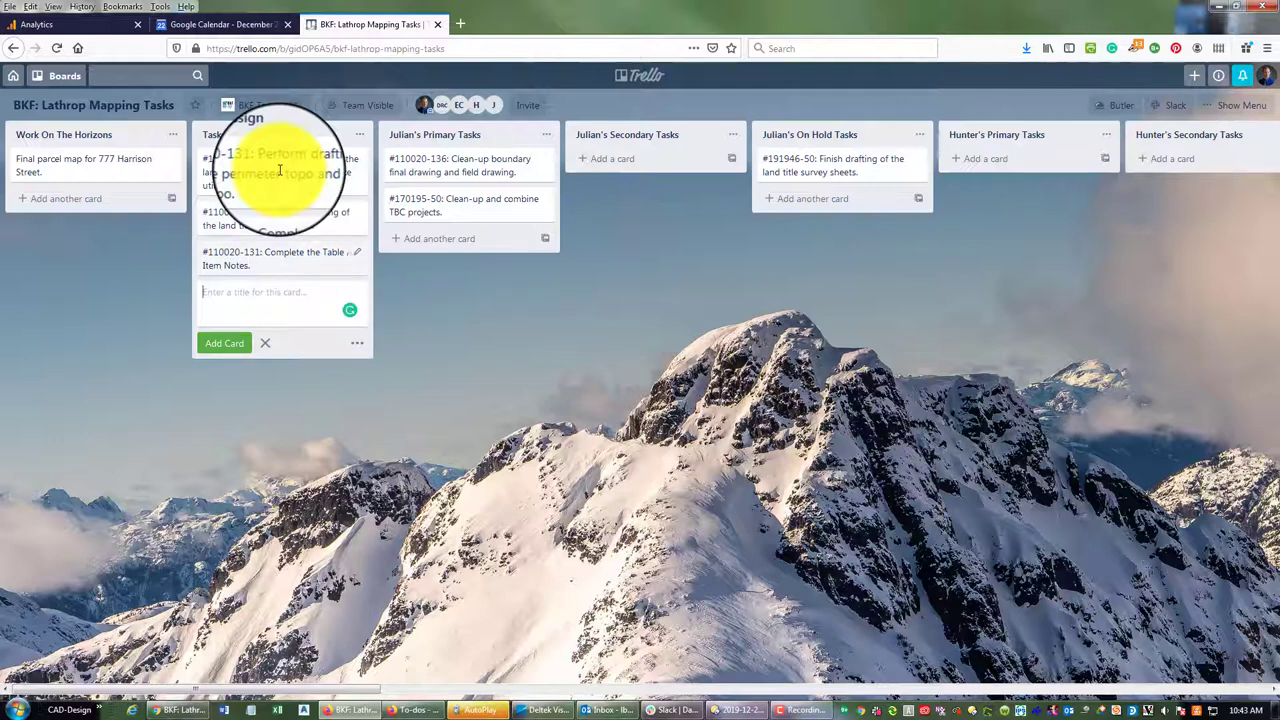
Add #110020-131 cards for the strip topo/utility mapping review and preliminary land title report analysis sheet
type("#110020-131: Review strip topo mapp")
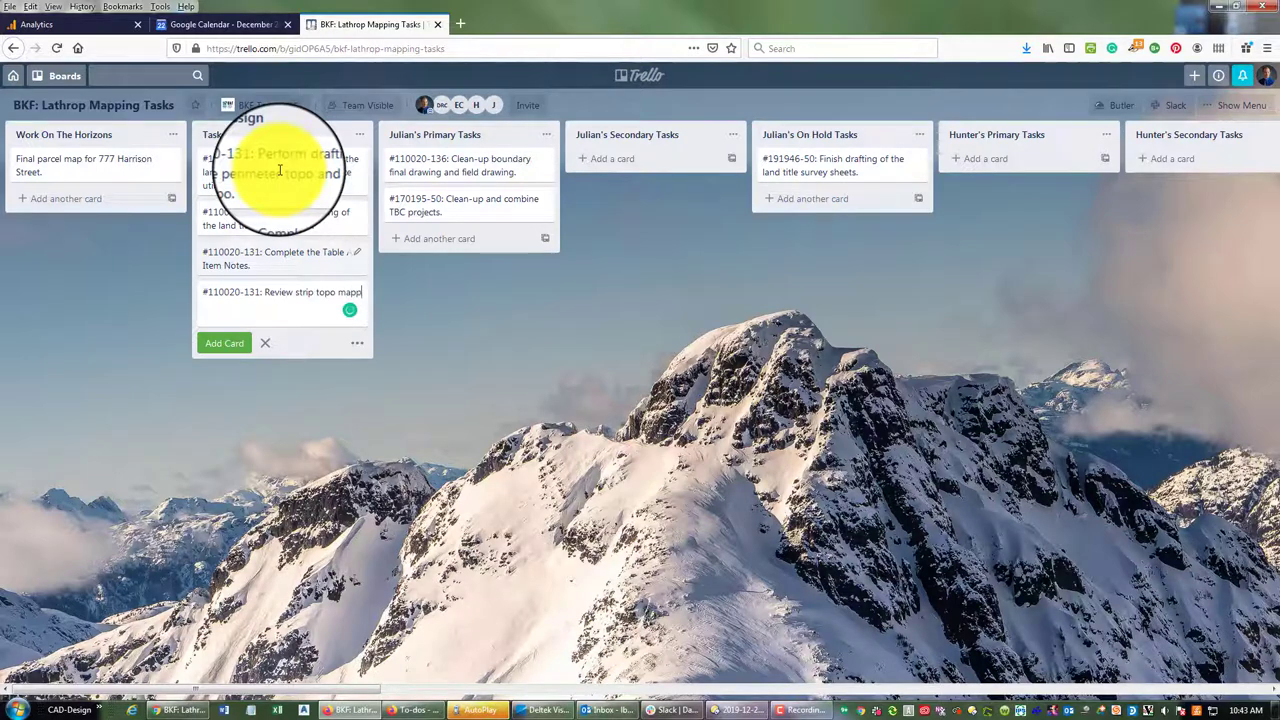
type("ing and surfa")
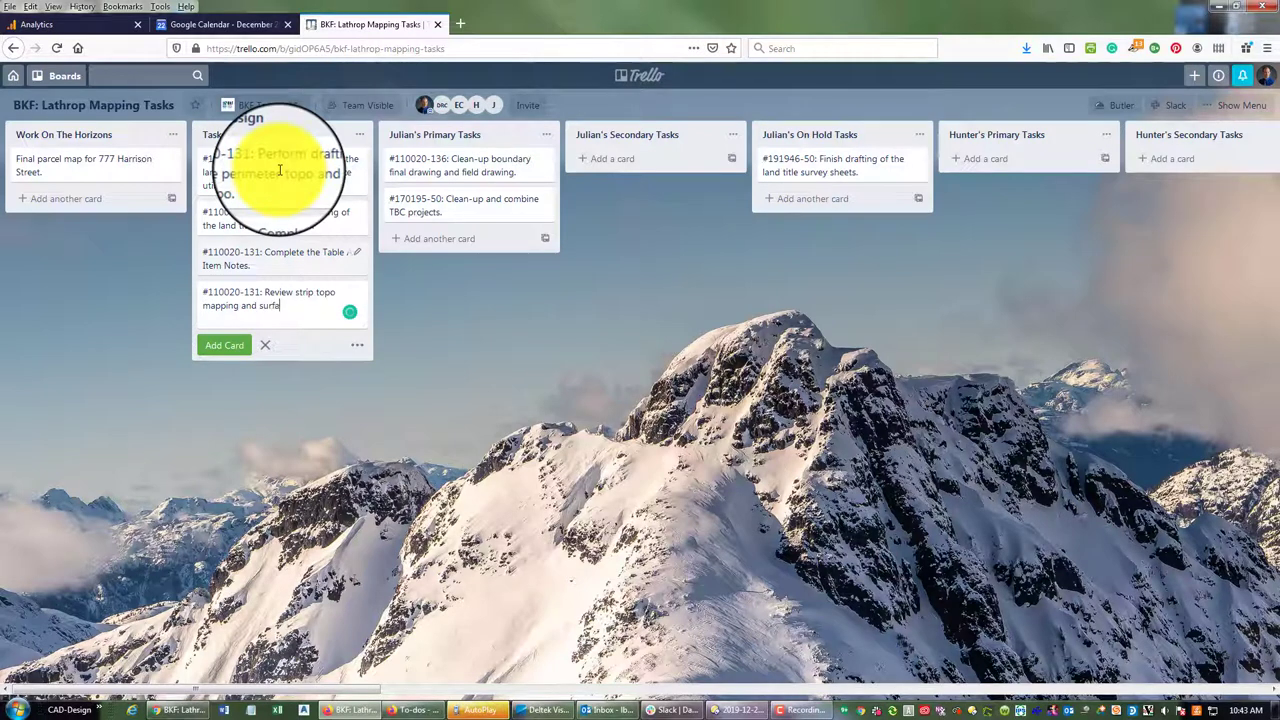
type("ce utility mapping.")
key("Return")
type("#")
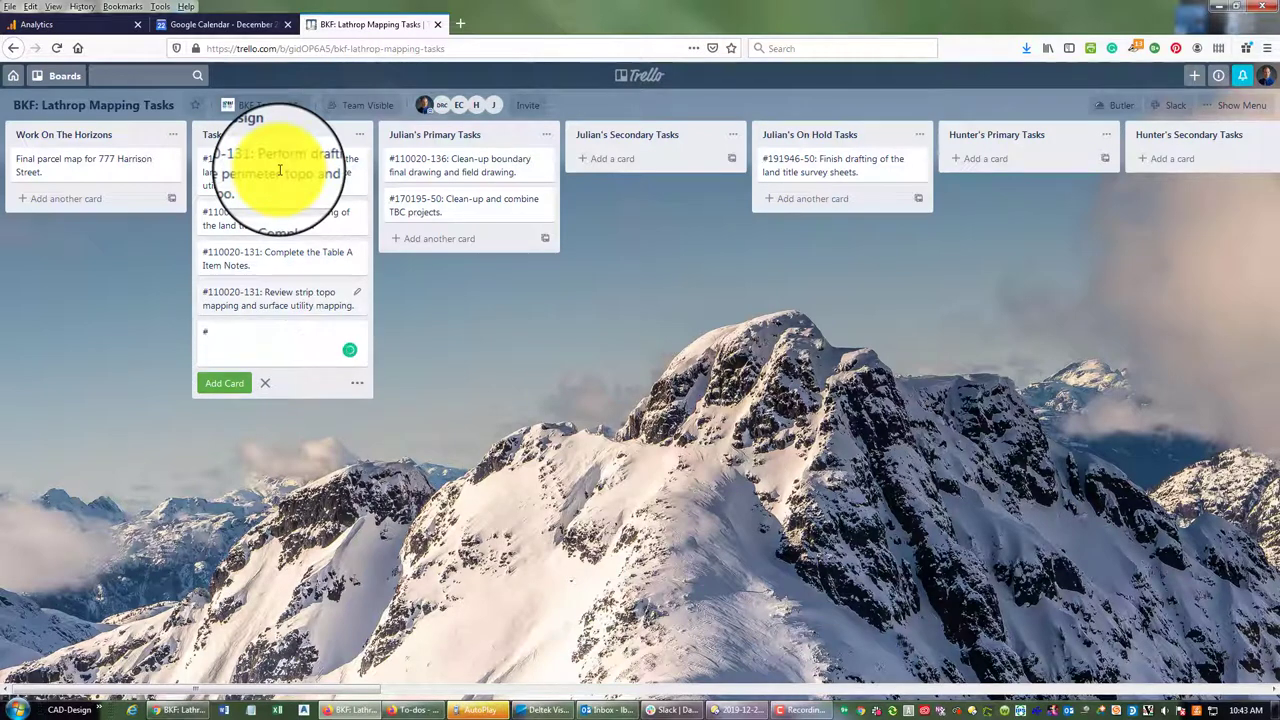
type("Complete the")
key("BackSpace")
key("BackSpace")
key("BackSpace")
key("BackSpace")
key("BackSpace")
key("BackSpace")
key("BackSpace")
key("BackSpace")
key("BackSpace")
key("BackSpace")
key("BackSpace")
type("110020-131: Complete the preliminary lan")
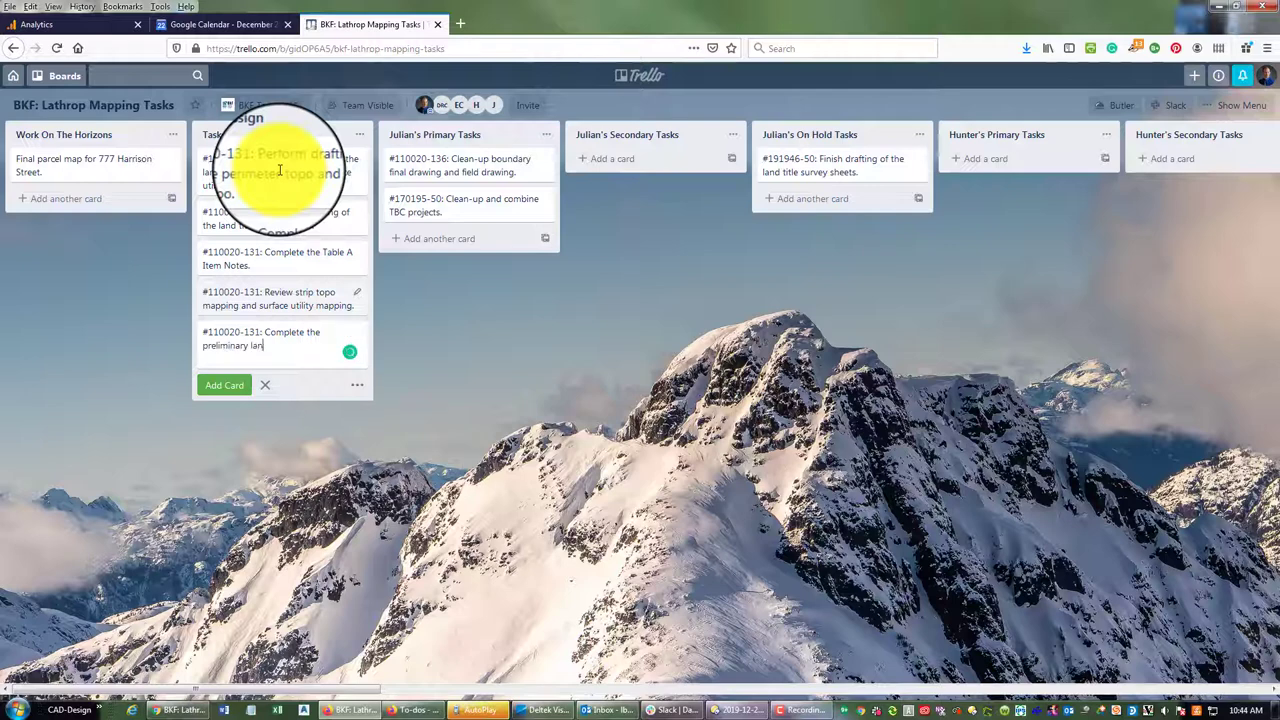
type("d title reprot")
key("BackSpace")
key("BackSpace")
type("rt analyssis sheet.")
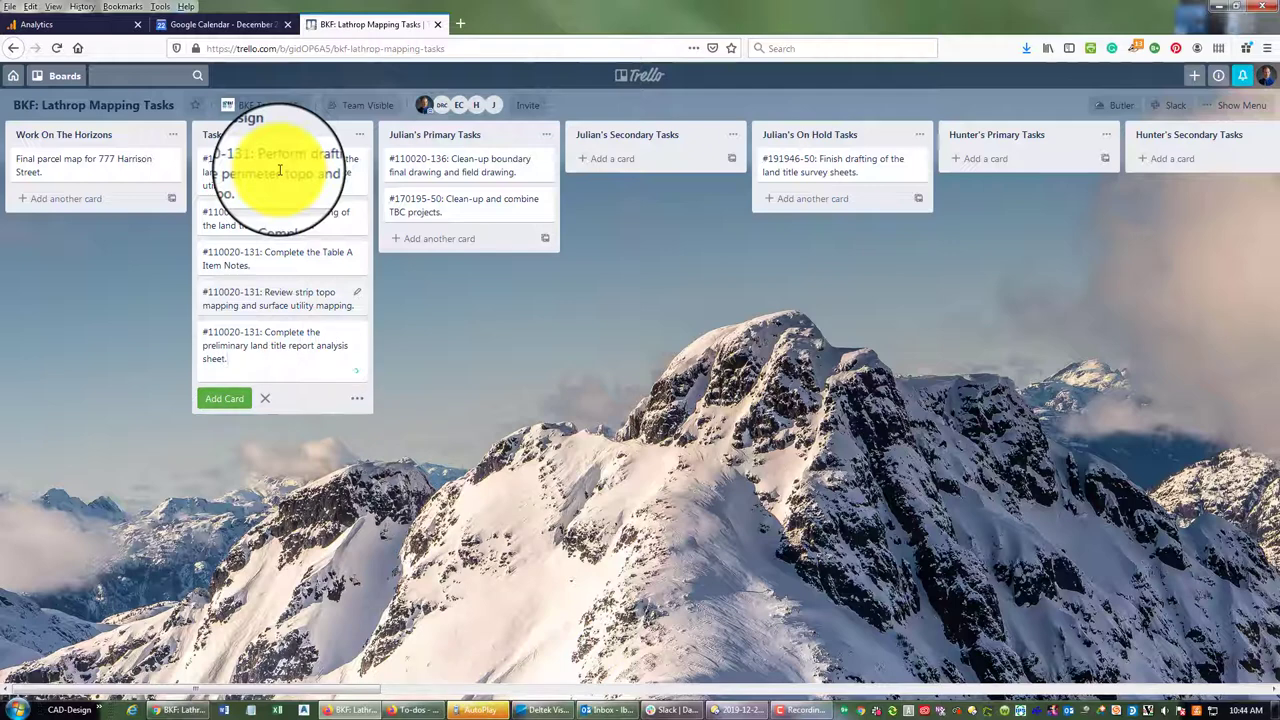
key("Return")
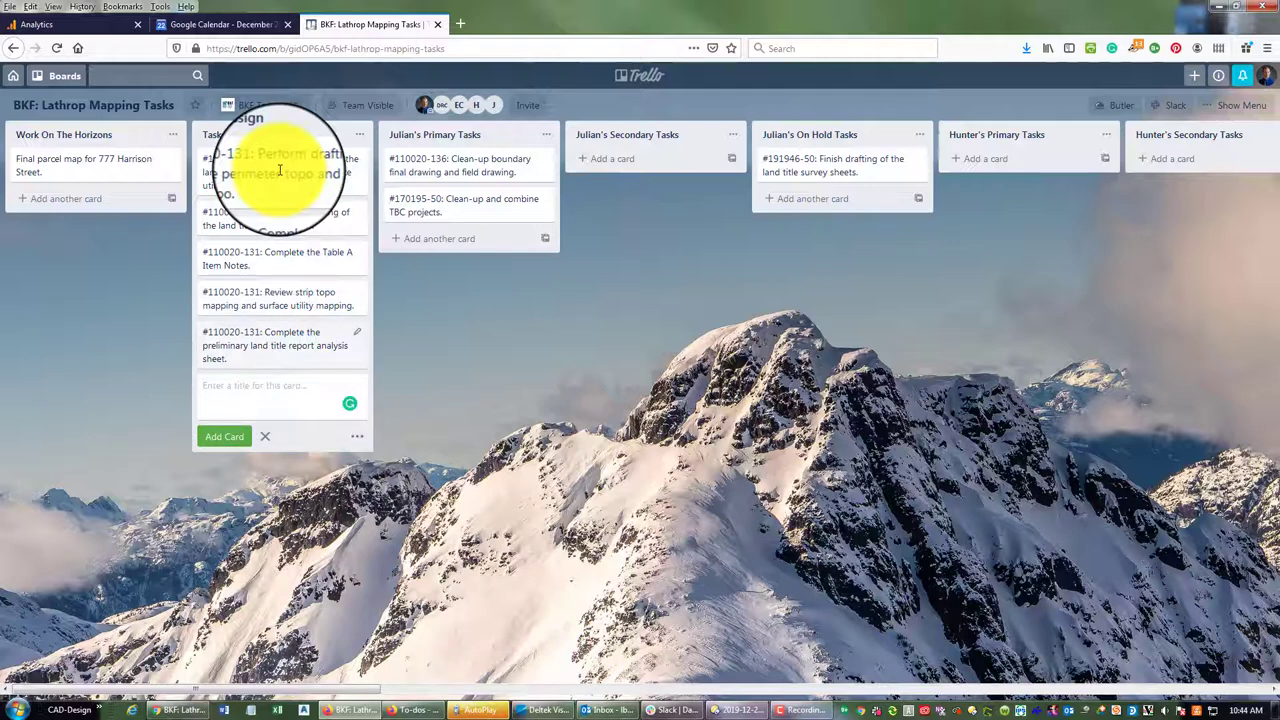
Clear the unfinished extra card title and close the card composer
type("#11002")
key("BackSpace")
key("BackSpace")
key("BackSpace")
key("BackSpace")
key("BackSpace")
key("BackSpace")
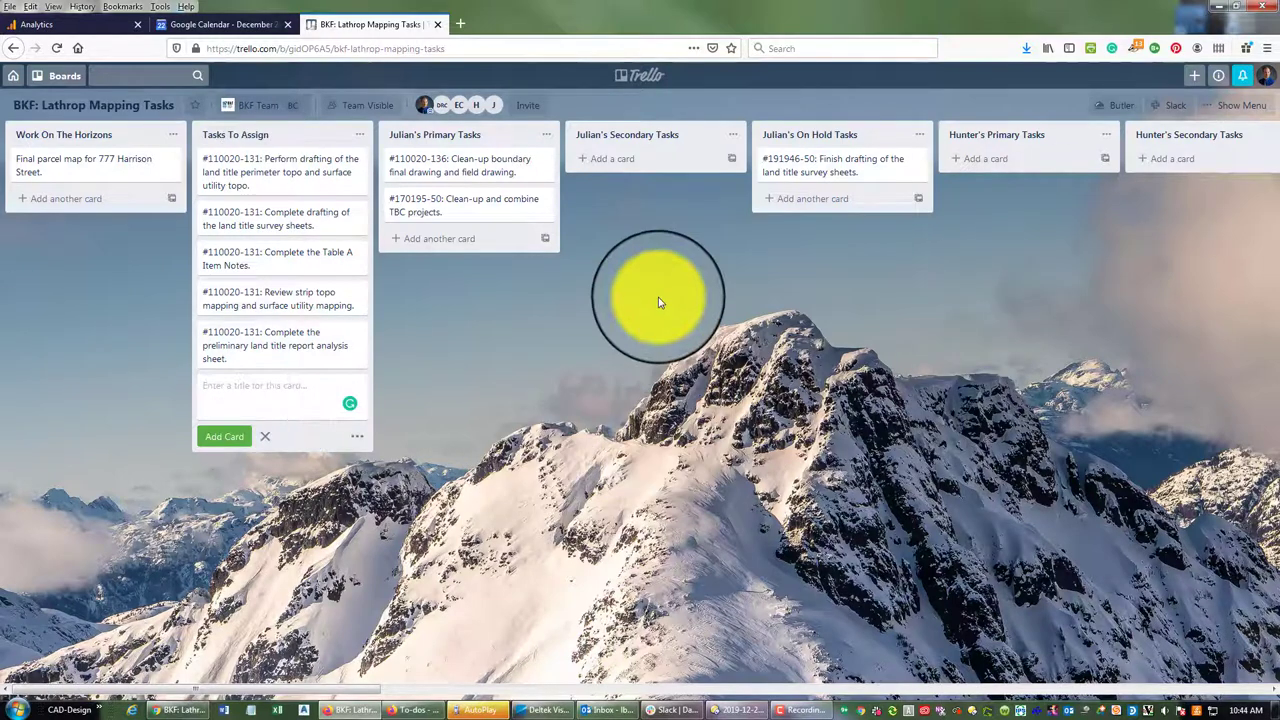
left_click(500, 310)
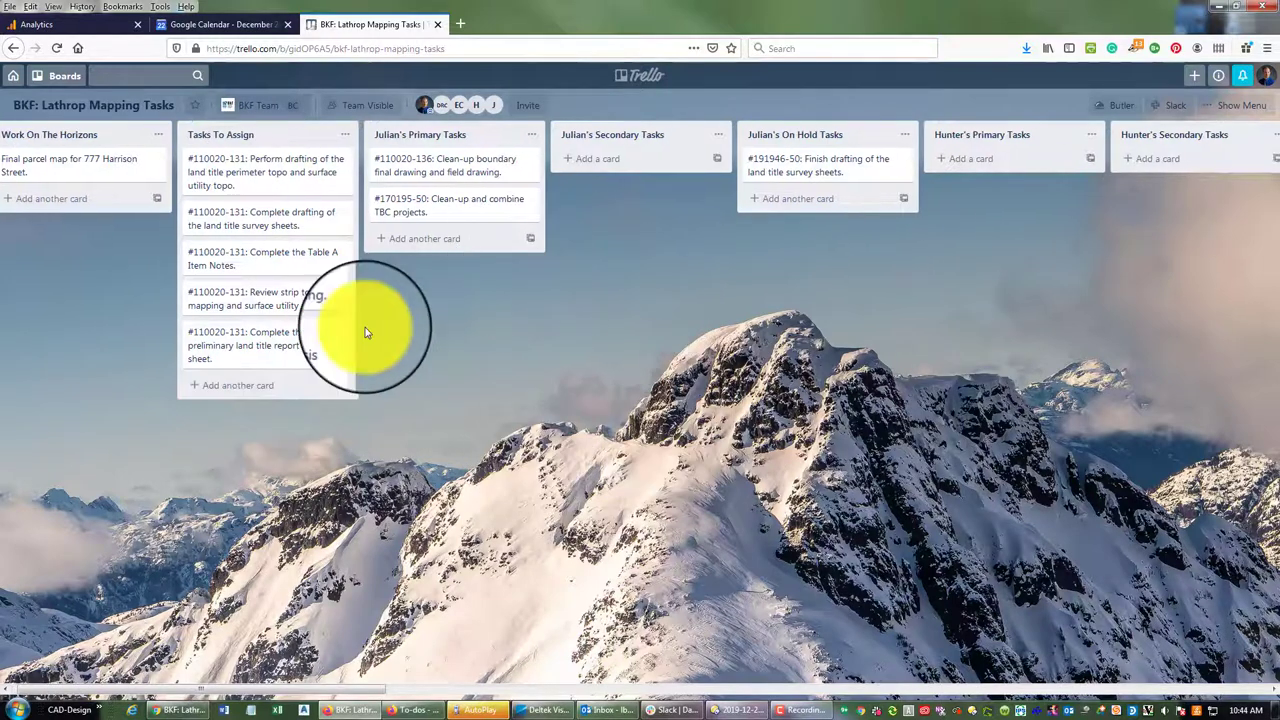
Give the preliminary land title report analysis sheet card the description 'Estimated Hours: 4'
left_click(278, 345)
left_click(486, 222)
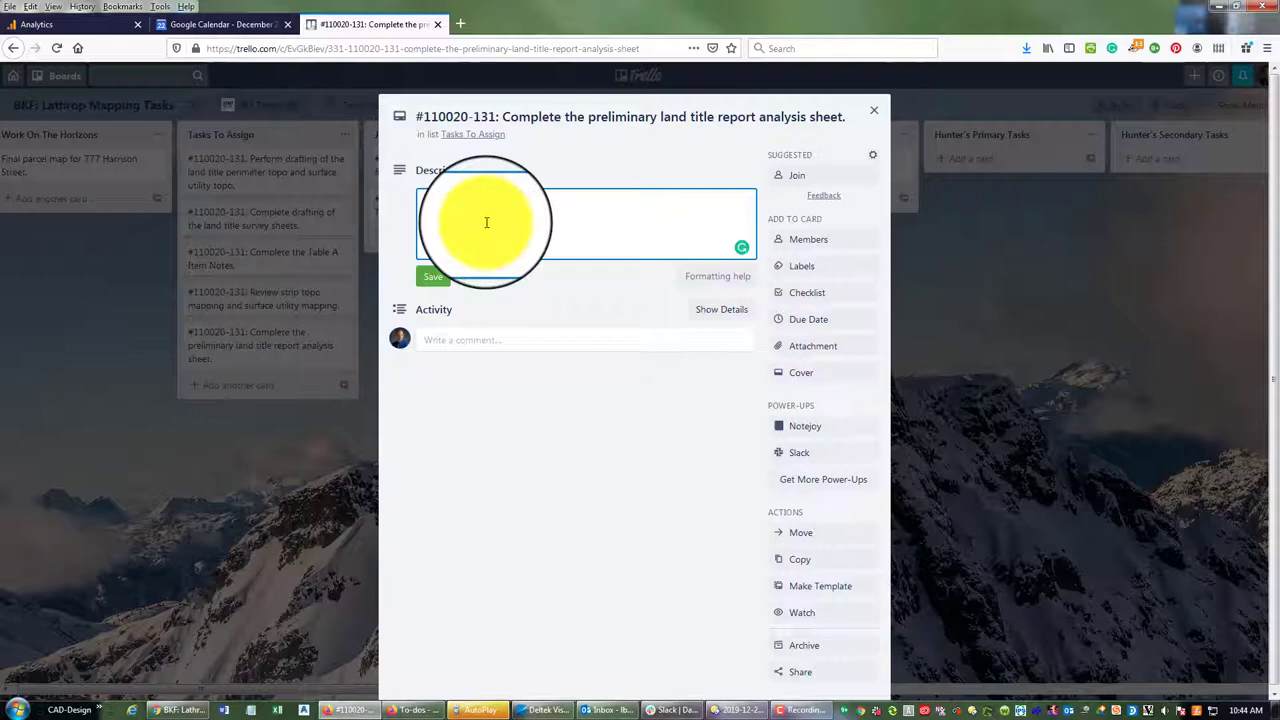
type("ated Kood")
key("BackSpace")
key("BackSpace")
key("BackSpace")
key("BackSpace")
type("Hours: 4")
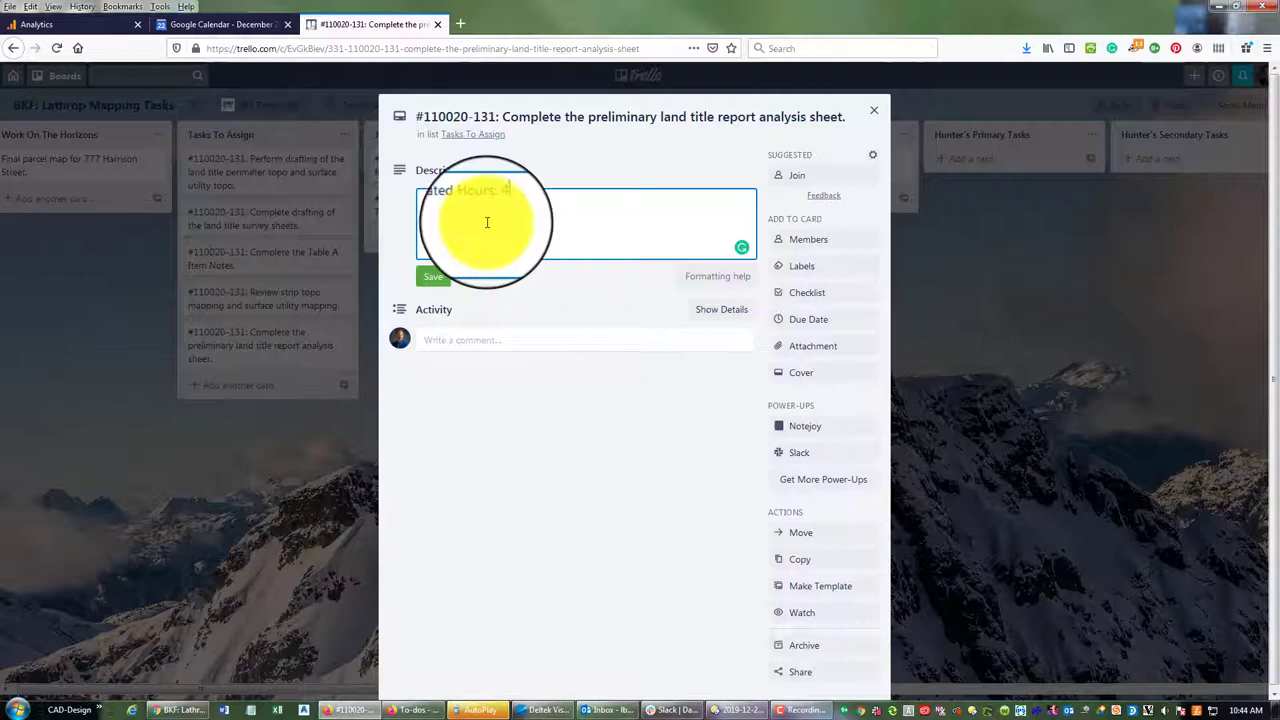
left_click(432, 278)
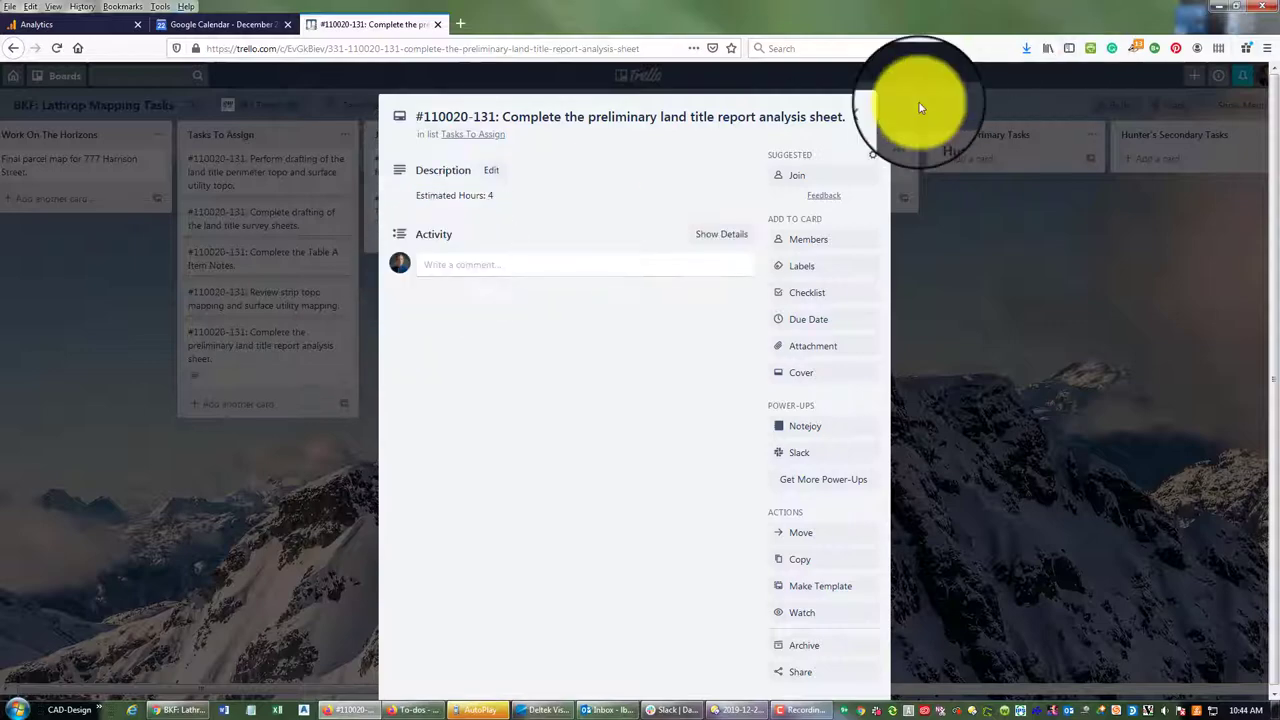
left_click(872, 117)
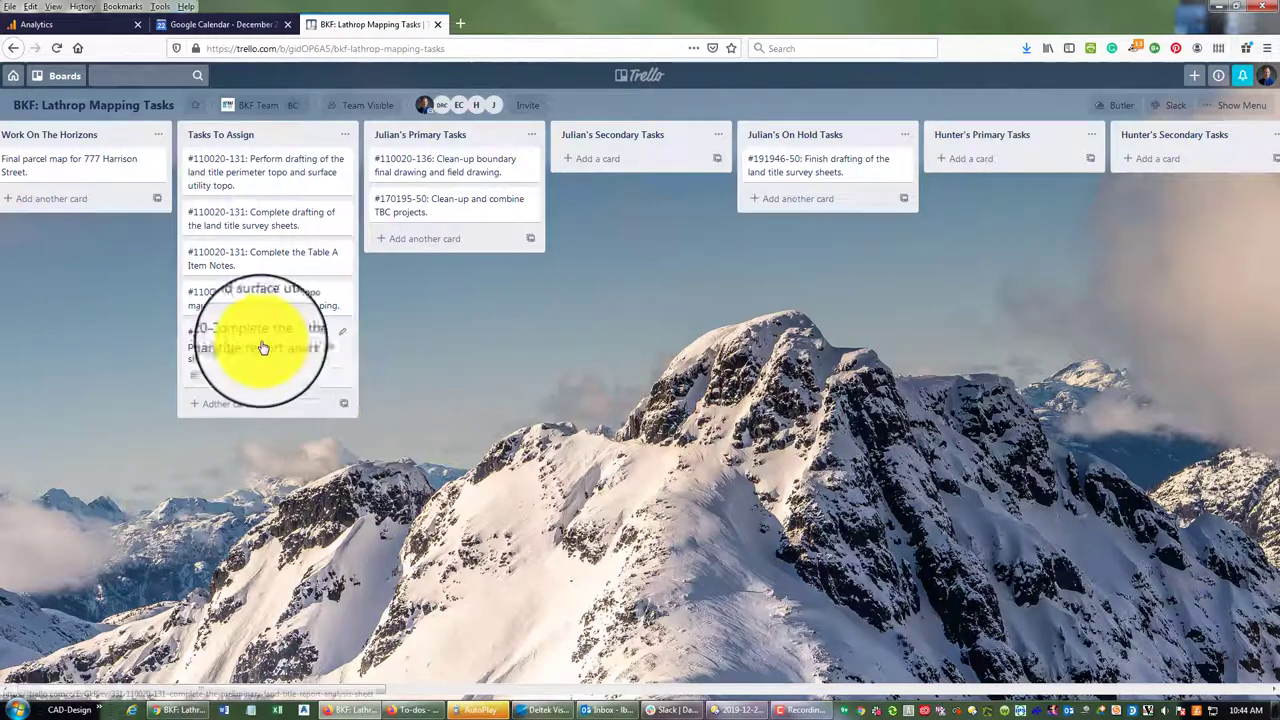
Give the strip topo mapping and Table A Item Notes cards 'Estimated Hours: 2' descriptions
left_click(300, 300)
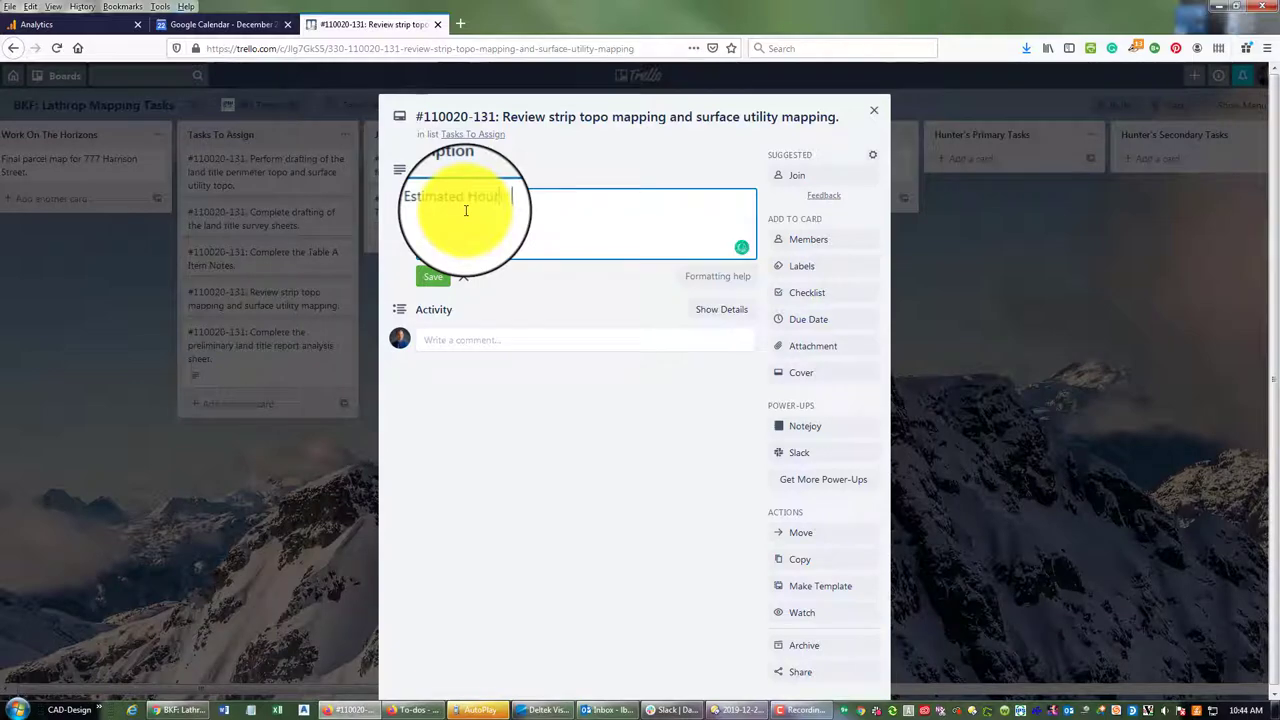
left_click(428, 275)
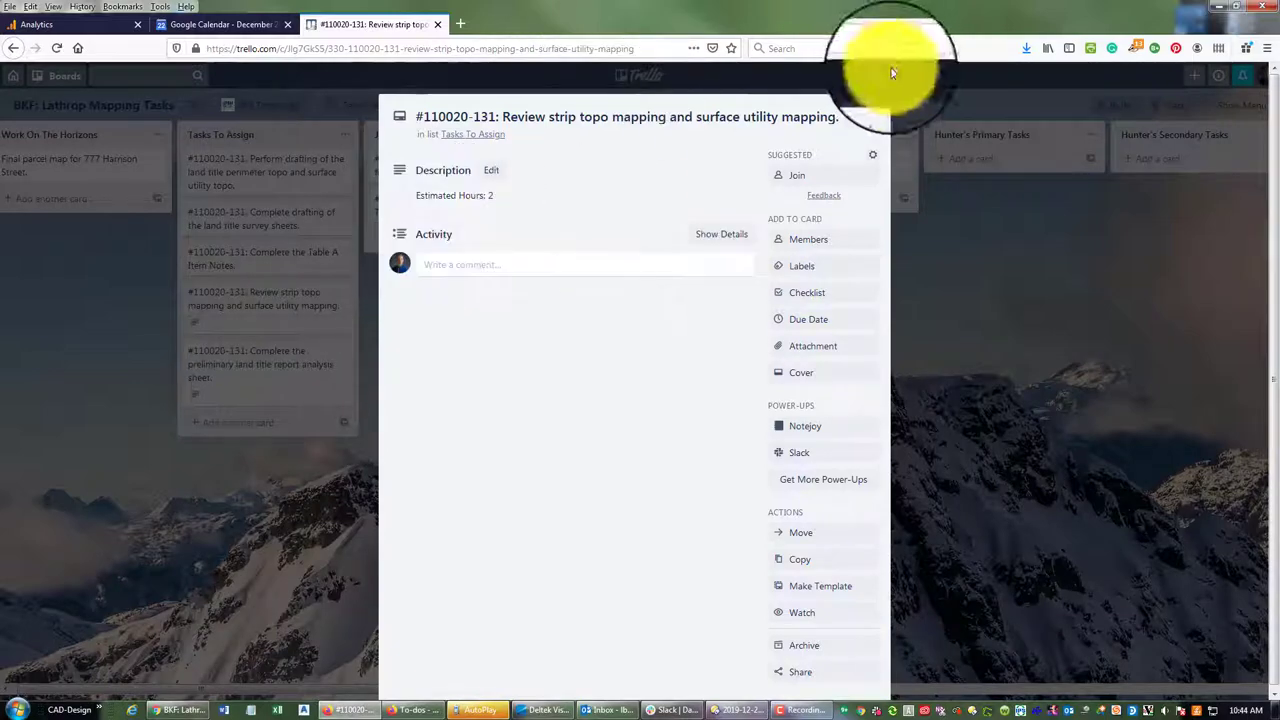
left_click(871, 122)
left_click(312, 265)
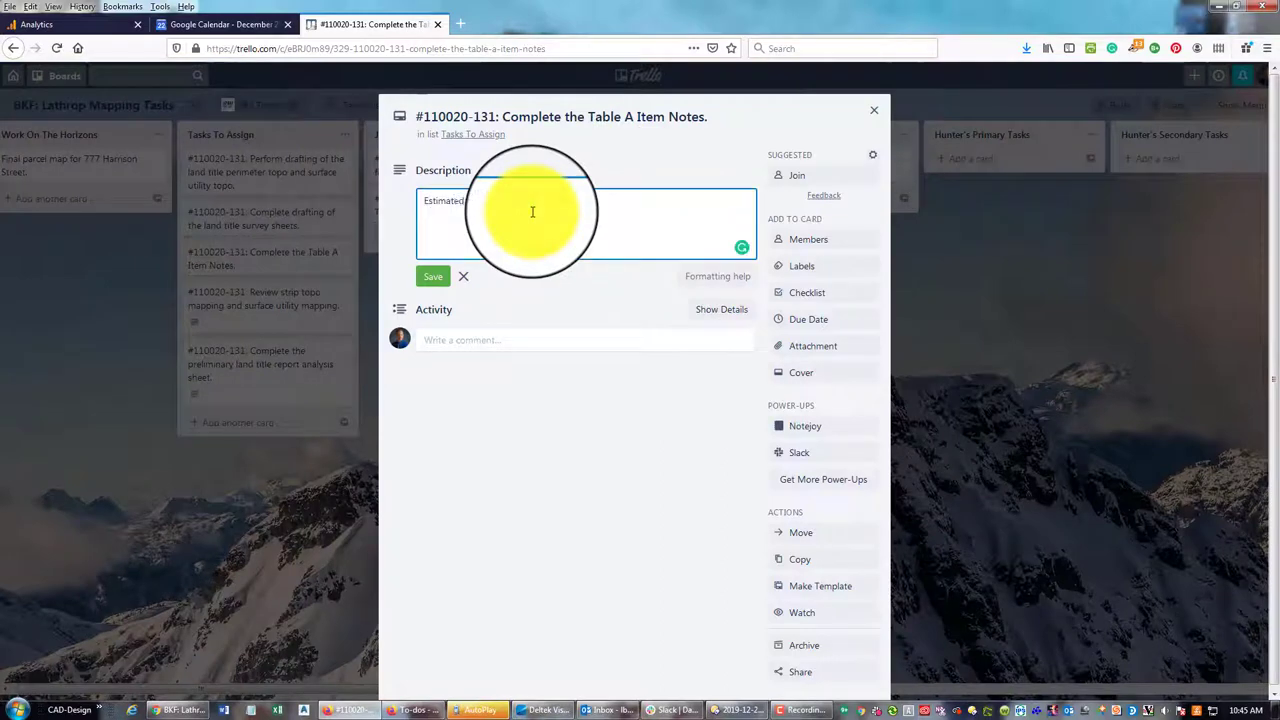
left_click(463, 276)
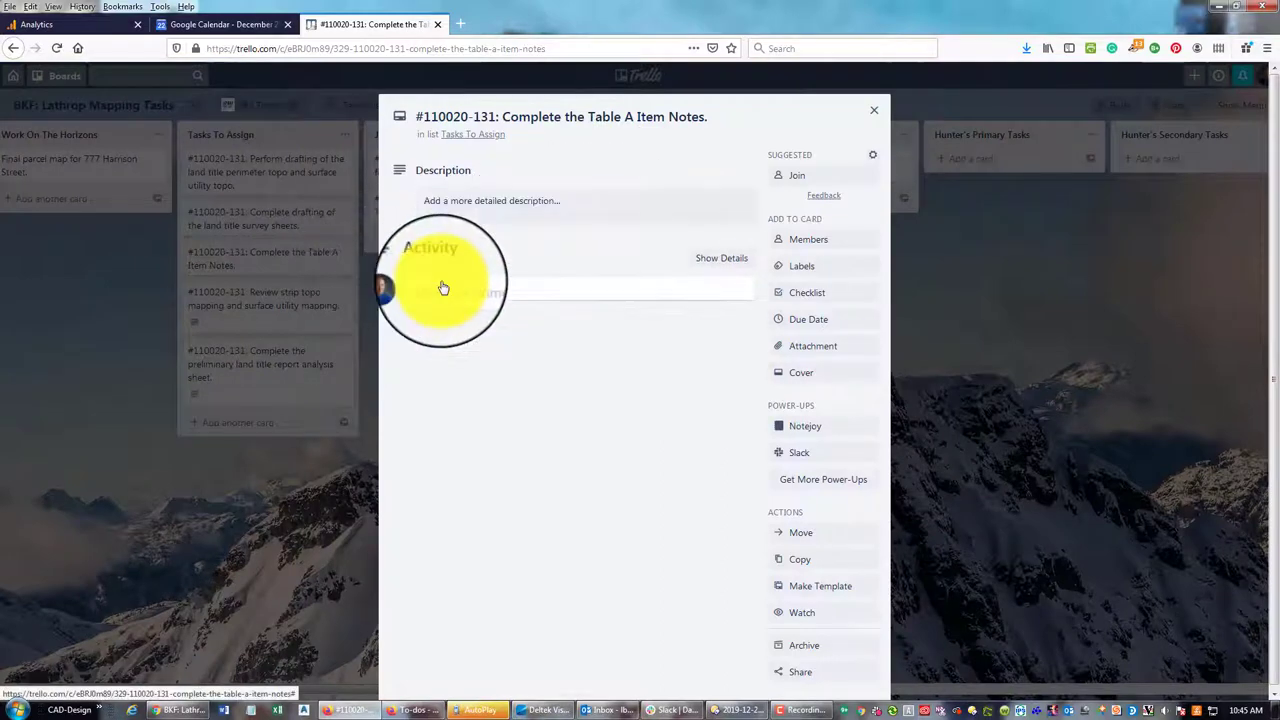
left_click(570, 208)
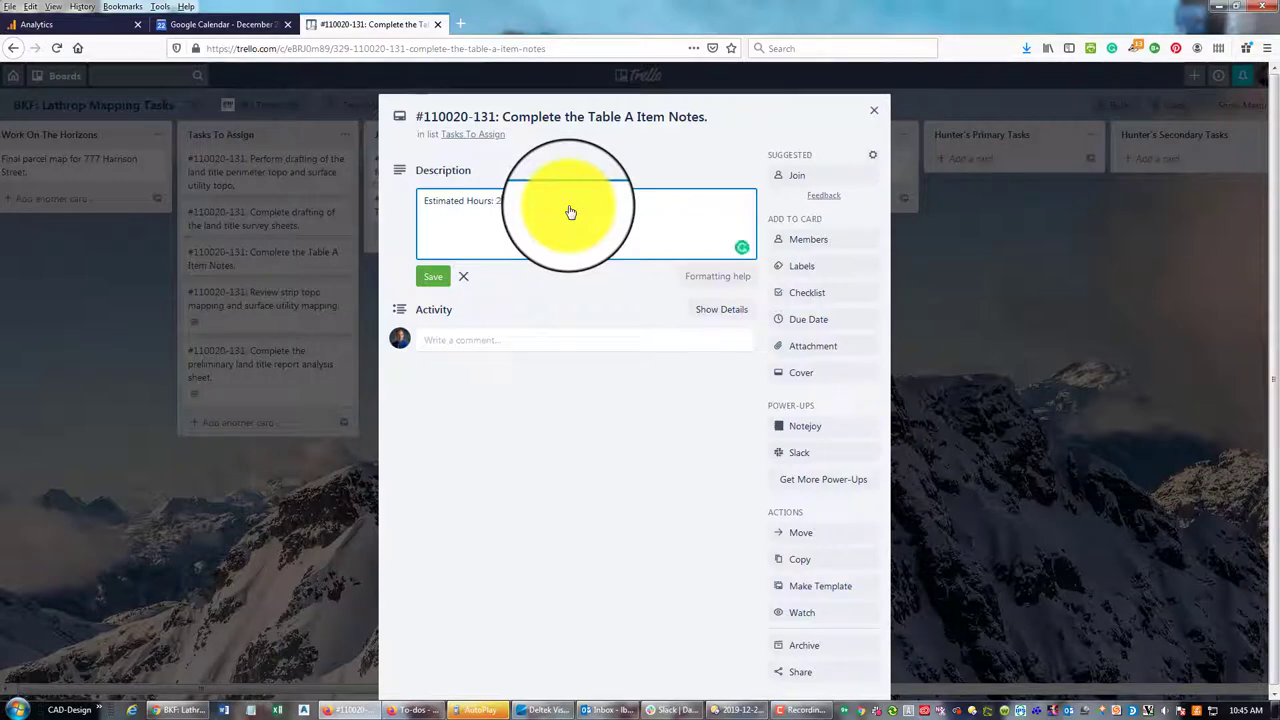
left_click(433, 276)
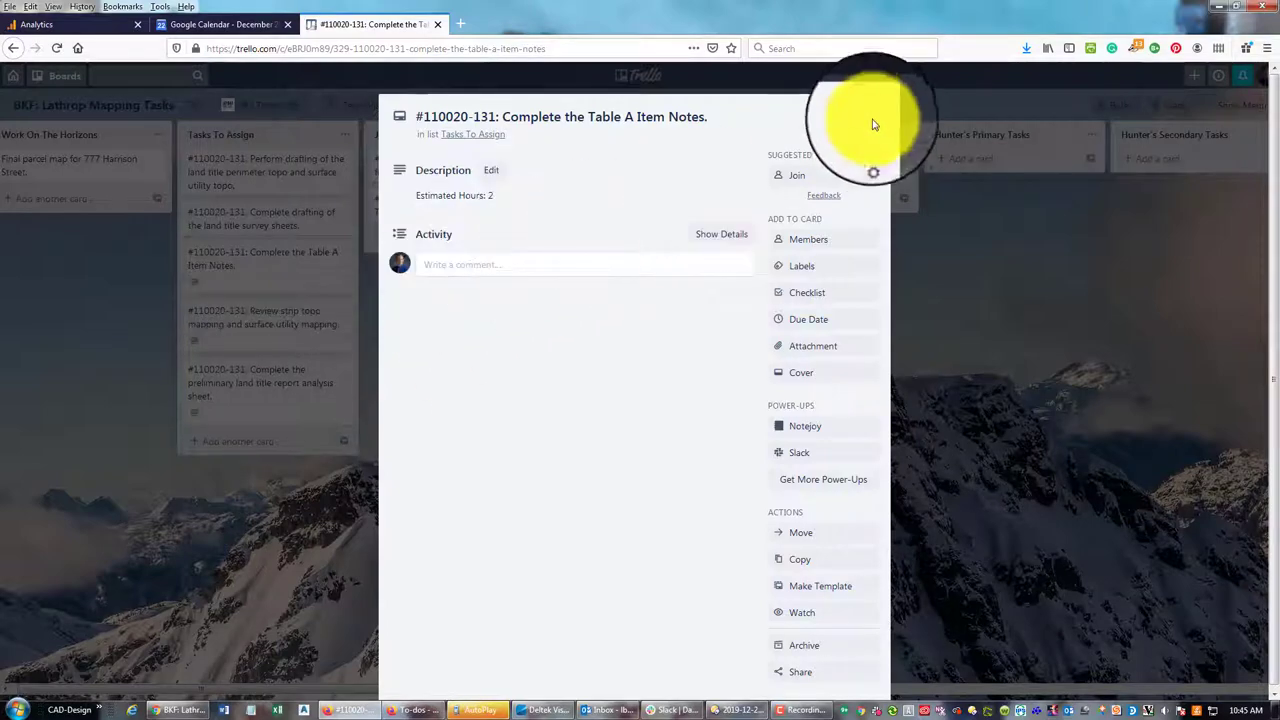
left_click(872, 112)
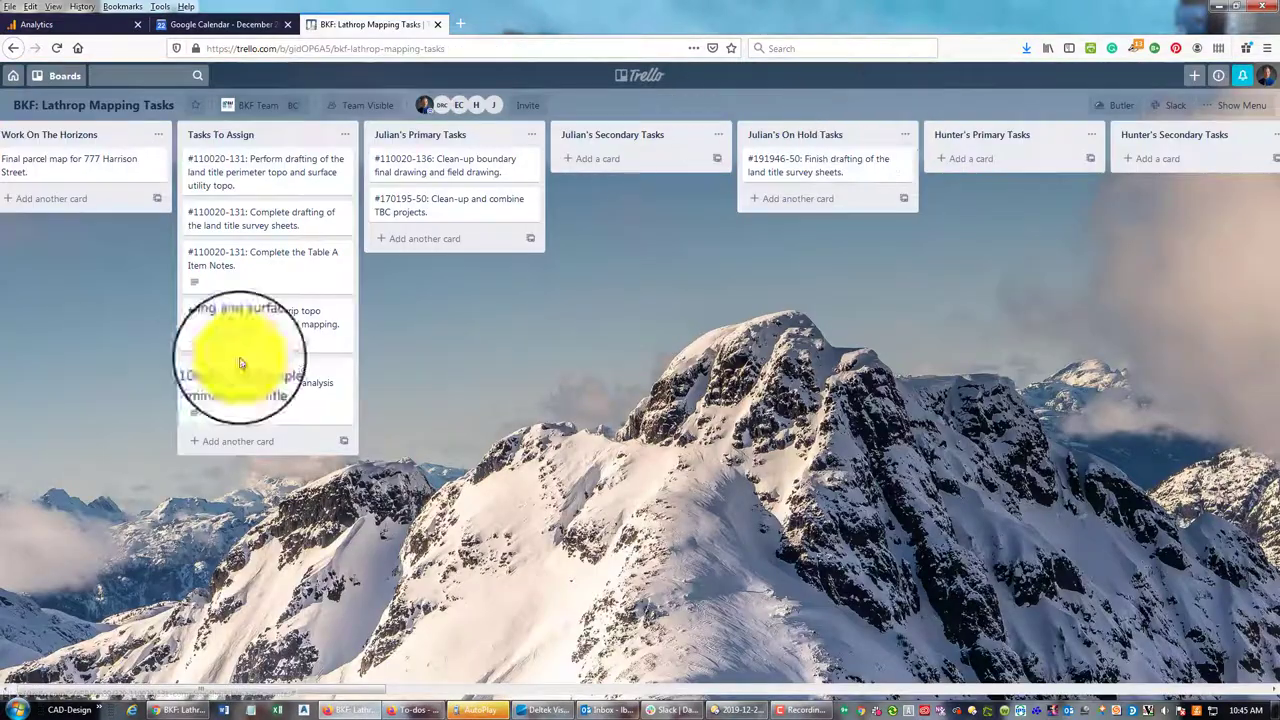
Give the land title survey sheets and perimeter topo drafting cards 'Estimated Hours: 4' descriptions
left_click(288, 228)
left_click(686, 196)
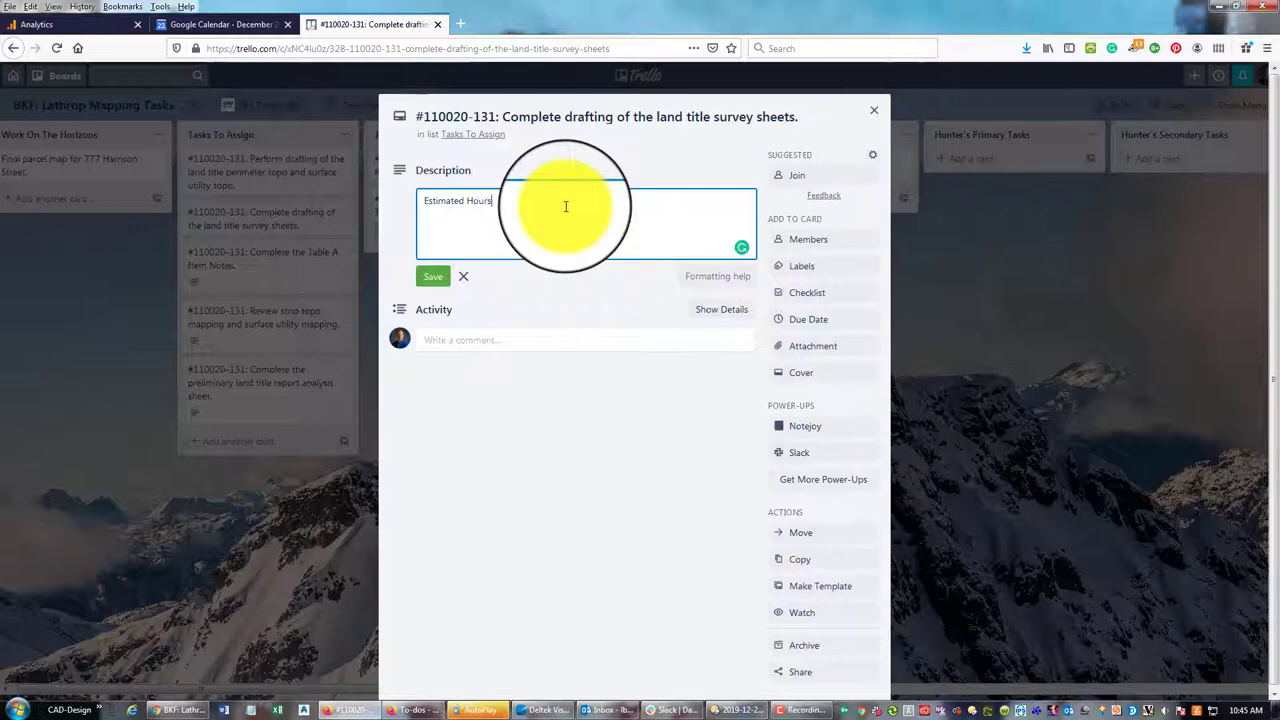
type("4")
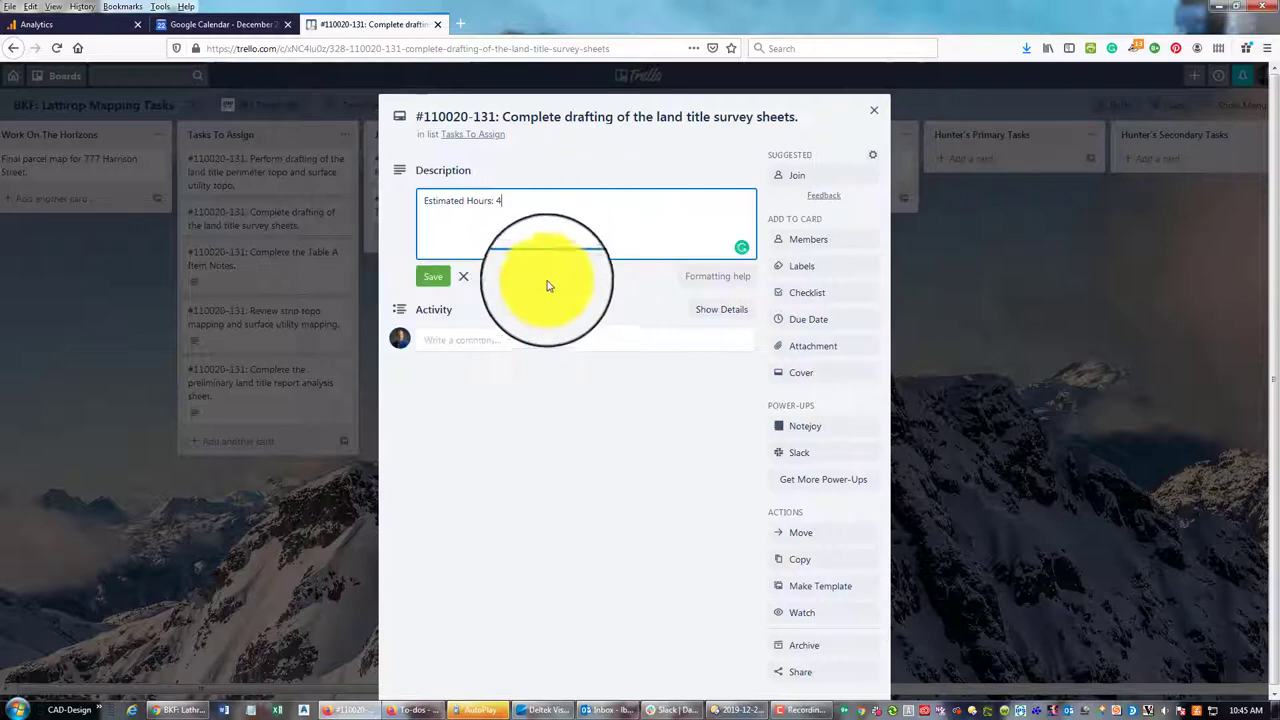
left_click(433, 276)
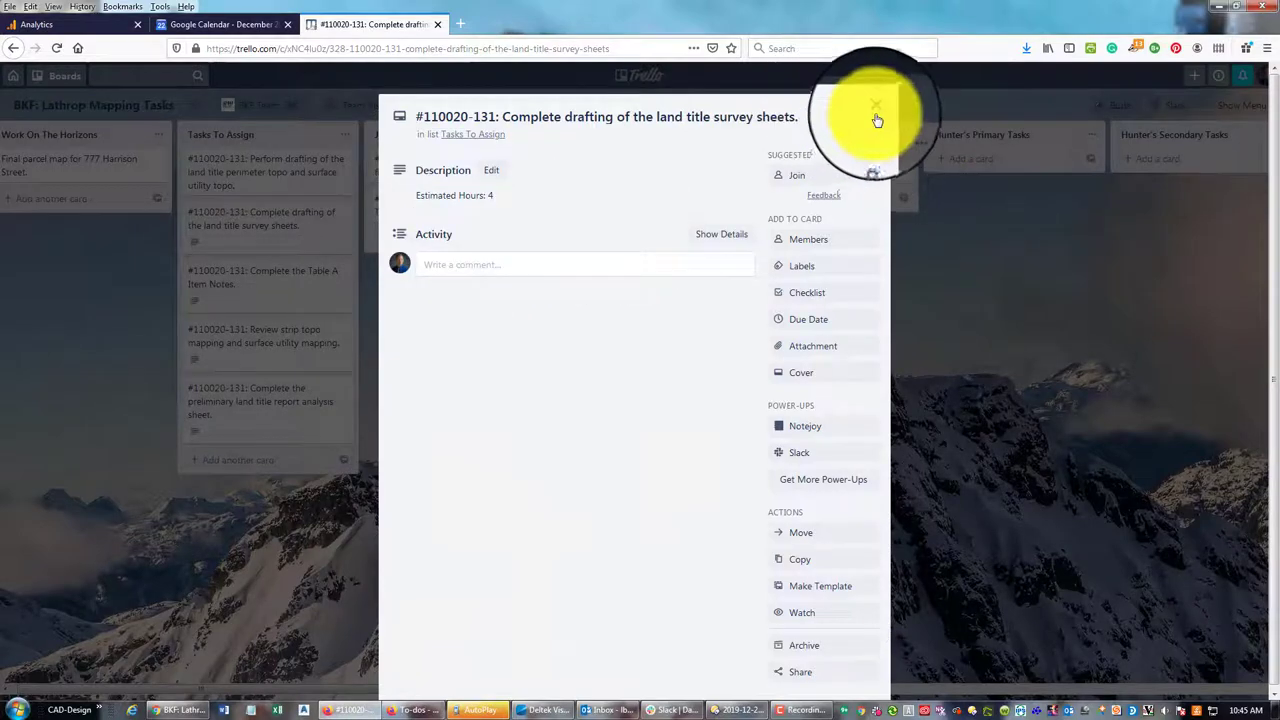
left_click(877, 120)
left_click(277, 161)
left_click(580, 212)
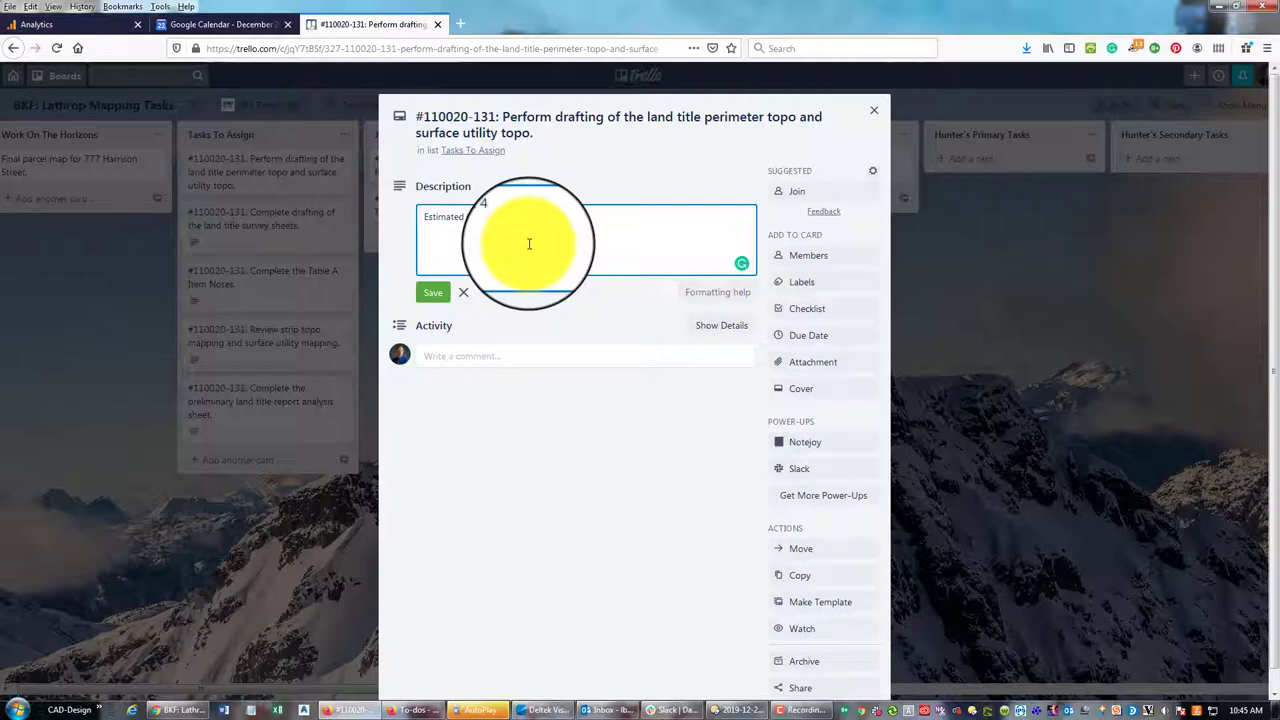
left_click(436, 294)
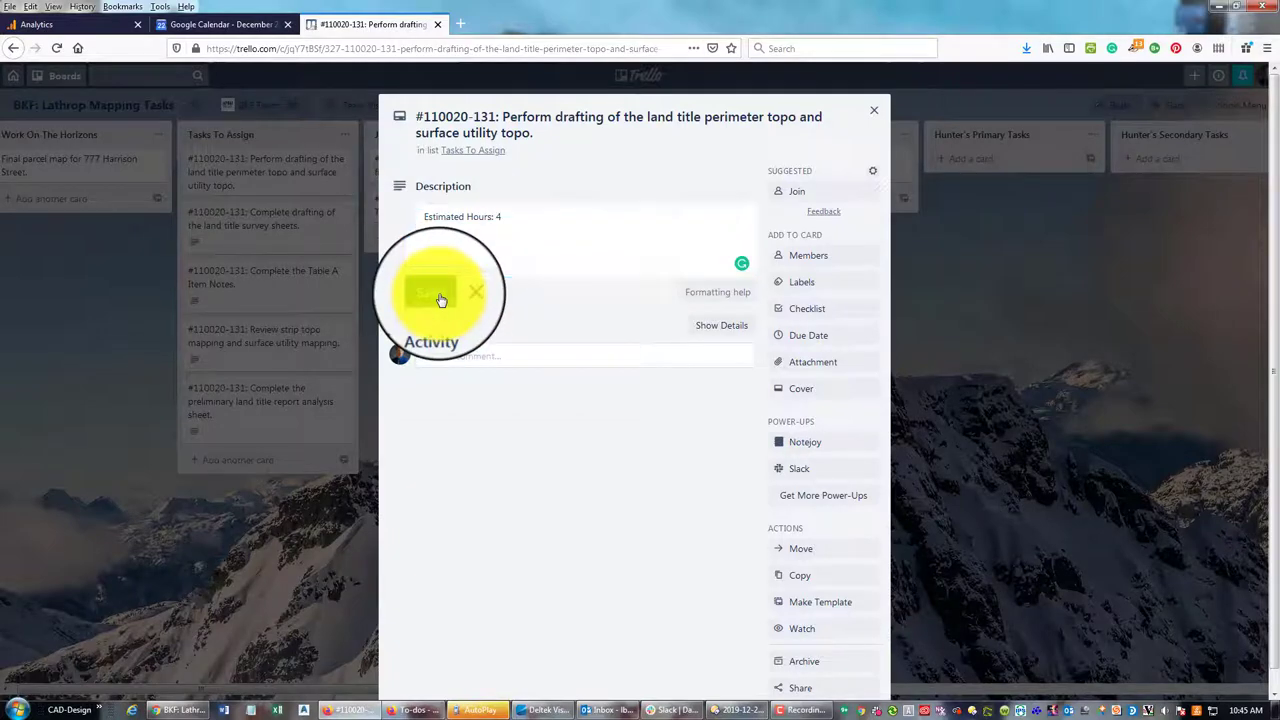
left_click(877, 112)
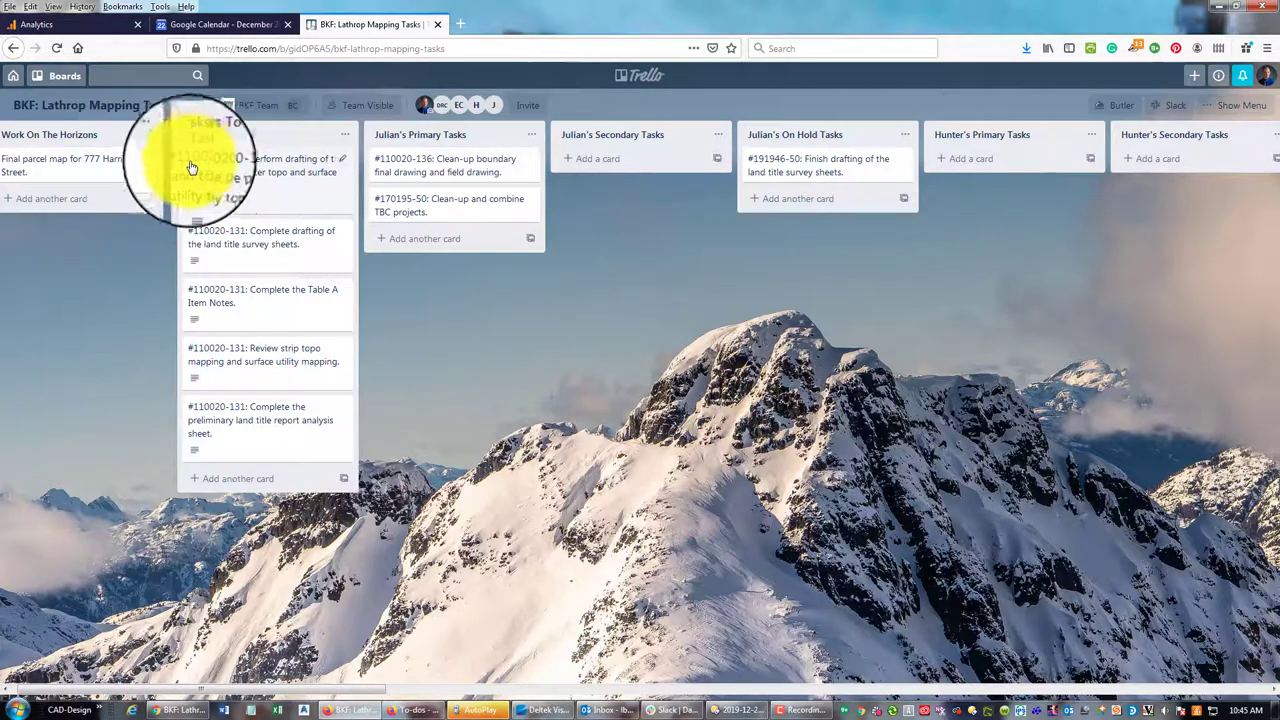
left_click_drag(190, 166, 200, 160)
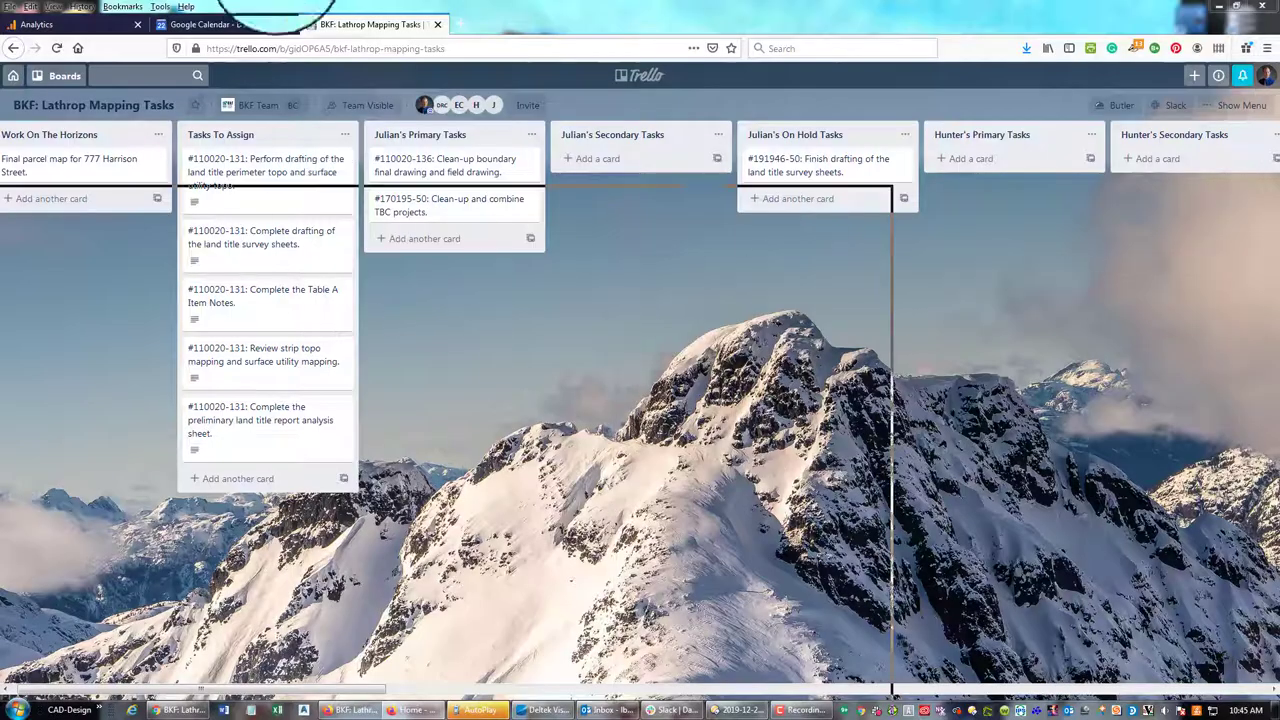
key("alt+Tab")
scroll(722, 381, "down", 2)
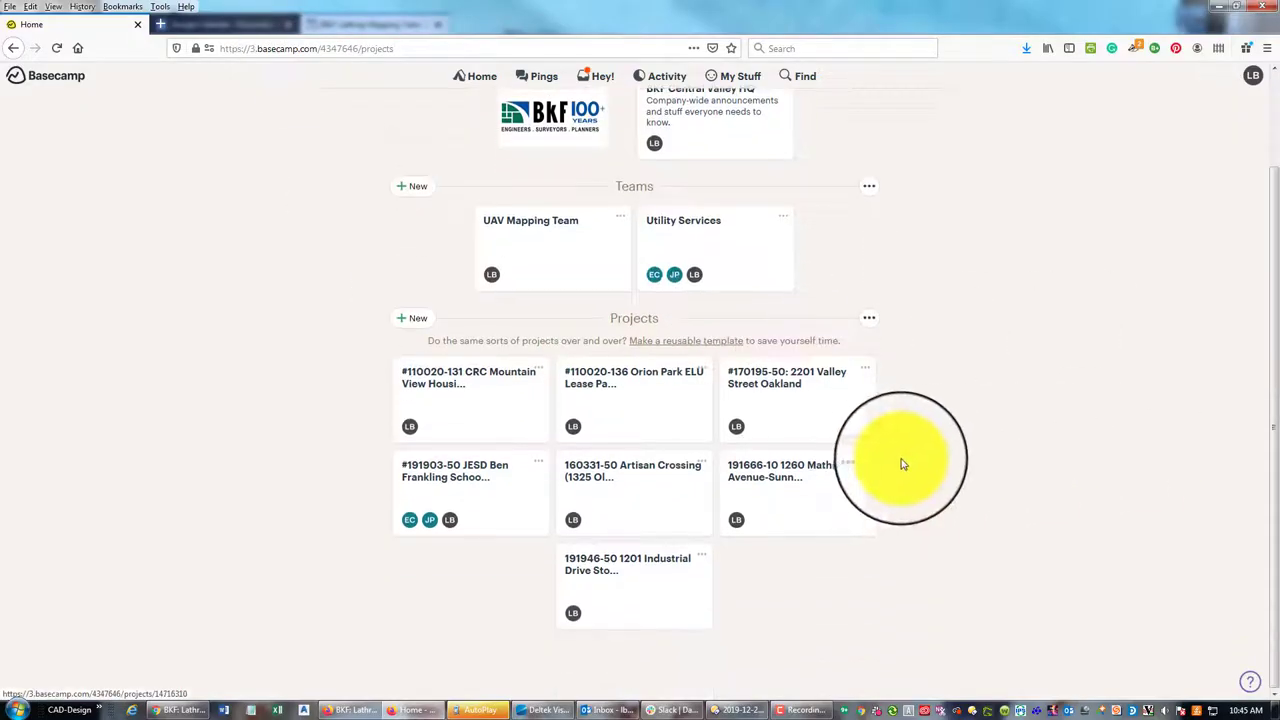
left_click(783, 381)
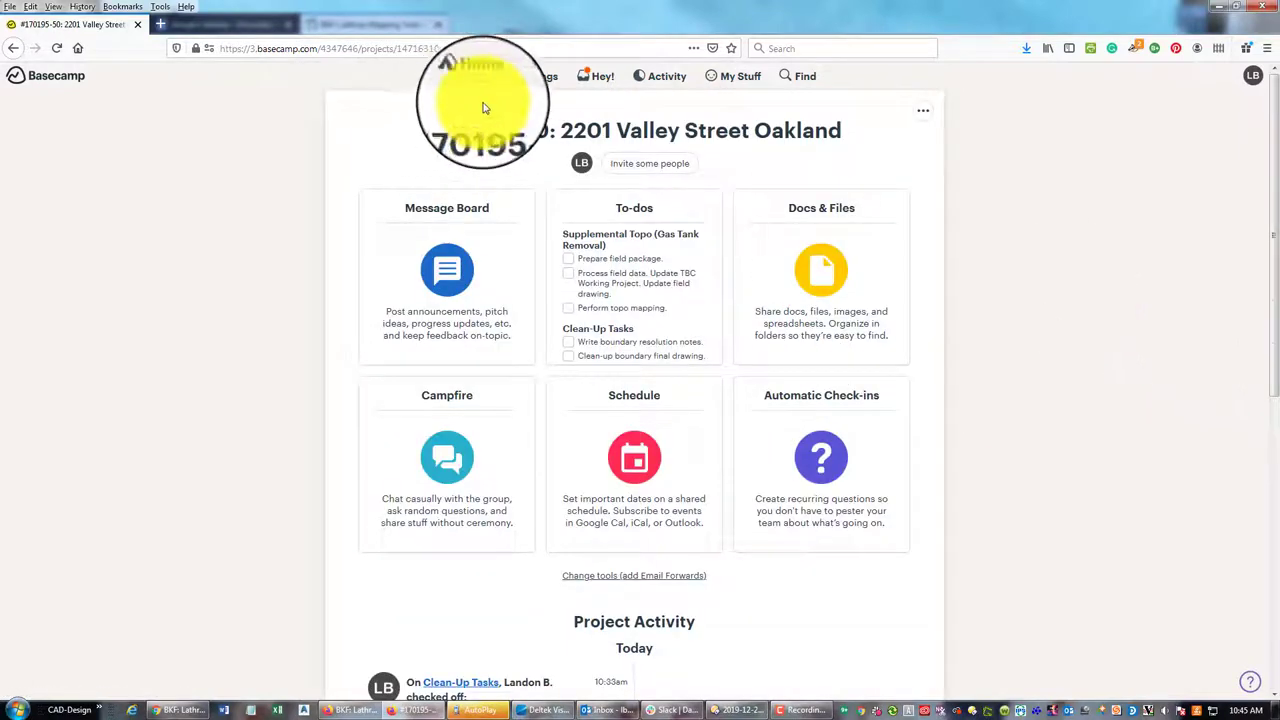
left_click(648, 215)
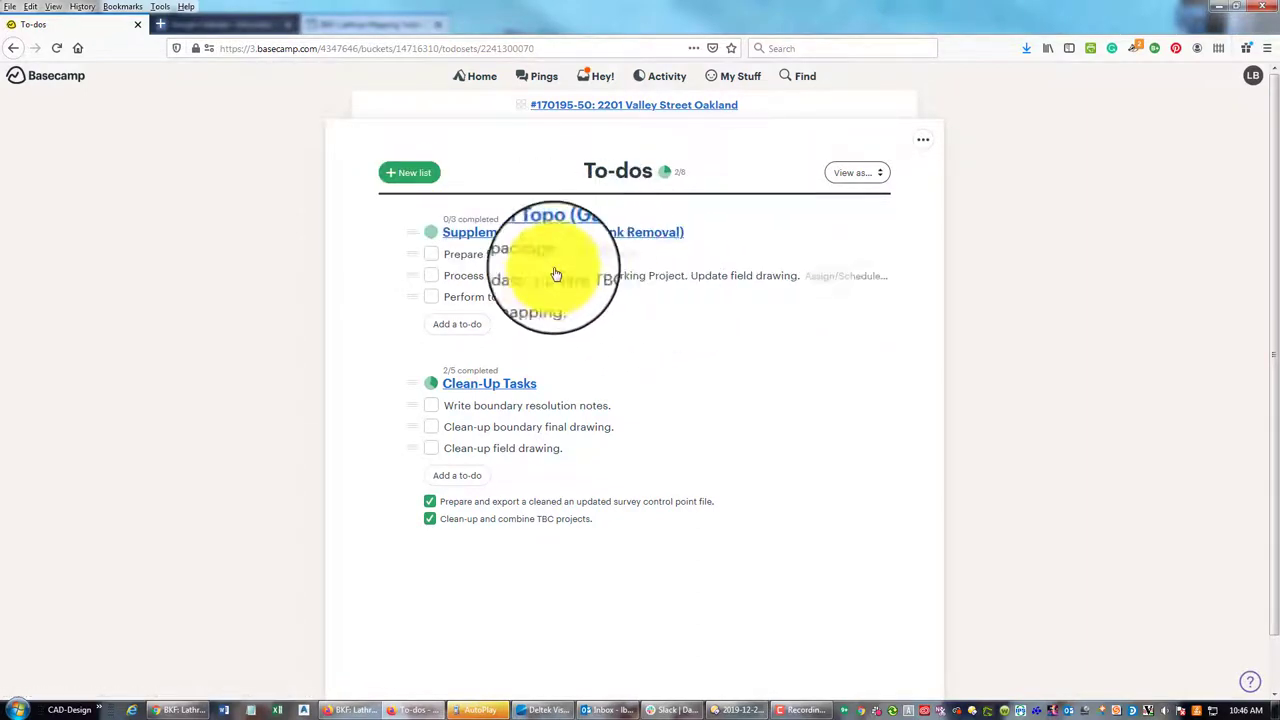
Create In-The-Hopper List, move 'Prepare field package.' into it, and return to Trello
left_click(410, 173)
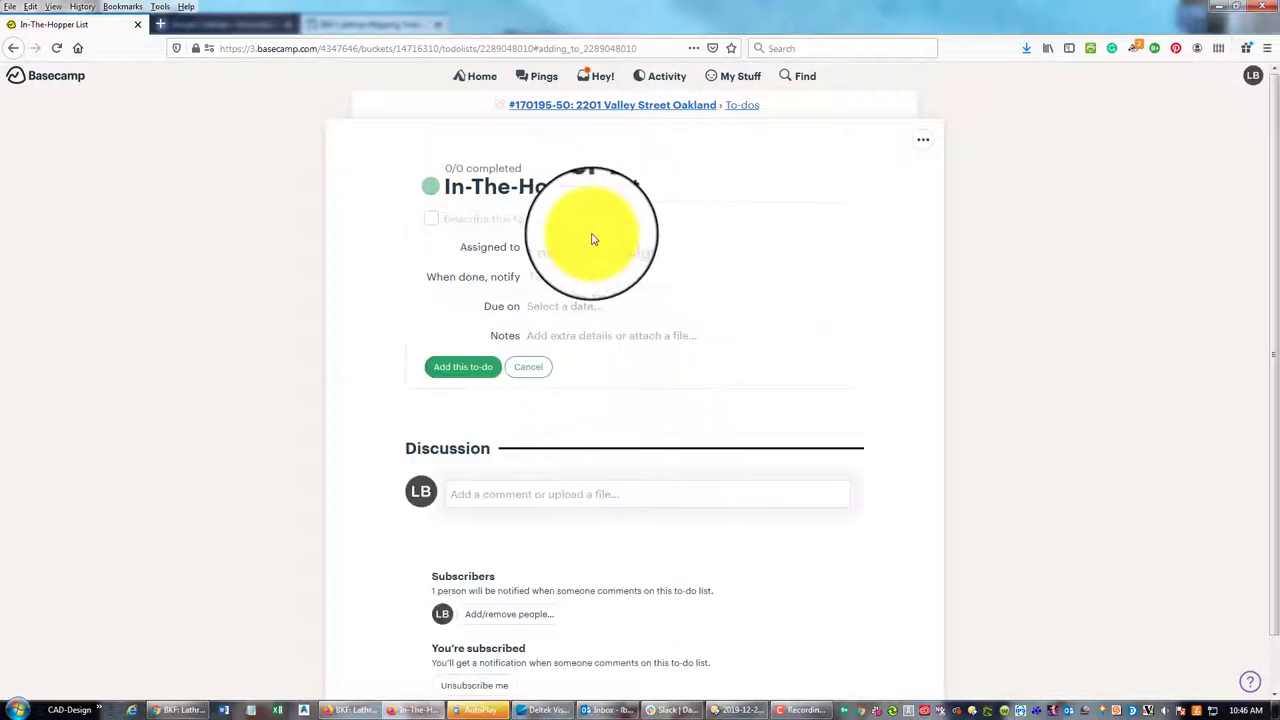
left_click(740, 106)
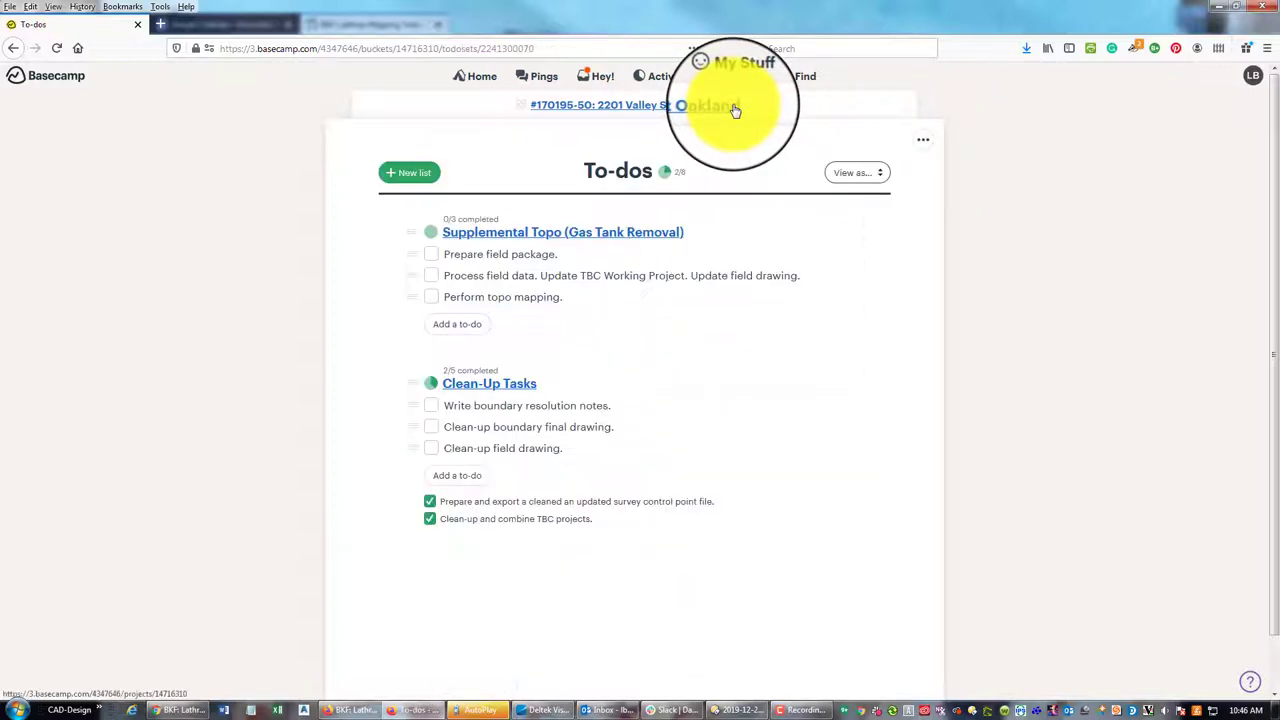
left_click_drag(523, 356, 500, 257)
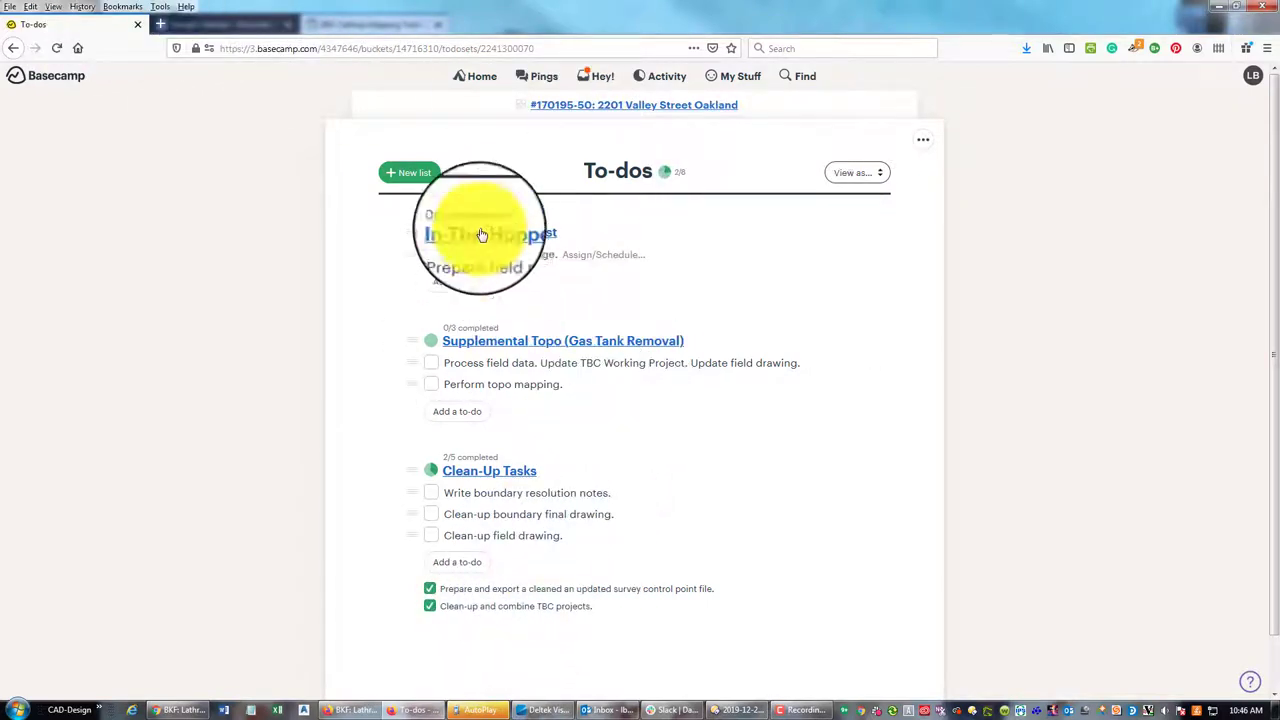
left_click(400, 22)
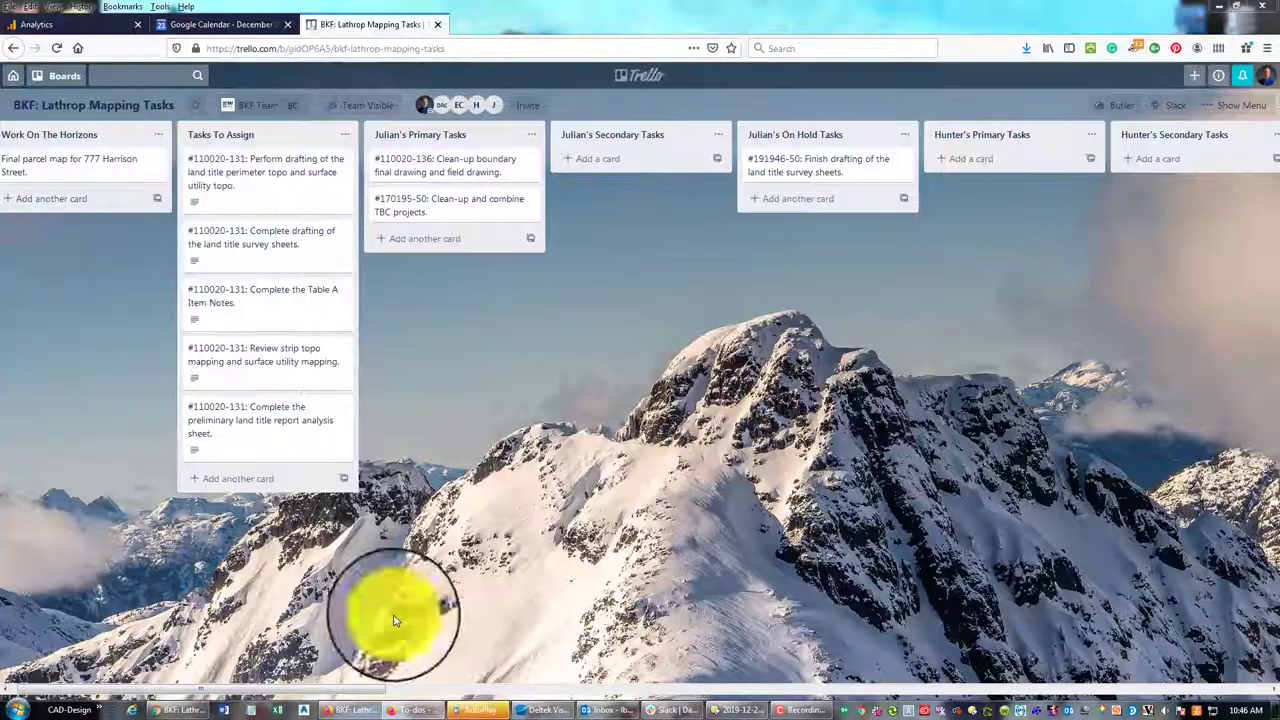
Add the #170195-52 gas tank removal field package card with description 'Estimated Hours: 2'
left_click(220, 481)
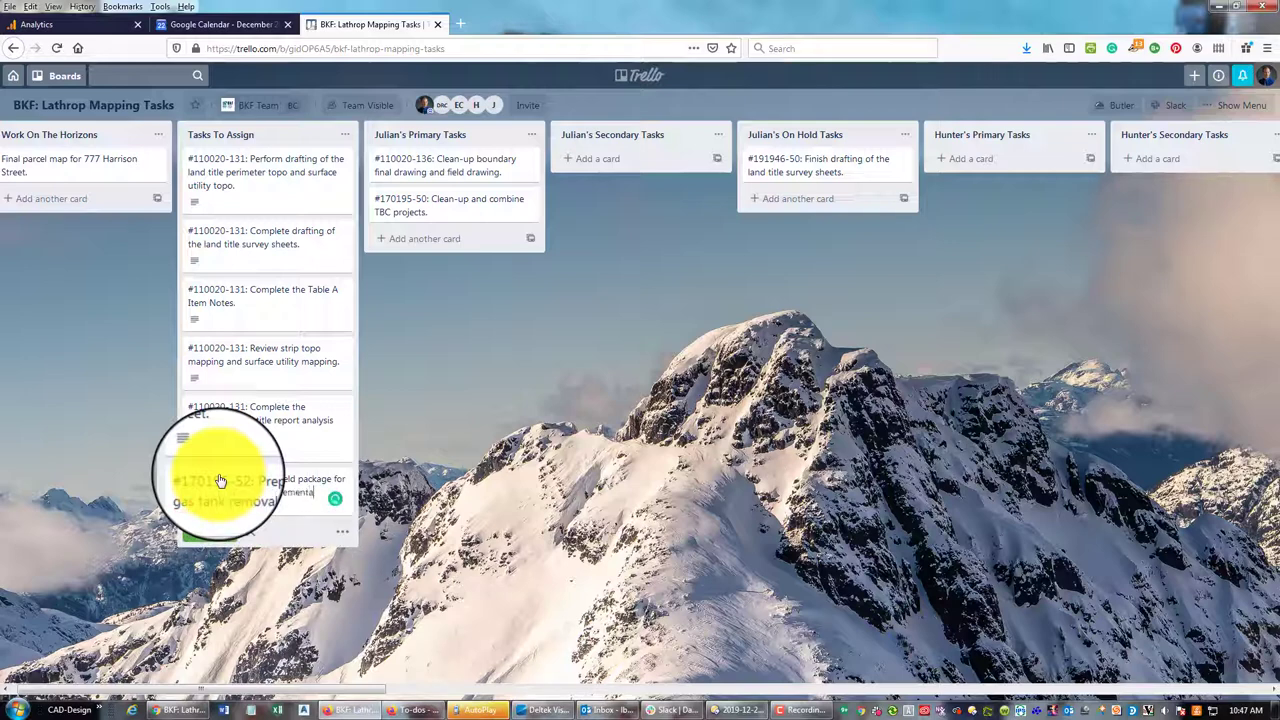
type(".")
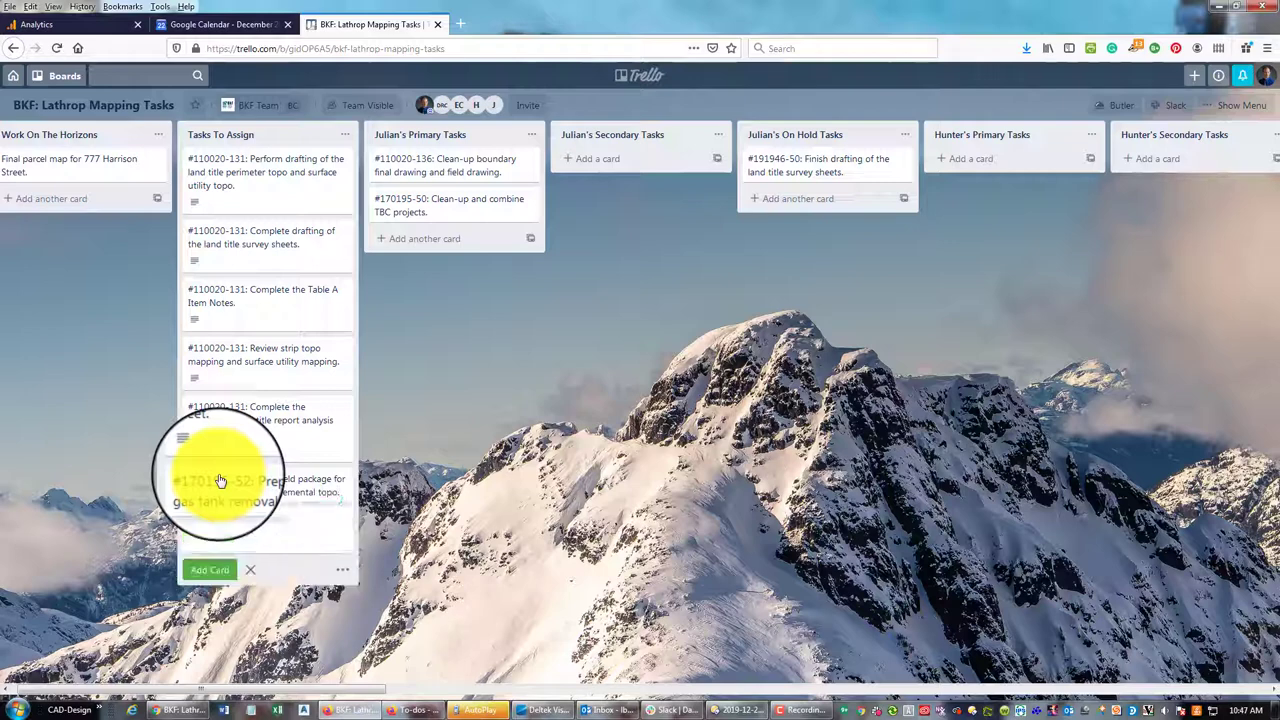
left_click(220, 481)
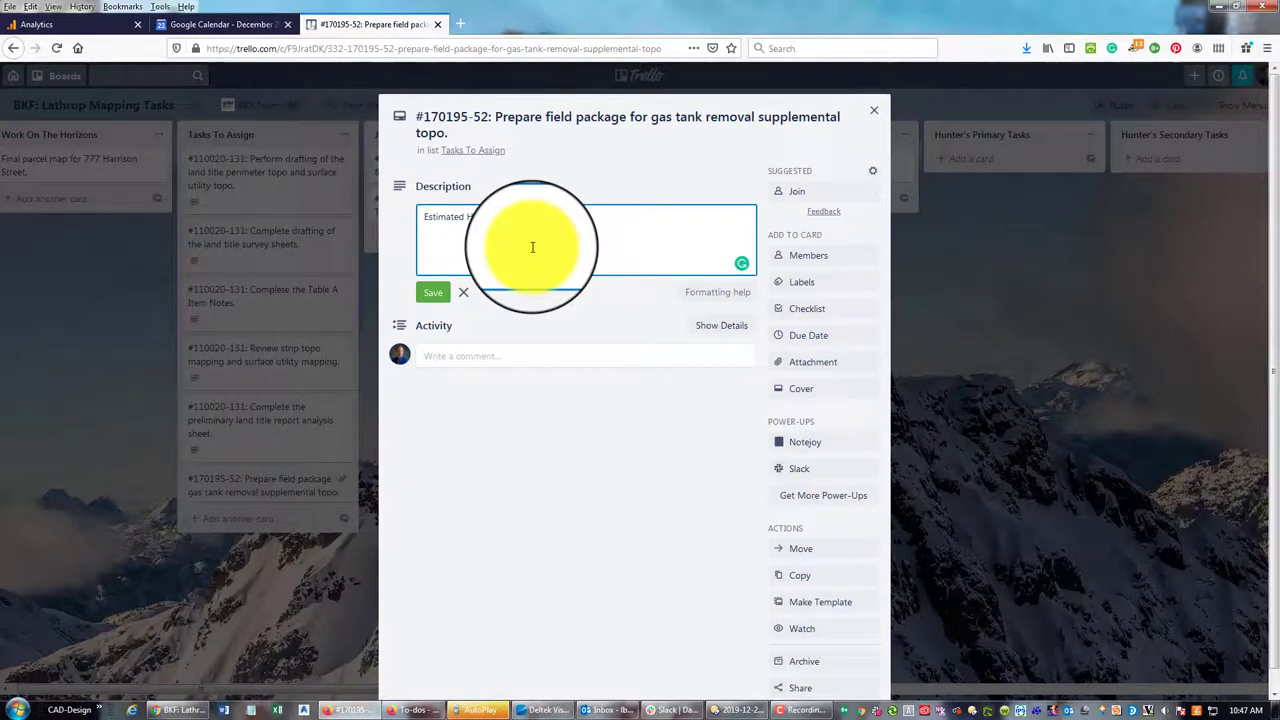
left_click(440, 293)
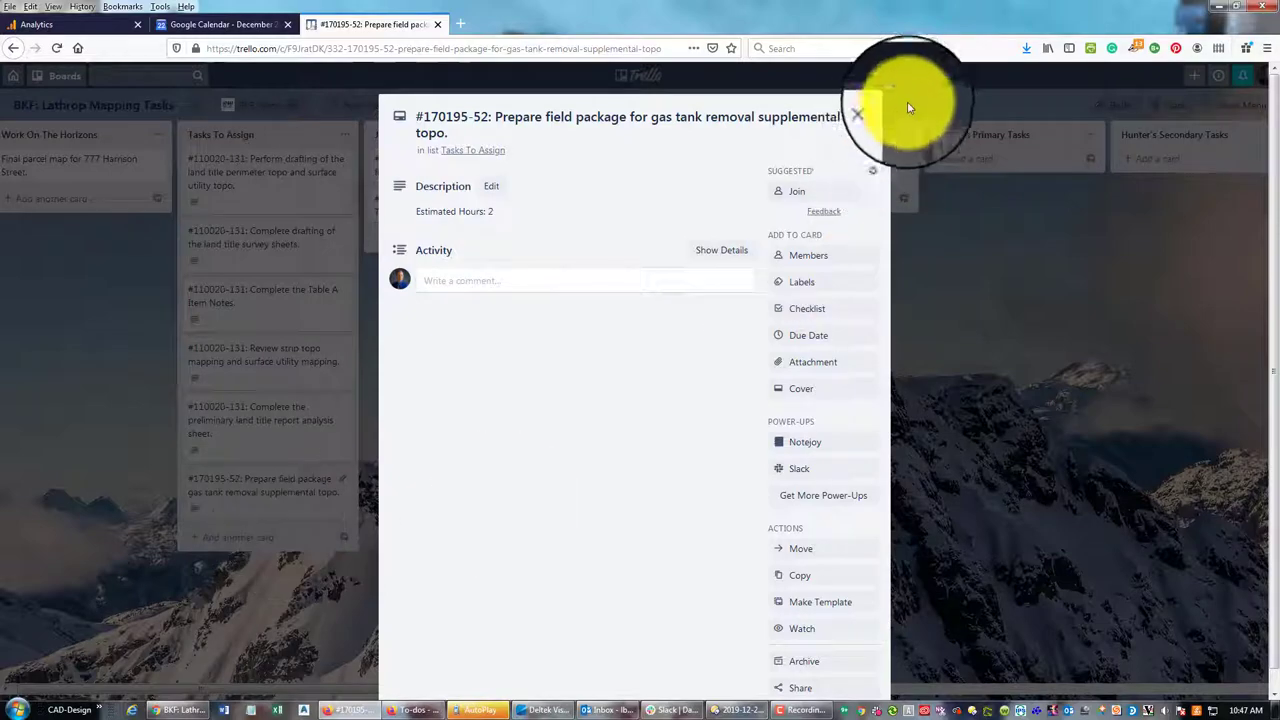
left_click(876, 112)
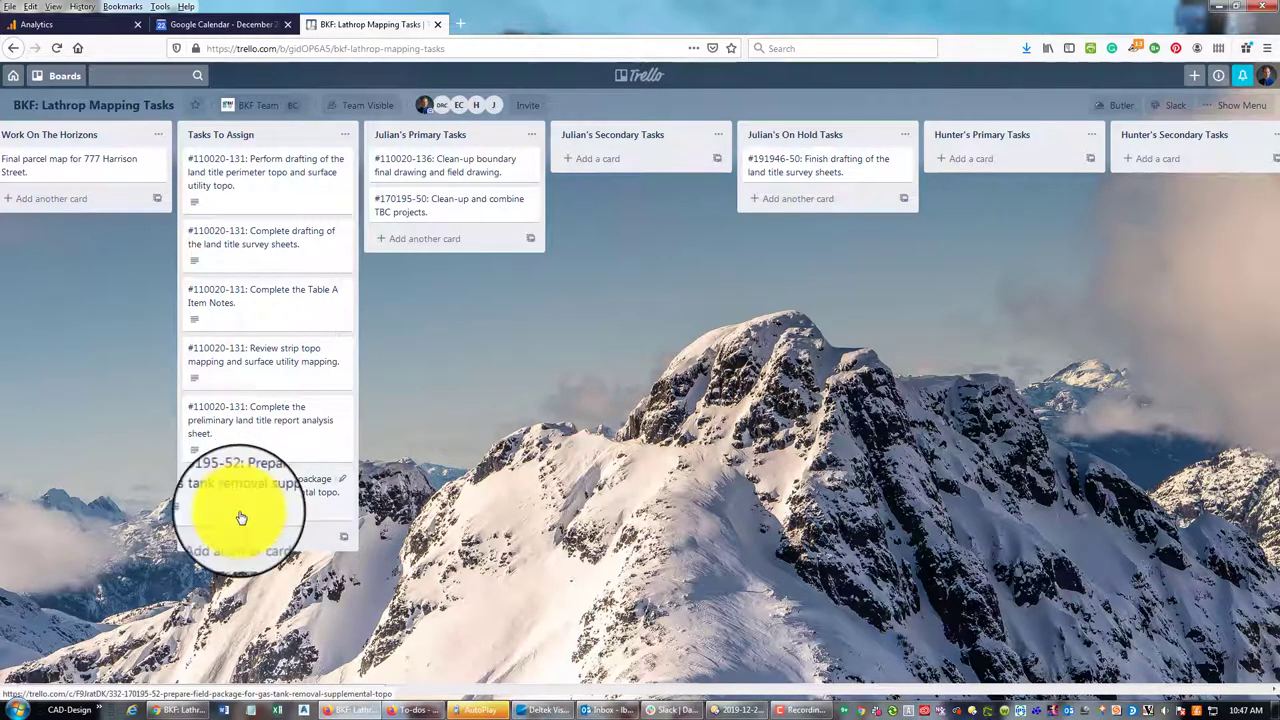
Move the field package card to Julian's Primary Tasks and the TBC projects card to Completed Tasks
left_click_drag(251, 529, 423, 194)
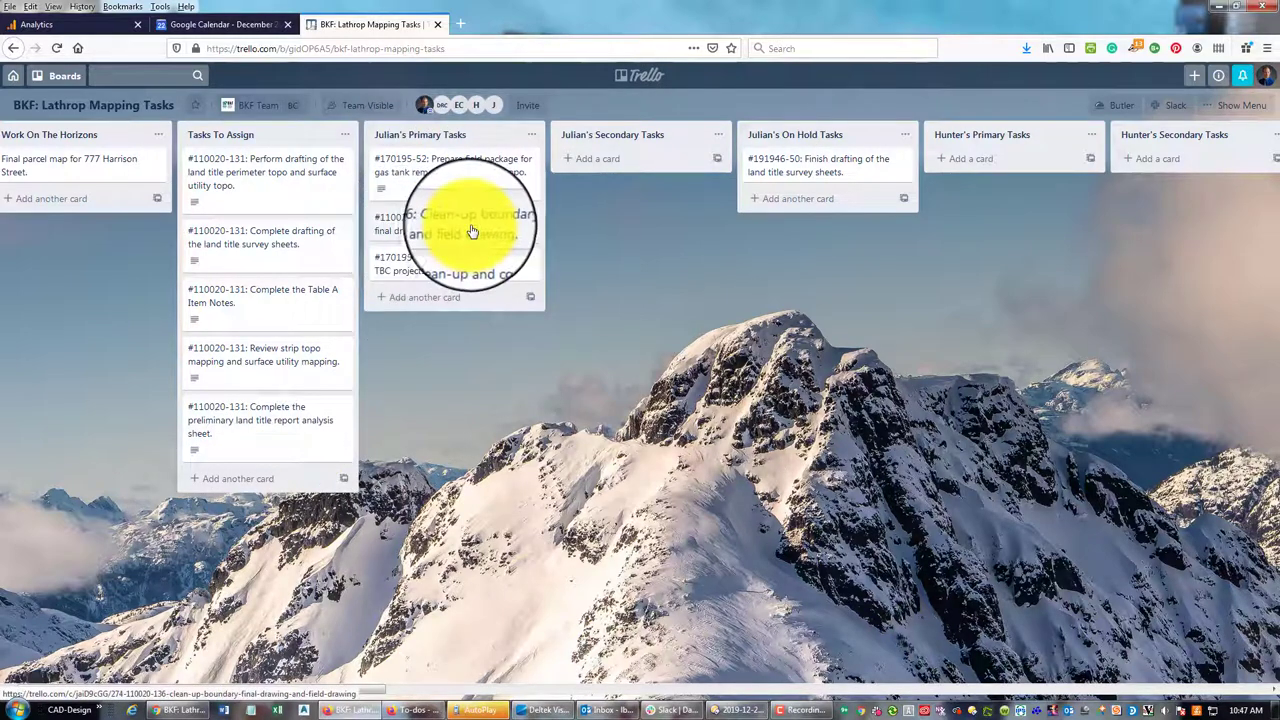
mouse_move(457, 228)
left_mouse_down()
mouse_move(414, 229)
mouse_move(663, 186)
mouse_move(423, 229)
left_mouse_up()
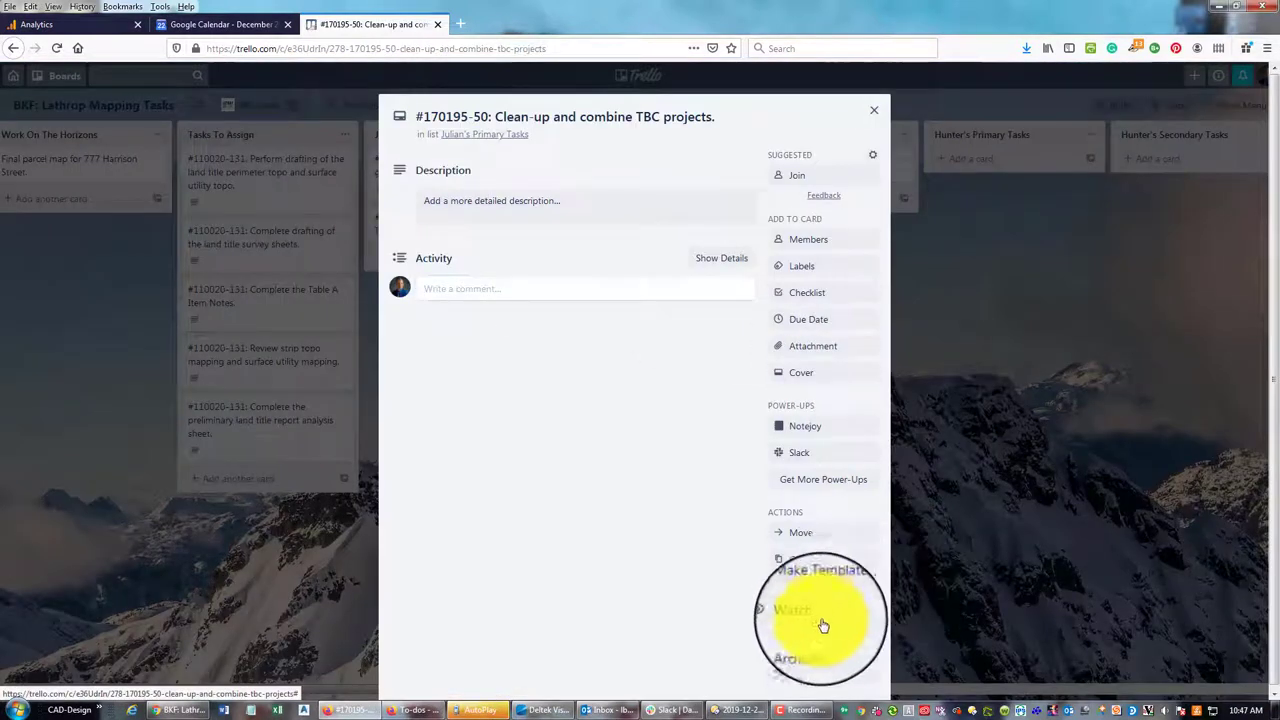
left_click(806, 533)
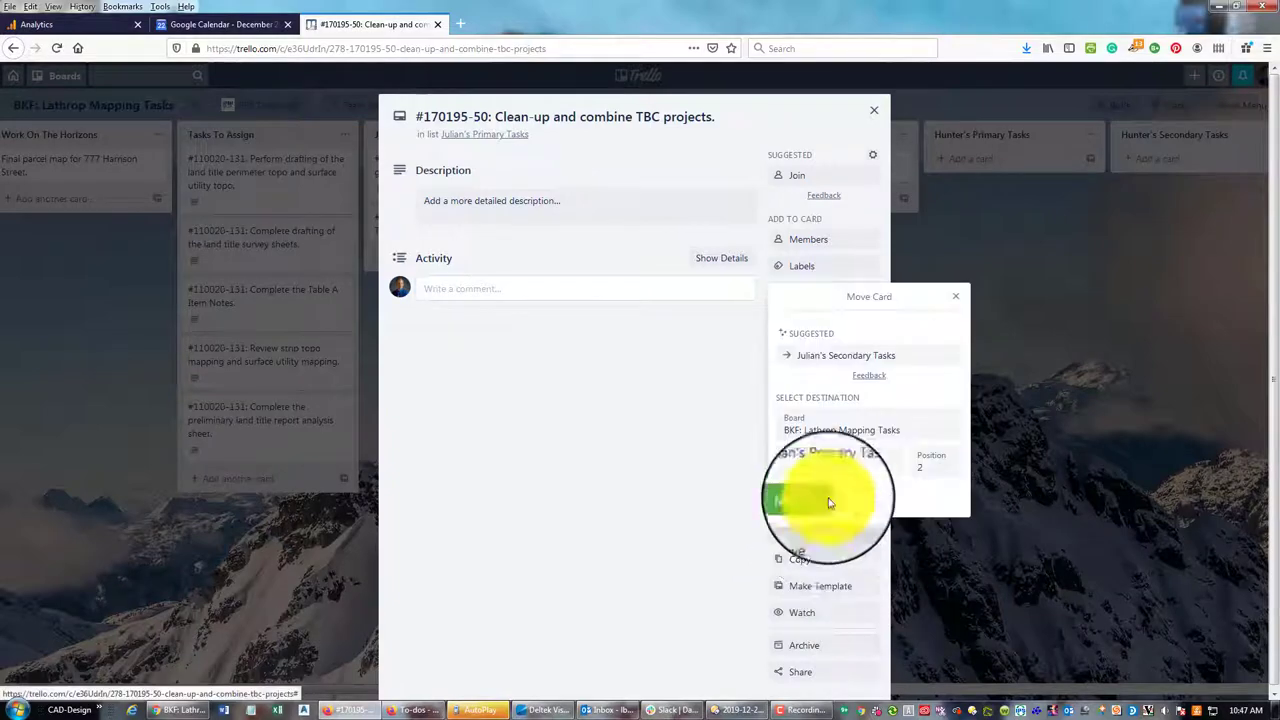
left_click(820, 479)
left_click(823, 432)
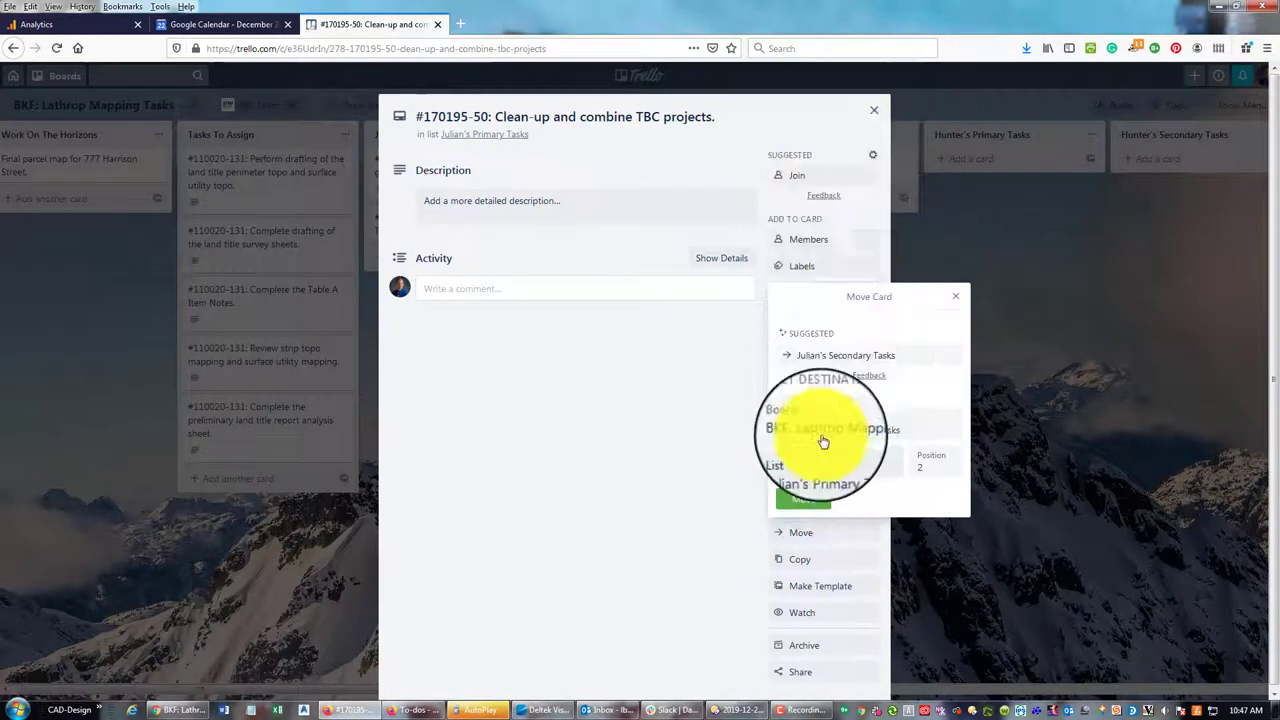
left_click(809, 514)
left_click(874, 110)
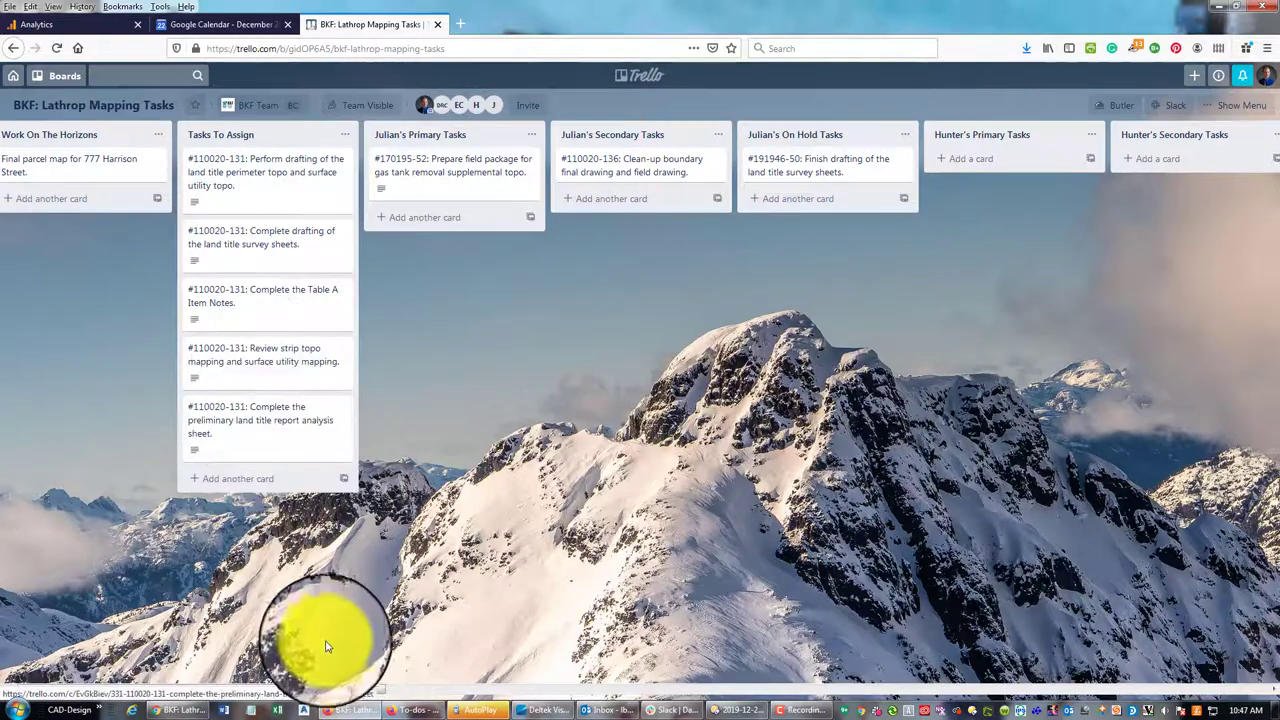
Move the preliminary land title report card to Matt's Primary Tasks
left_click_drag(421, 695, 215, 695)
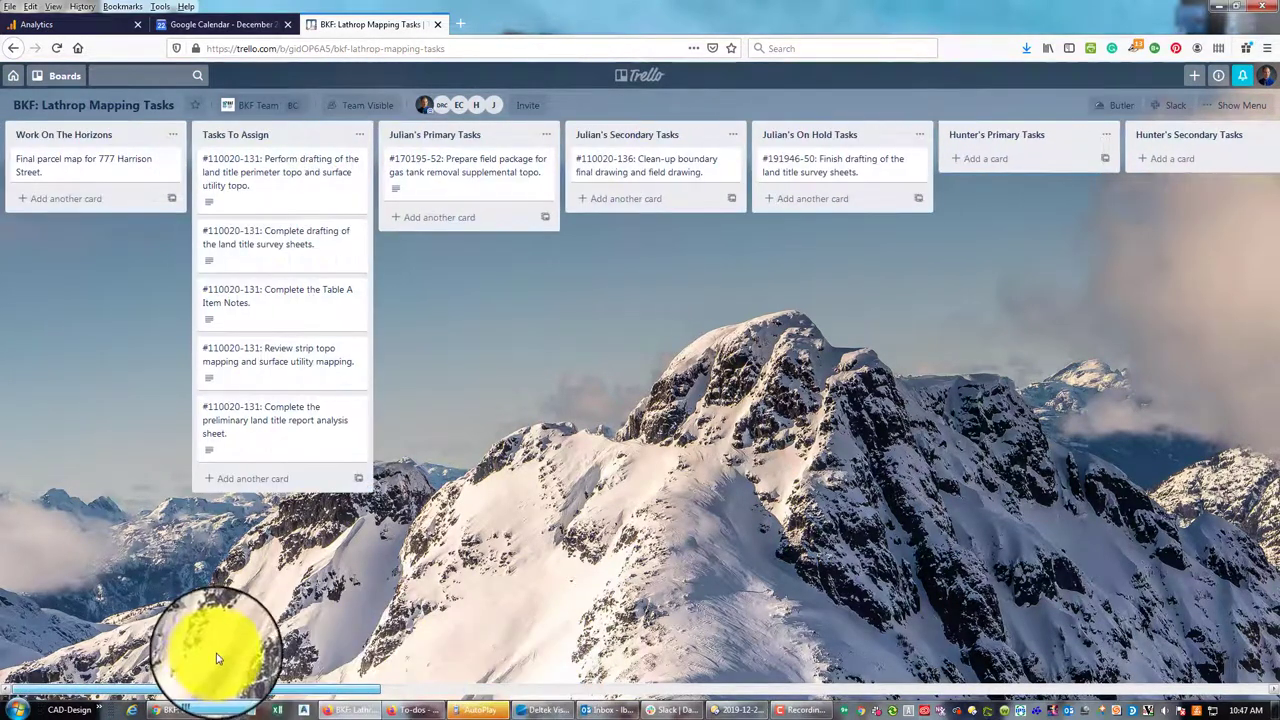
left_click(307, 427)
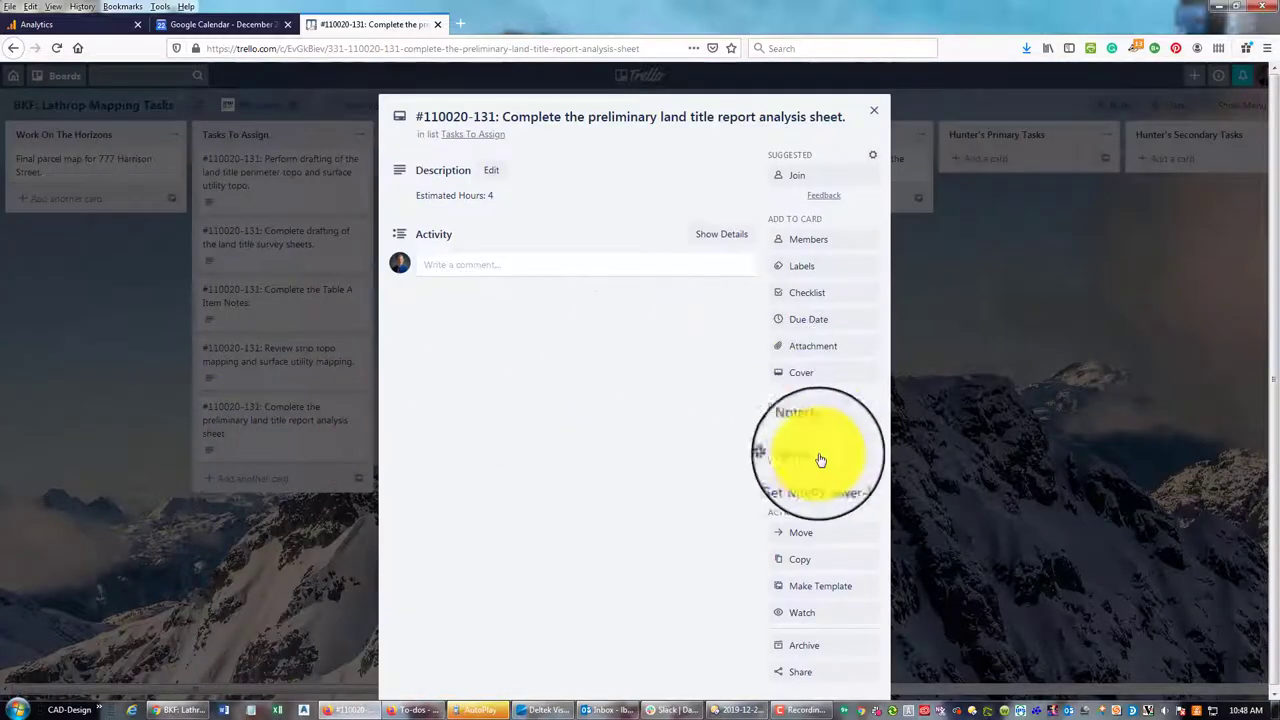
left_click(813, 540)
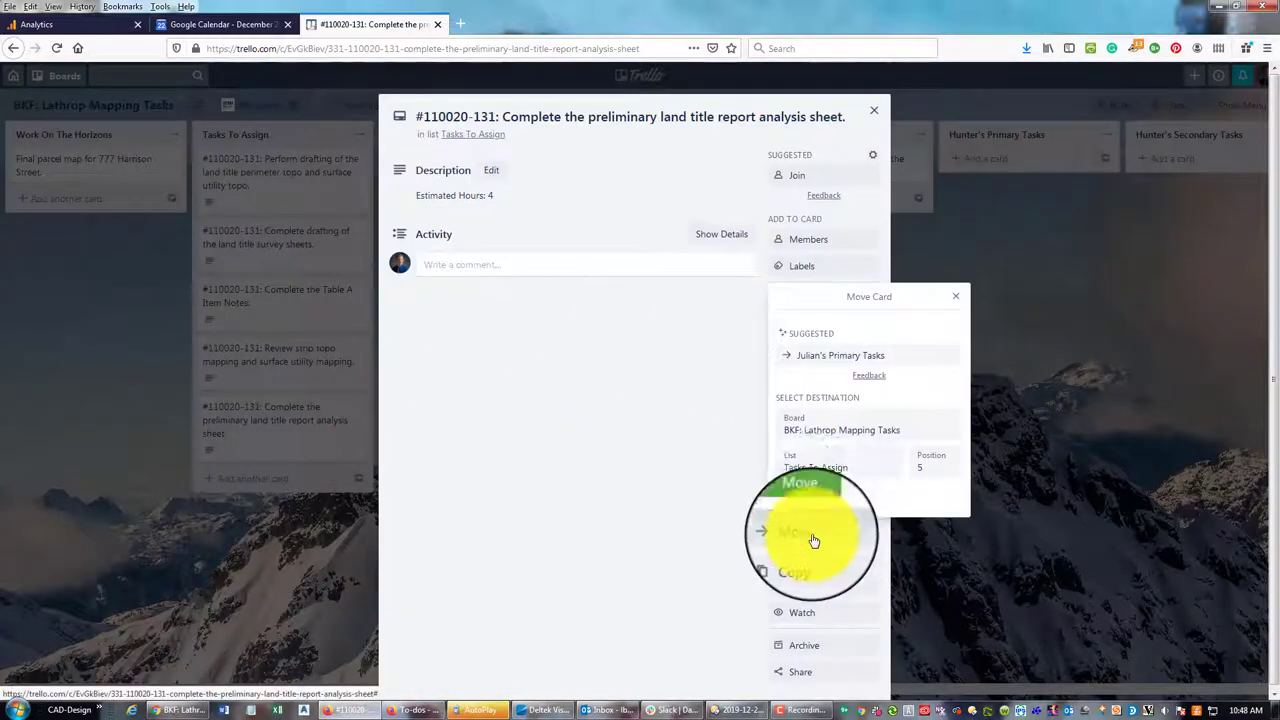
left_click(828, 458)
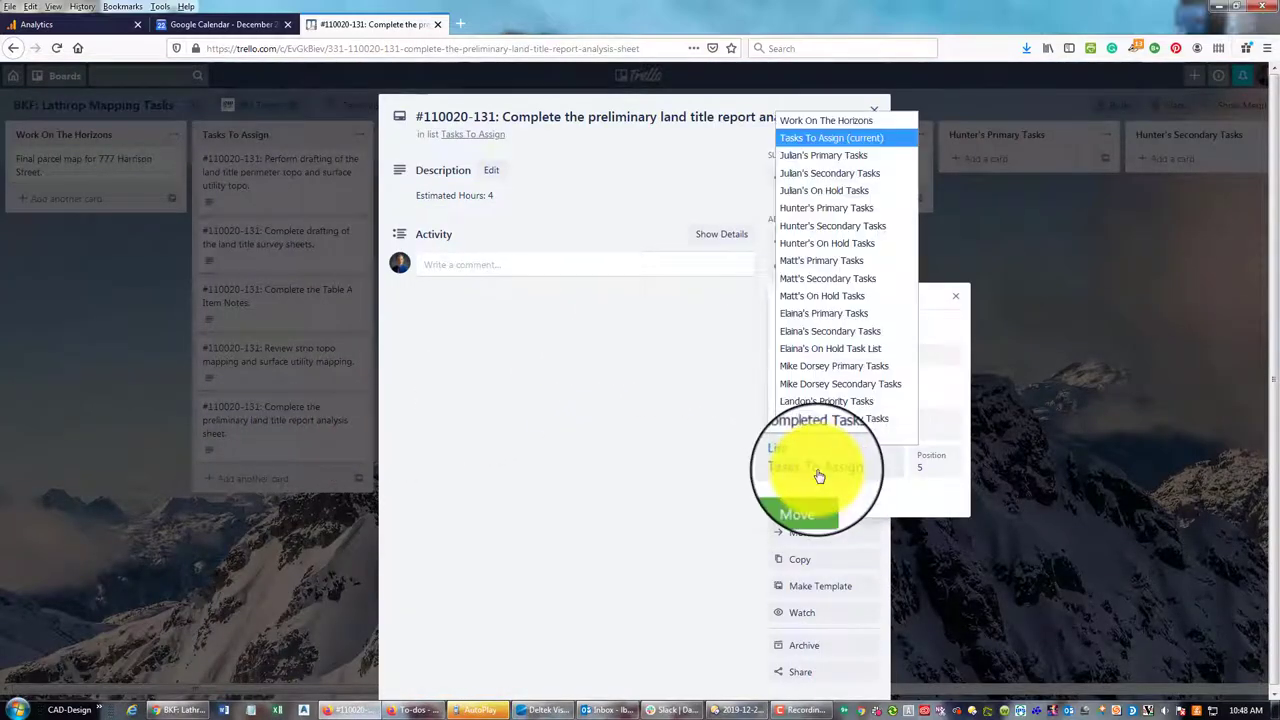
left_click(822, 262)
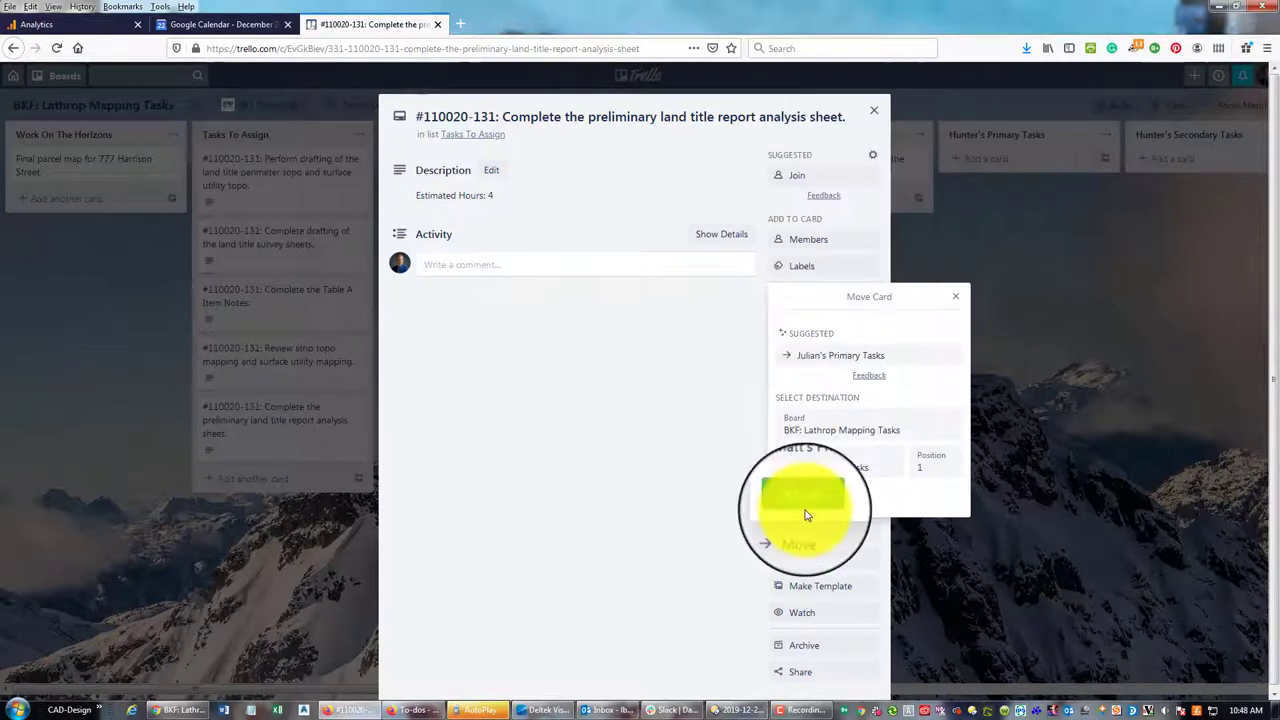
left_click(806, 505)
left_click(874, 111)
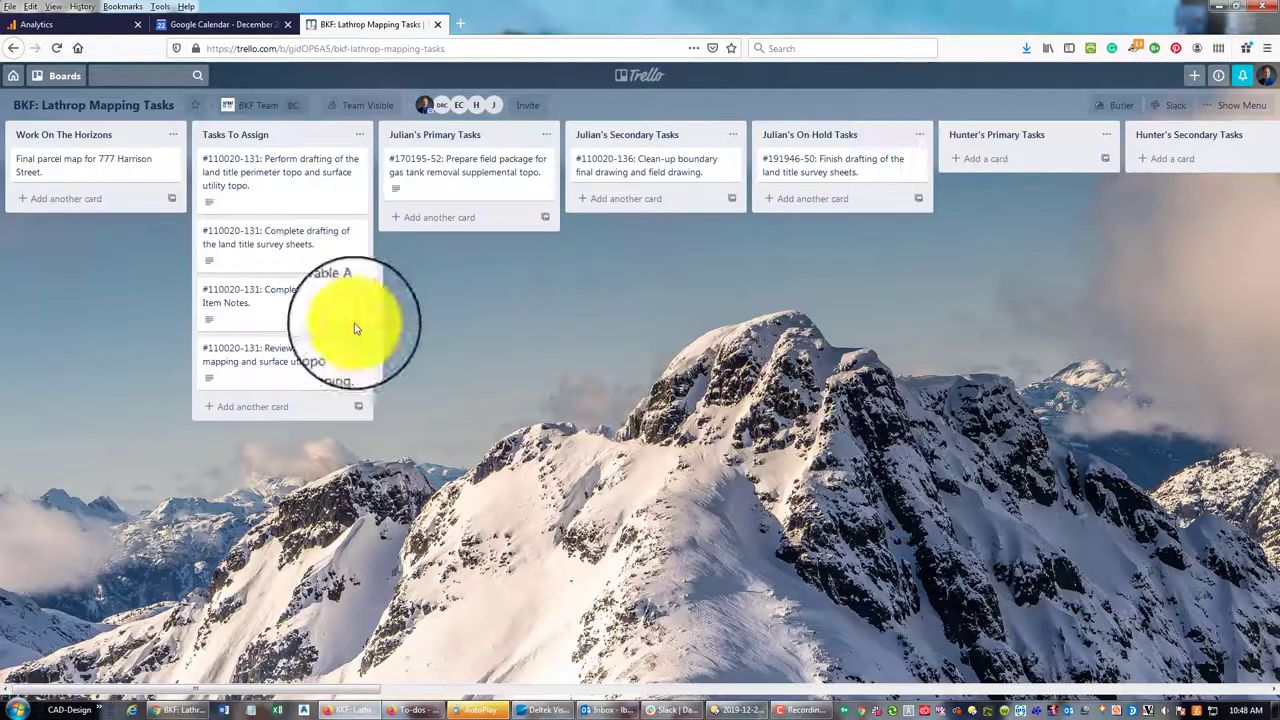
Move the strip topo mapping review card to Julian's Primary Tasks
left_click(272, 362)
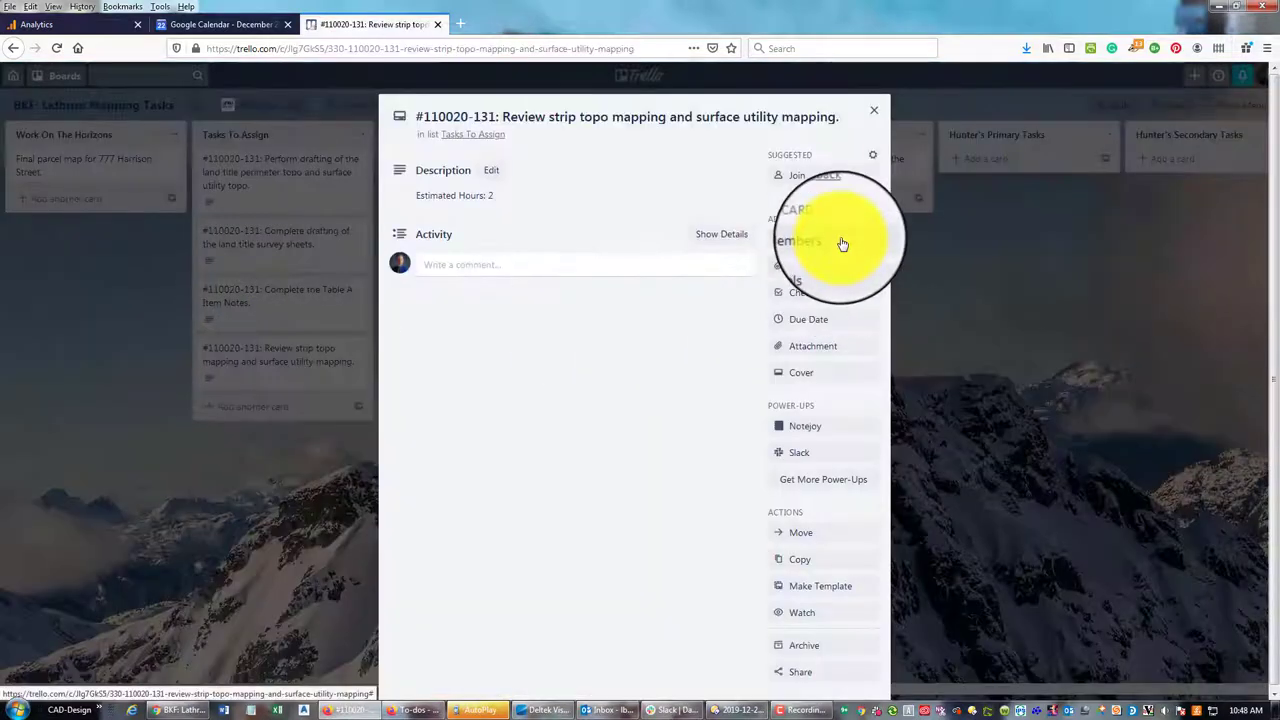
left_click(806, 537)
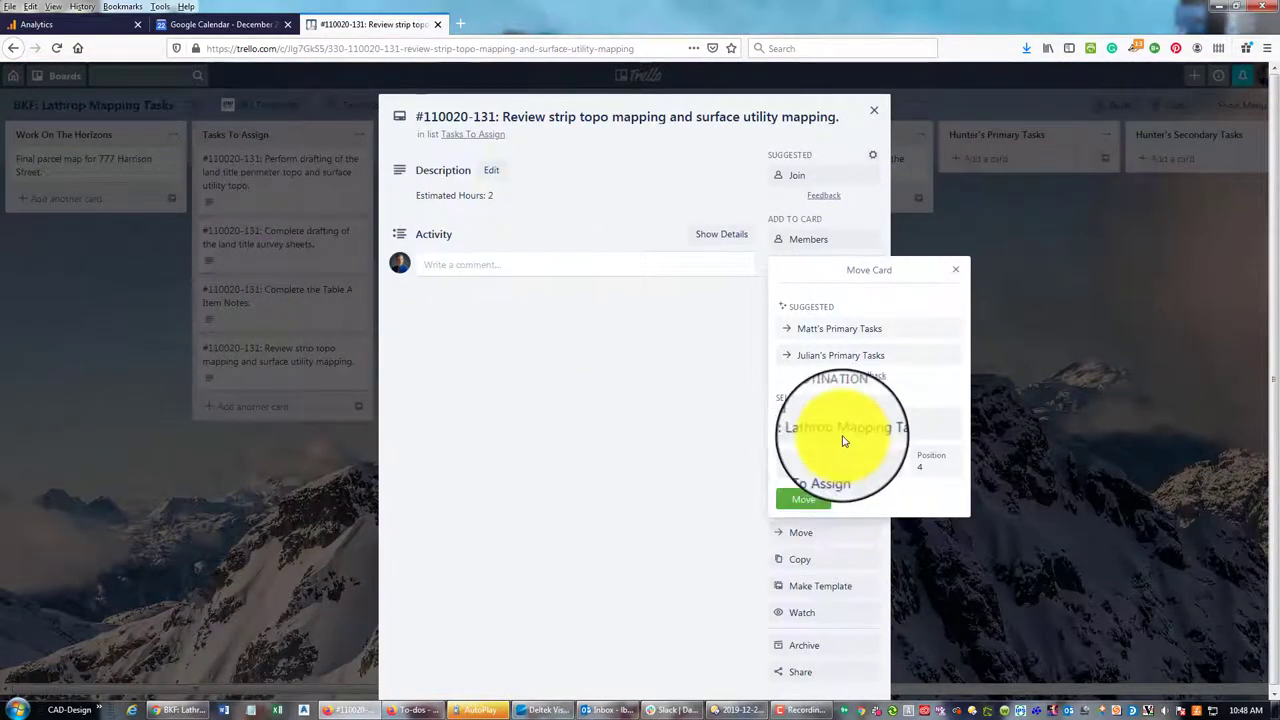
left_click(834, 468)
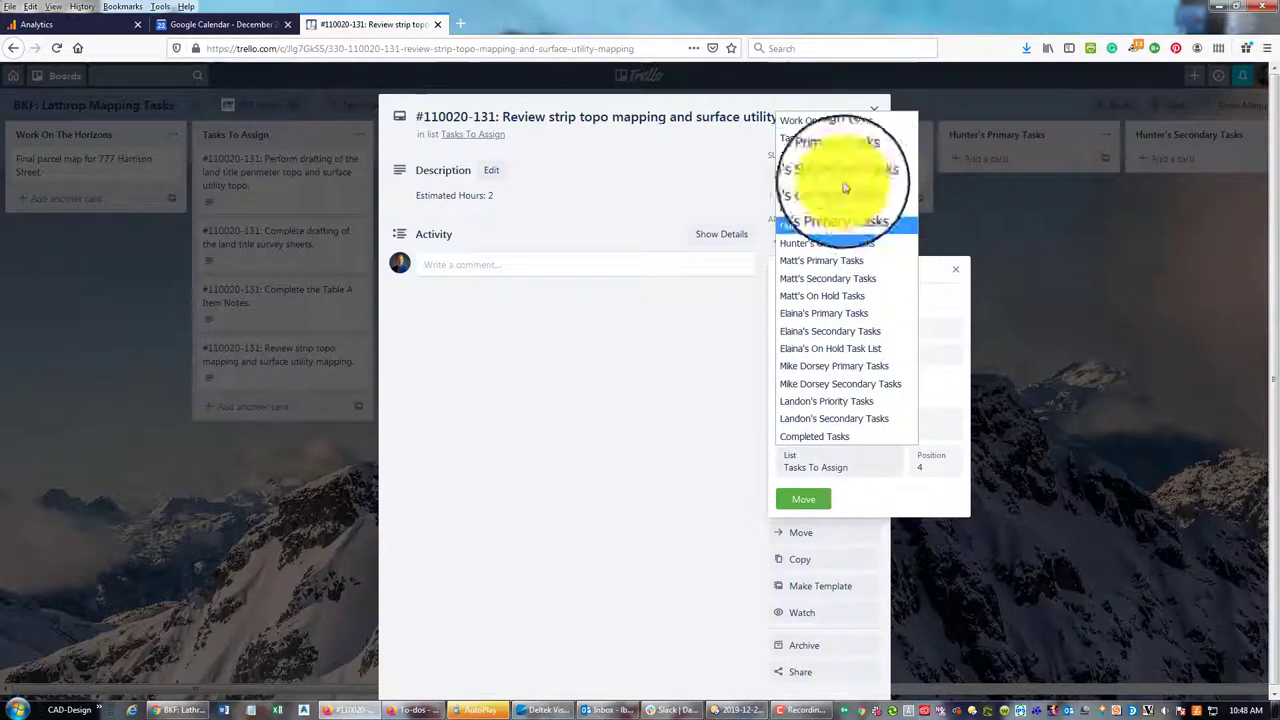
left_click(834, 275)
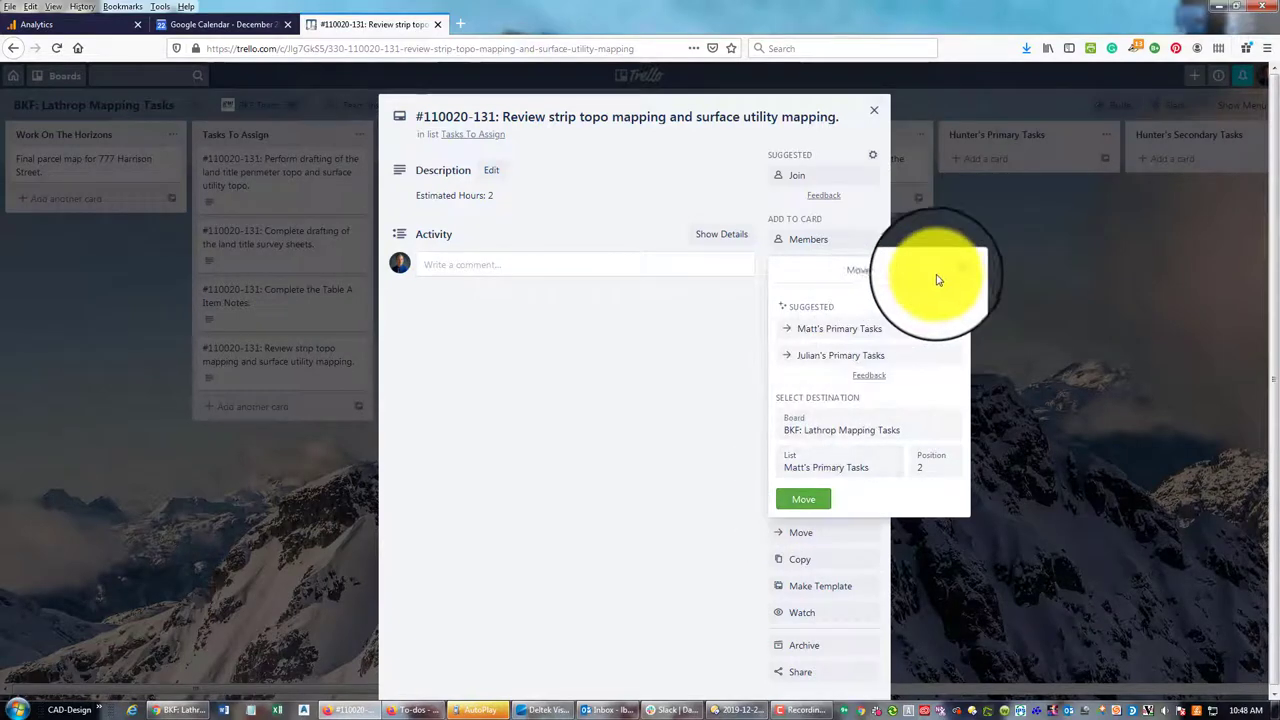
left_click(850, 467)
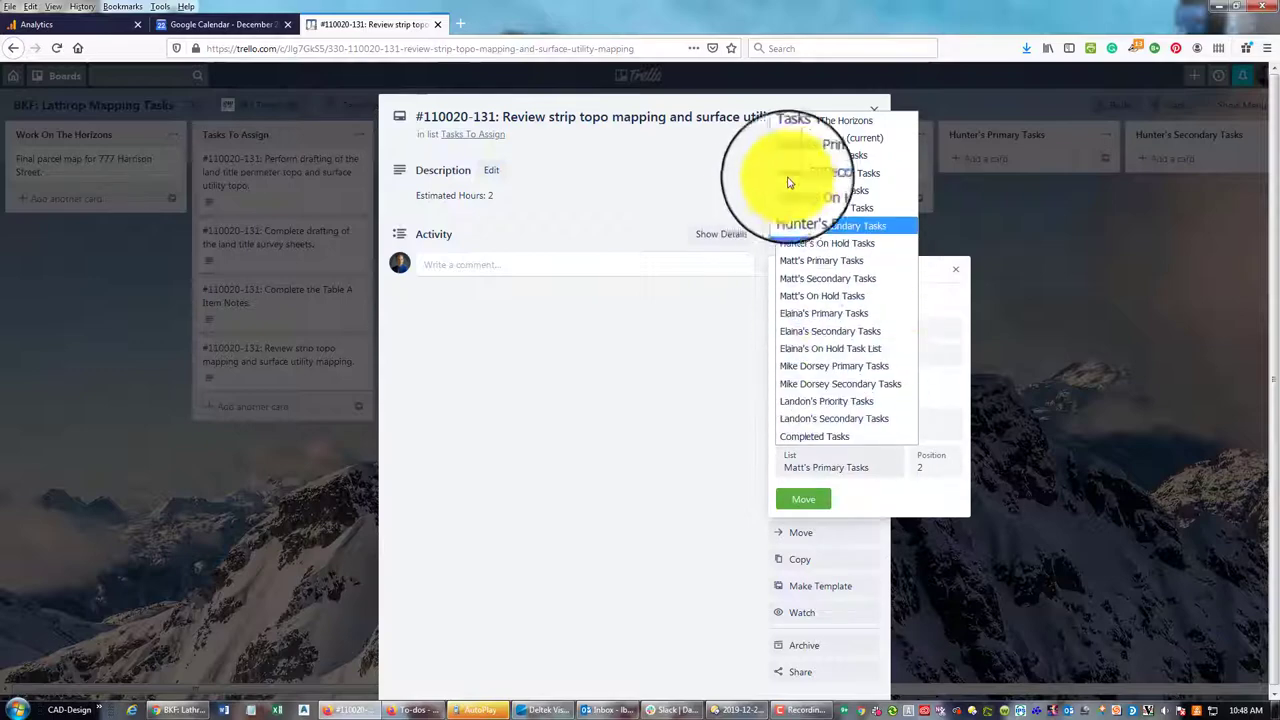
left_click(820, 156)
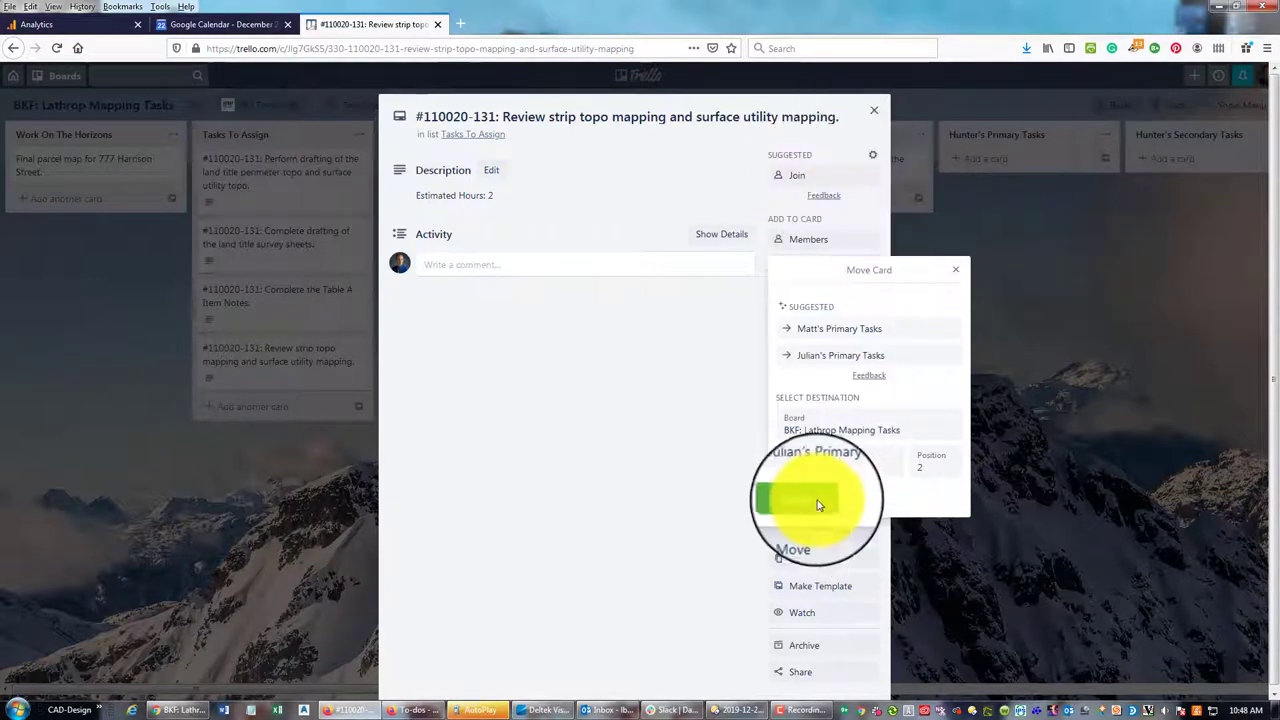
left_click(803, 499)
left_click(876, 109)
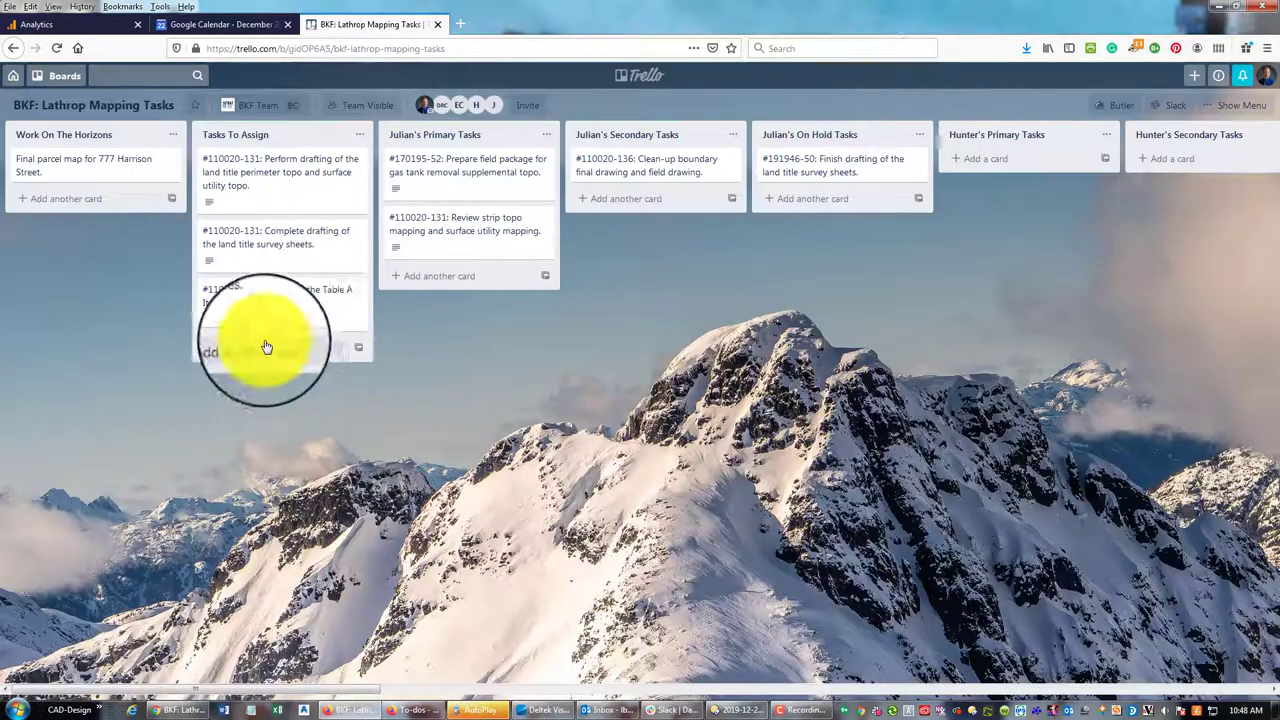
Move the Table A Item Notes card to Matt's Primary Tasks
left_click(297, 317)
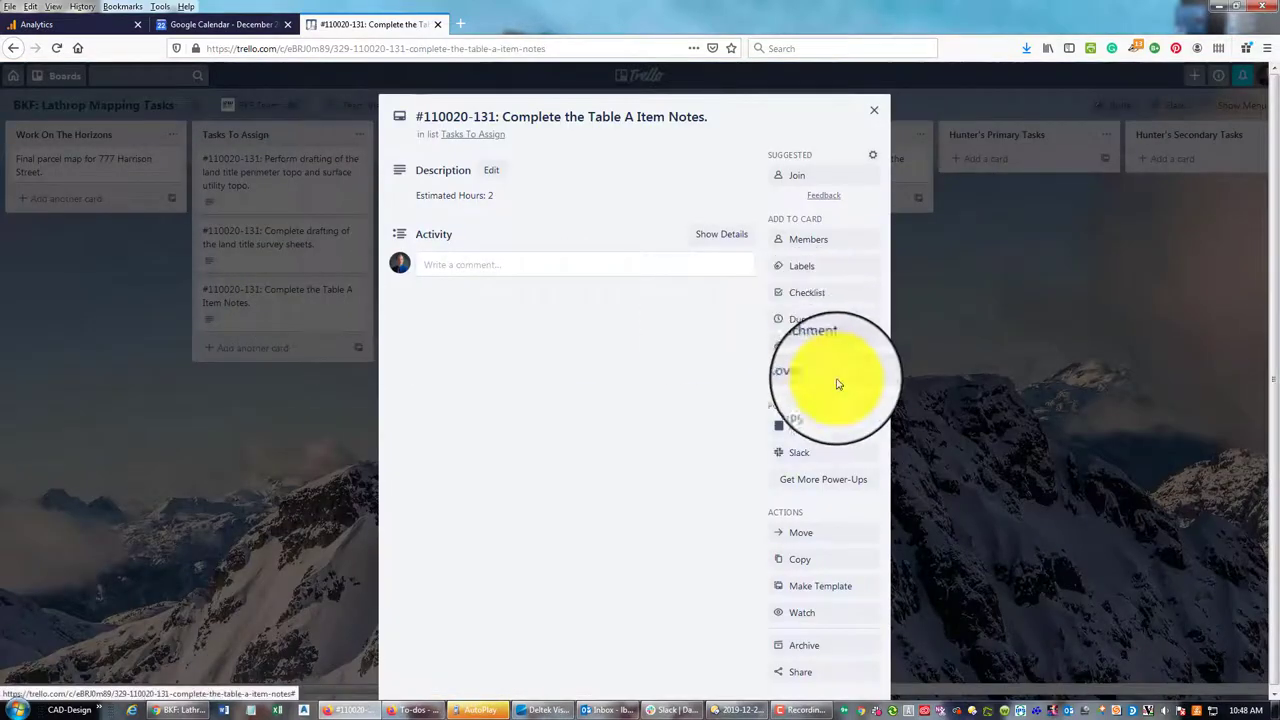
left_click(805, 533)
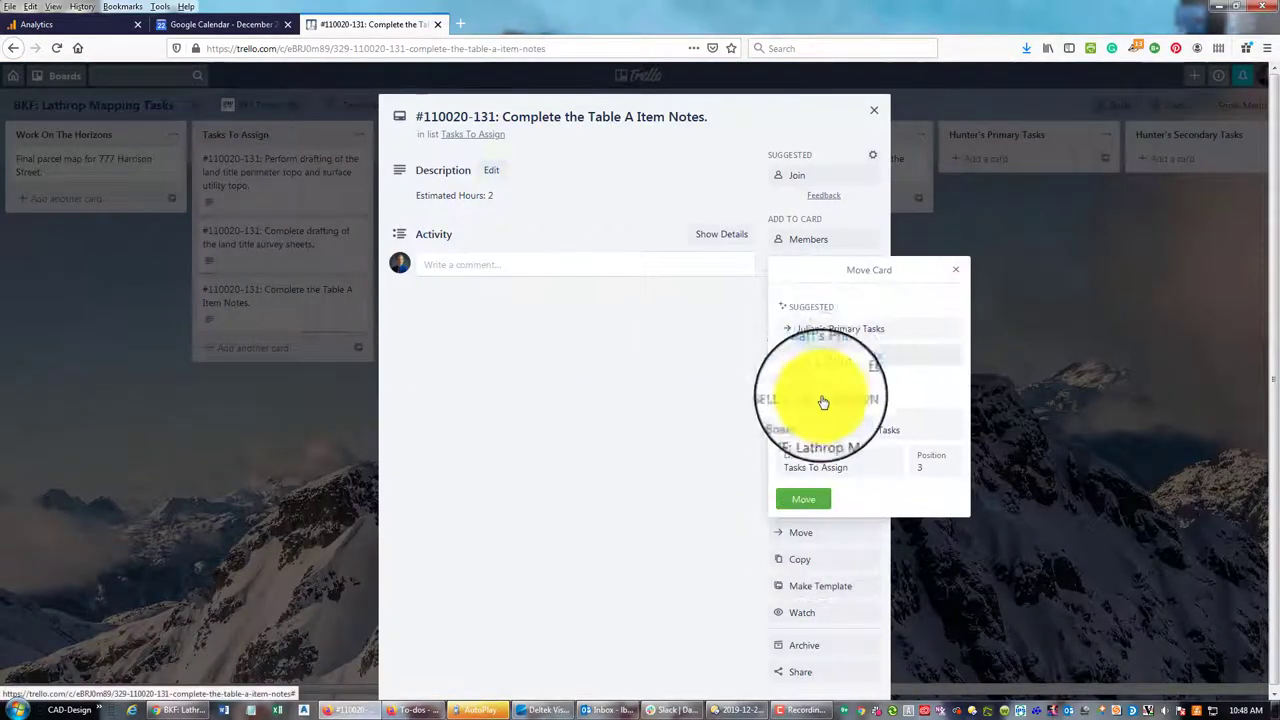
left_click(836, 356)
left_click(800, 522)
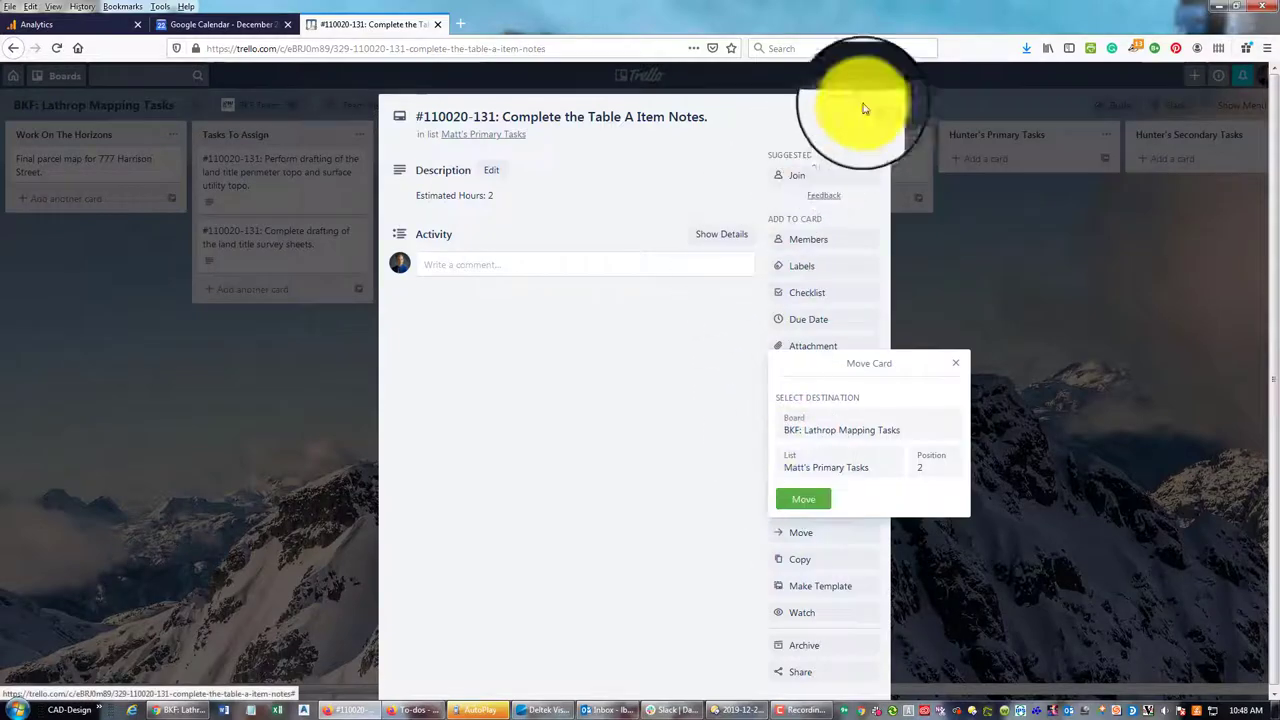
left_click(787, 500)
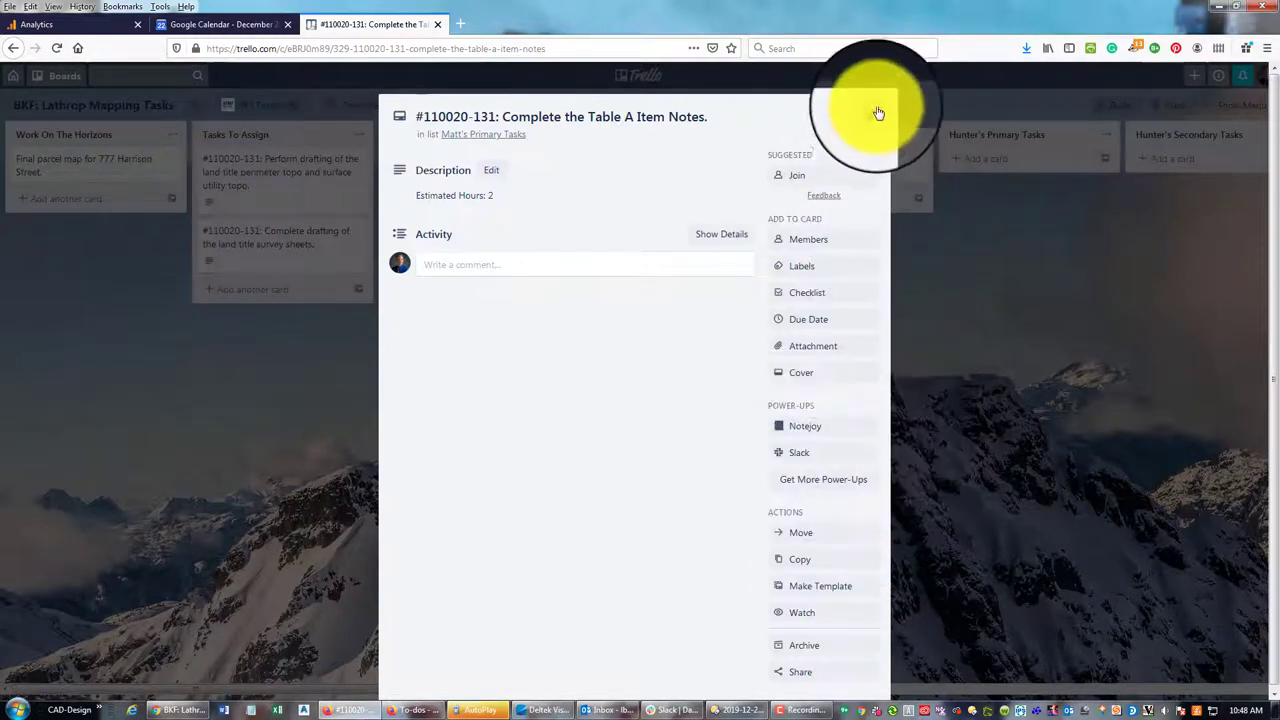
left_click(874, 110)
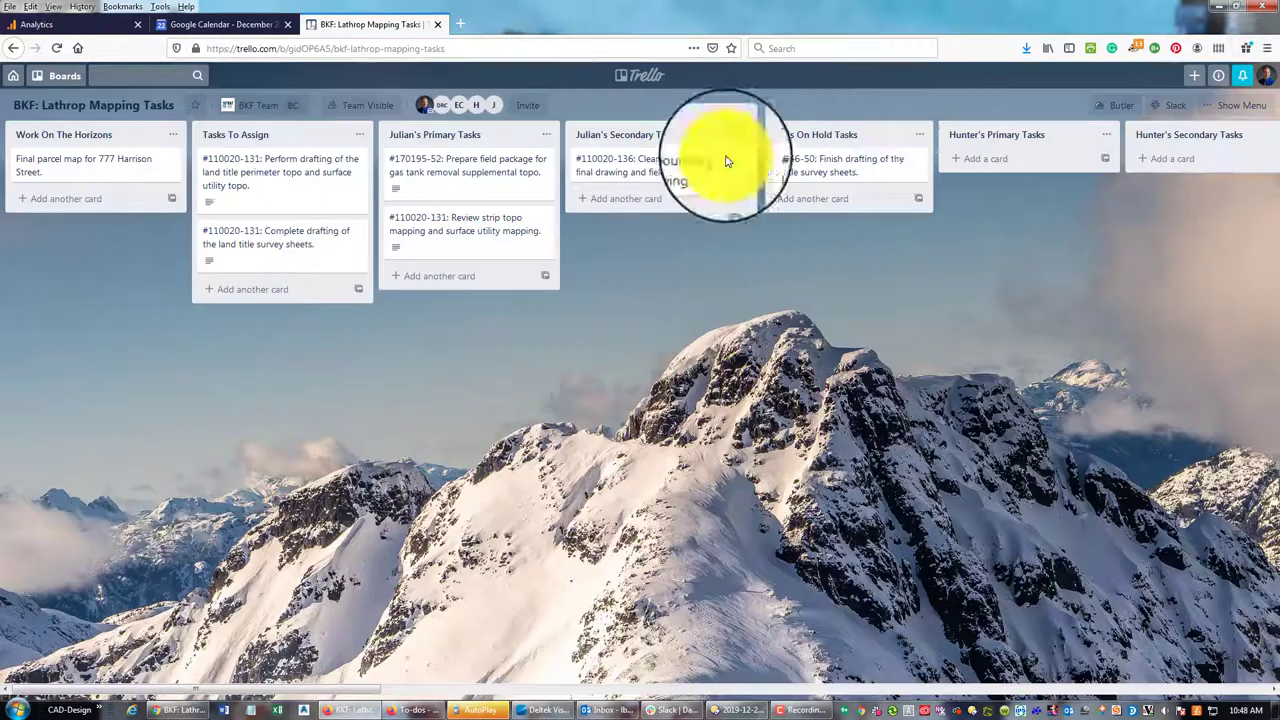
Move the land title survey sheets drafting card to Matt's Primary Tasks
left_click(307, 252)
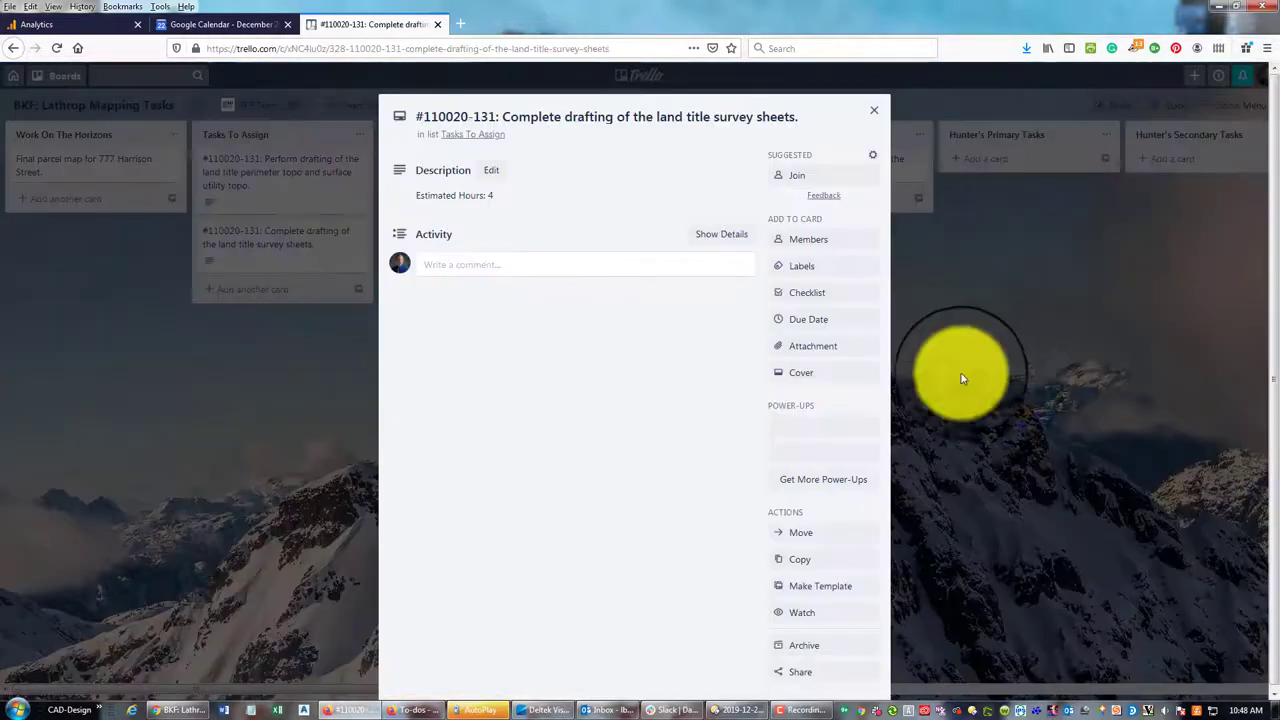
left_click(830, 538)
left_click(829, 465)
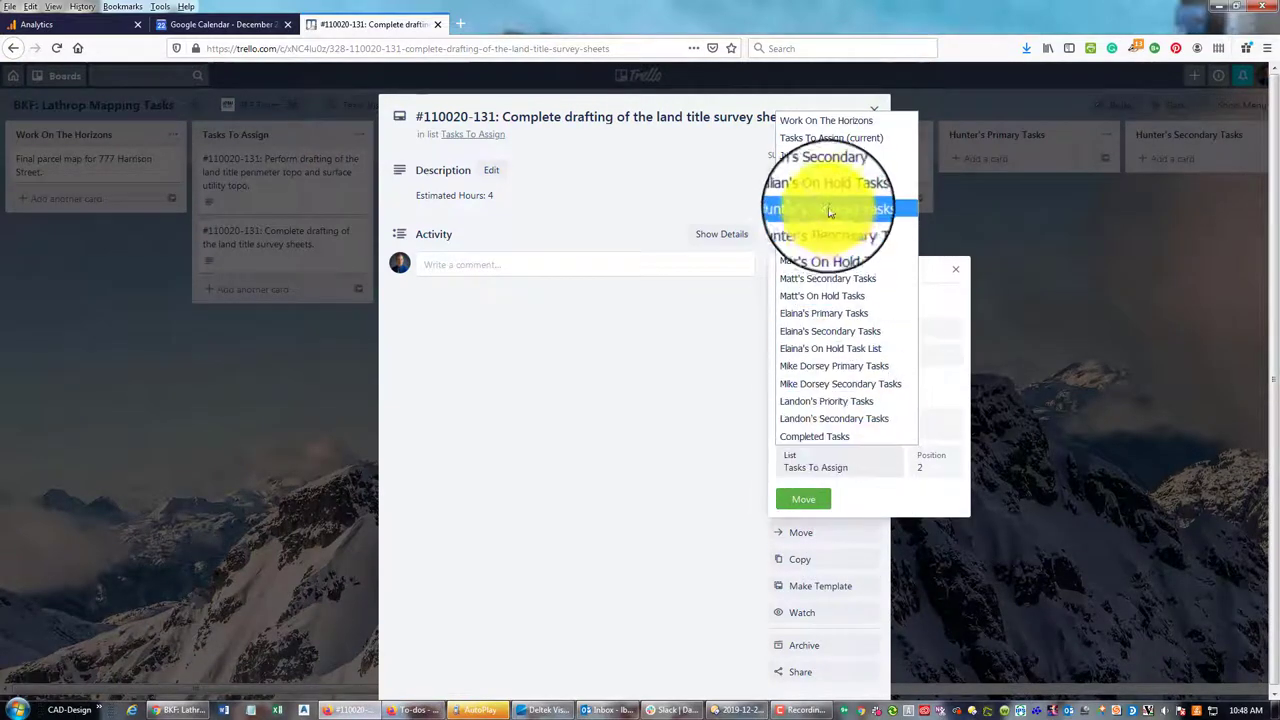
left_click(832, 261)
left_click(808, 508)
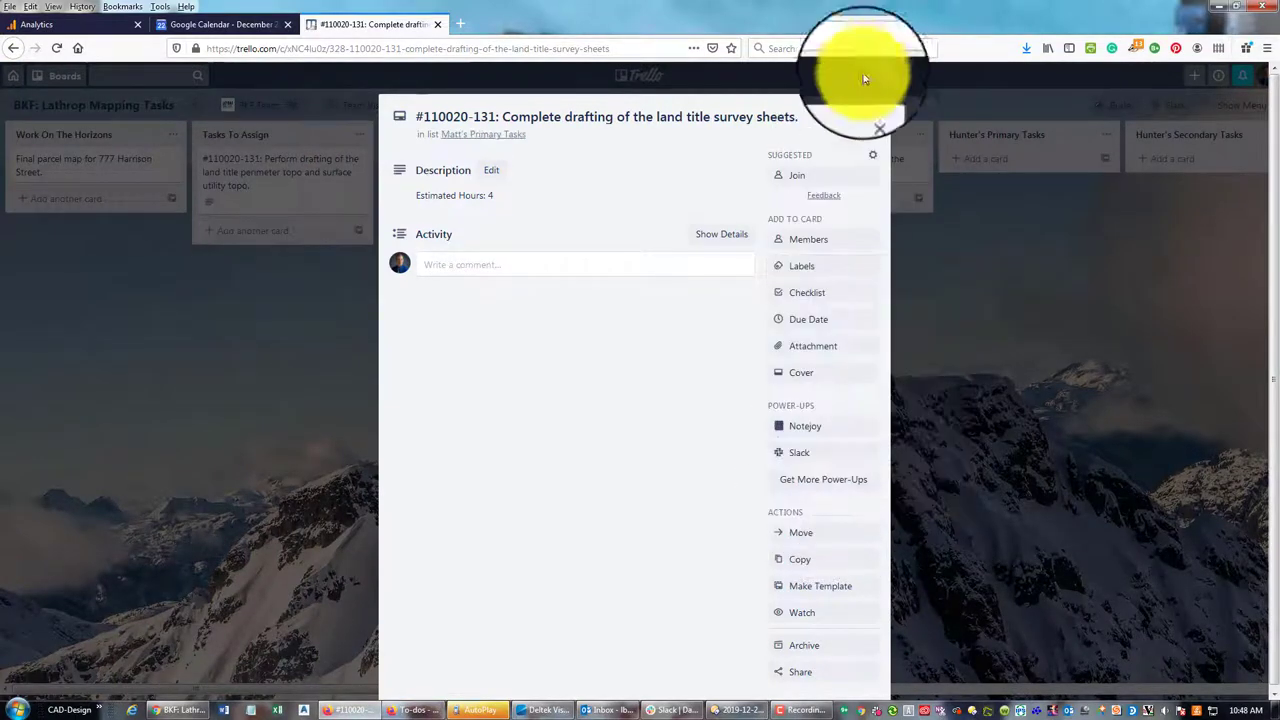
left_click(873, 110)
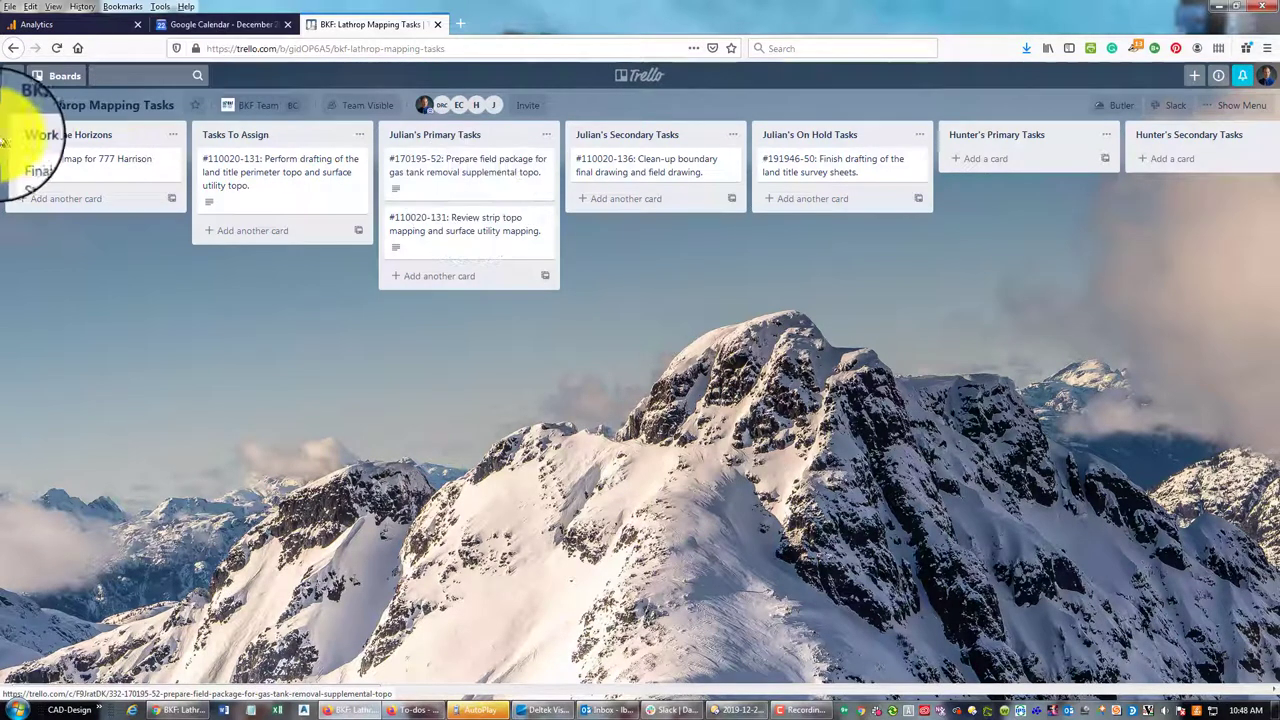
left_click(120, 164)
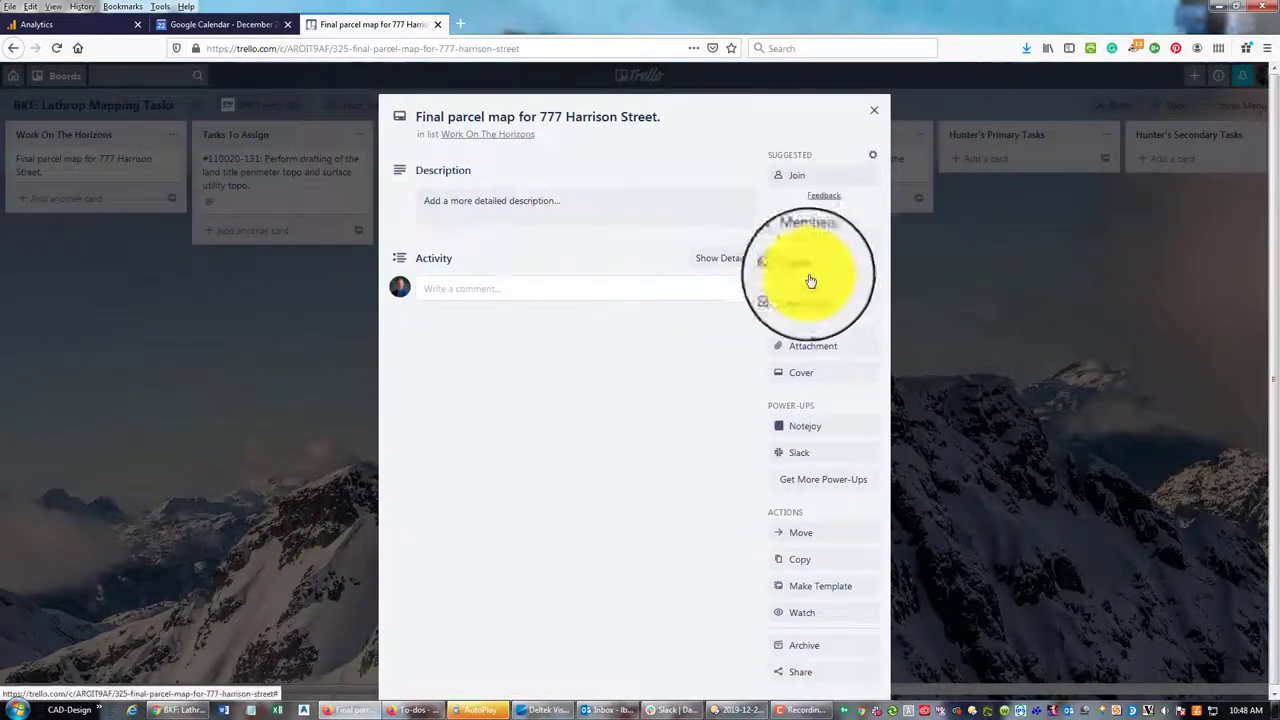
left_click(815, 645)
scroll(836, 569, "down", 1)
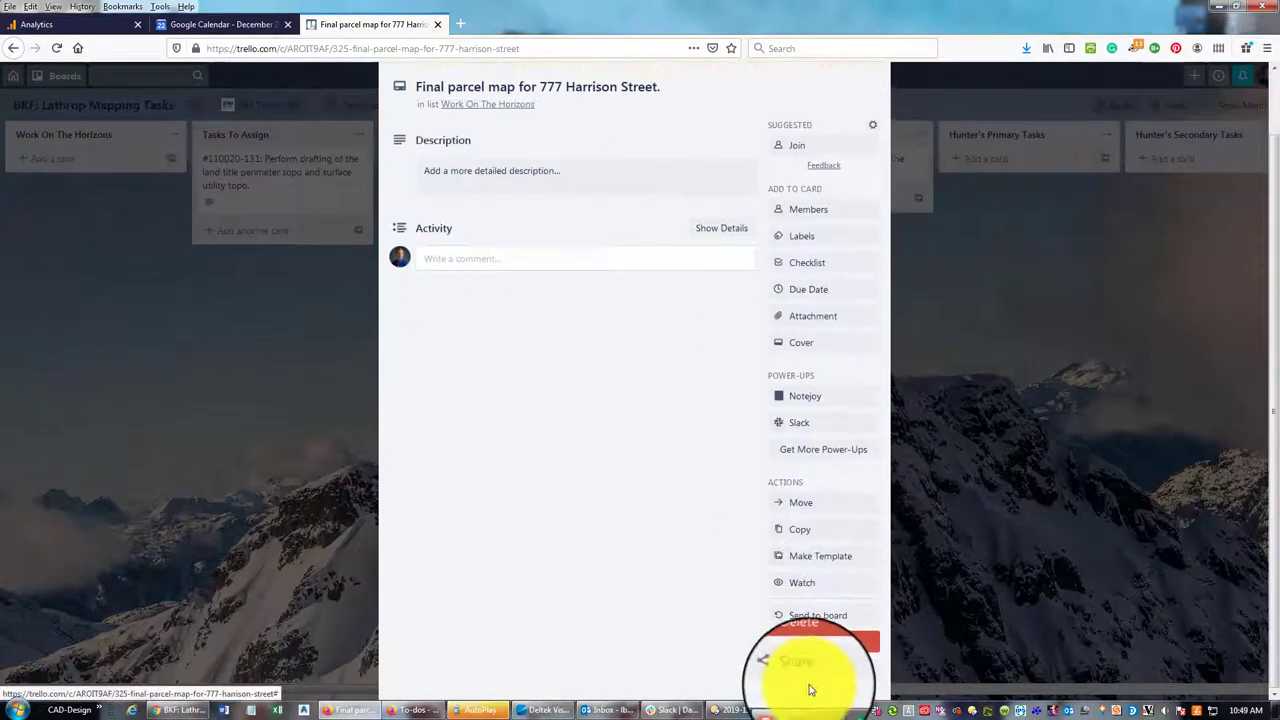
left_click(815, 642)
left_click(885, 612)
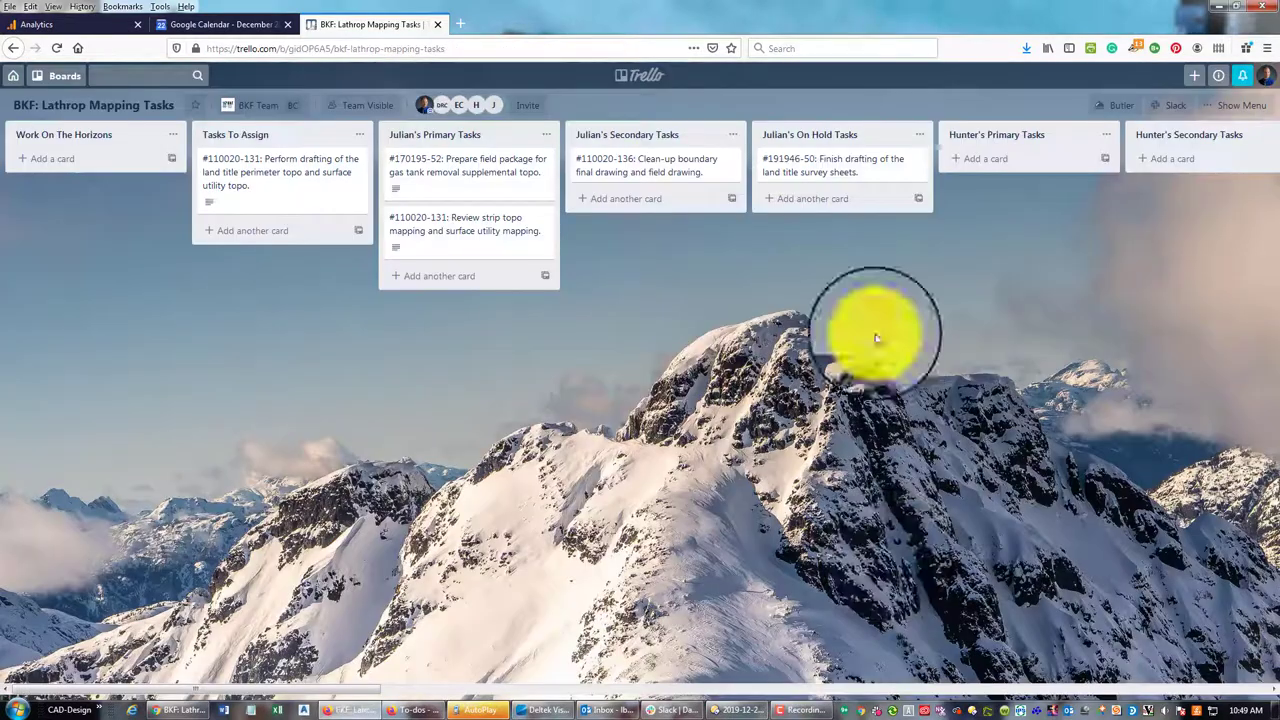
Add the card '#191666-10: Supplemental topo survey for design of parking lot and trash enclosure.'
left_click(62, 164)
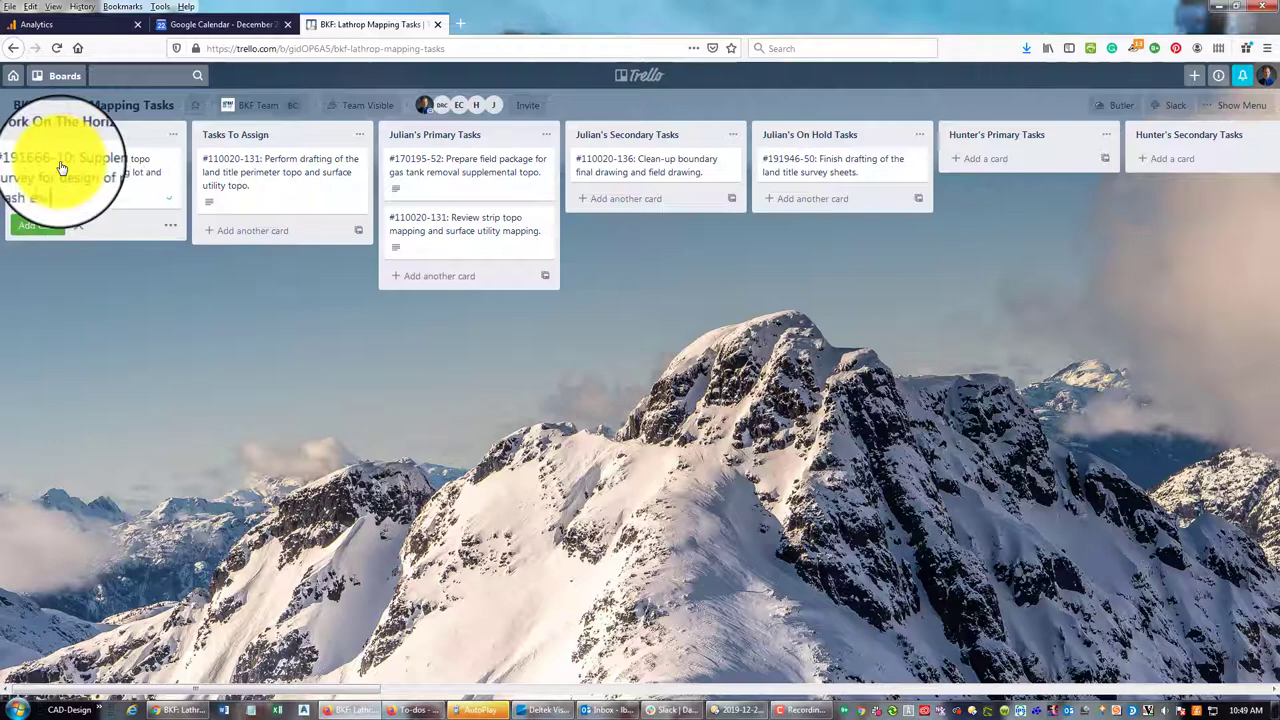
key("Return")
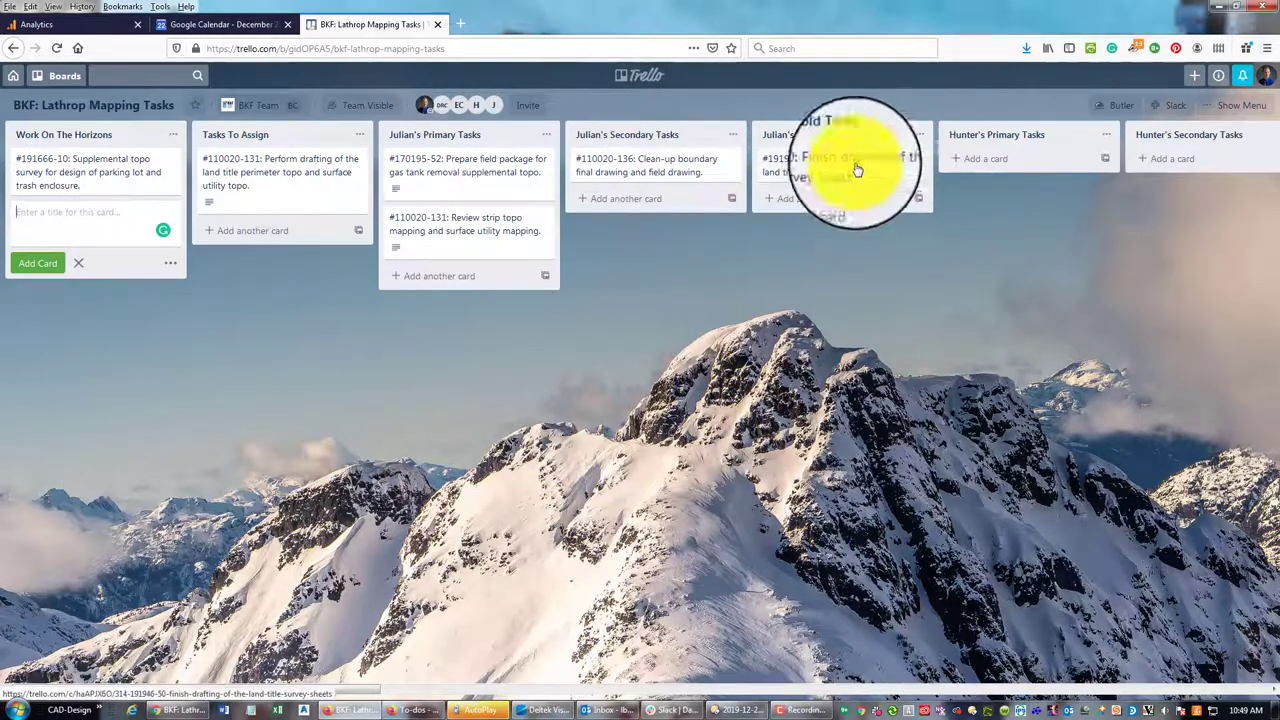
left_click_drag(350, 688, 1267, 647)
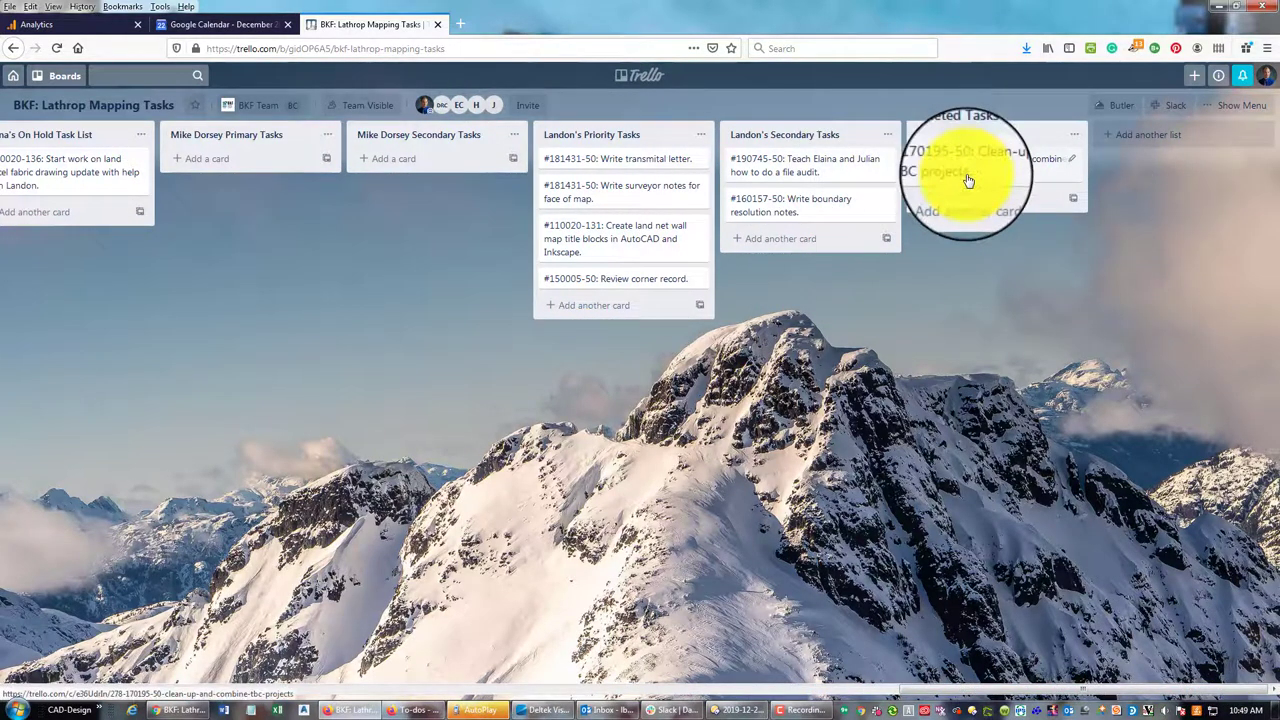
left_click_drag(975, 183, 990, 180)
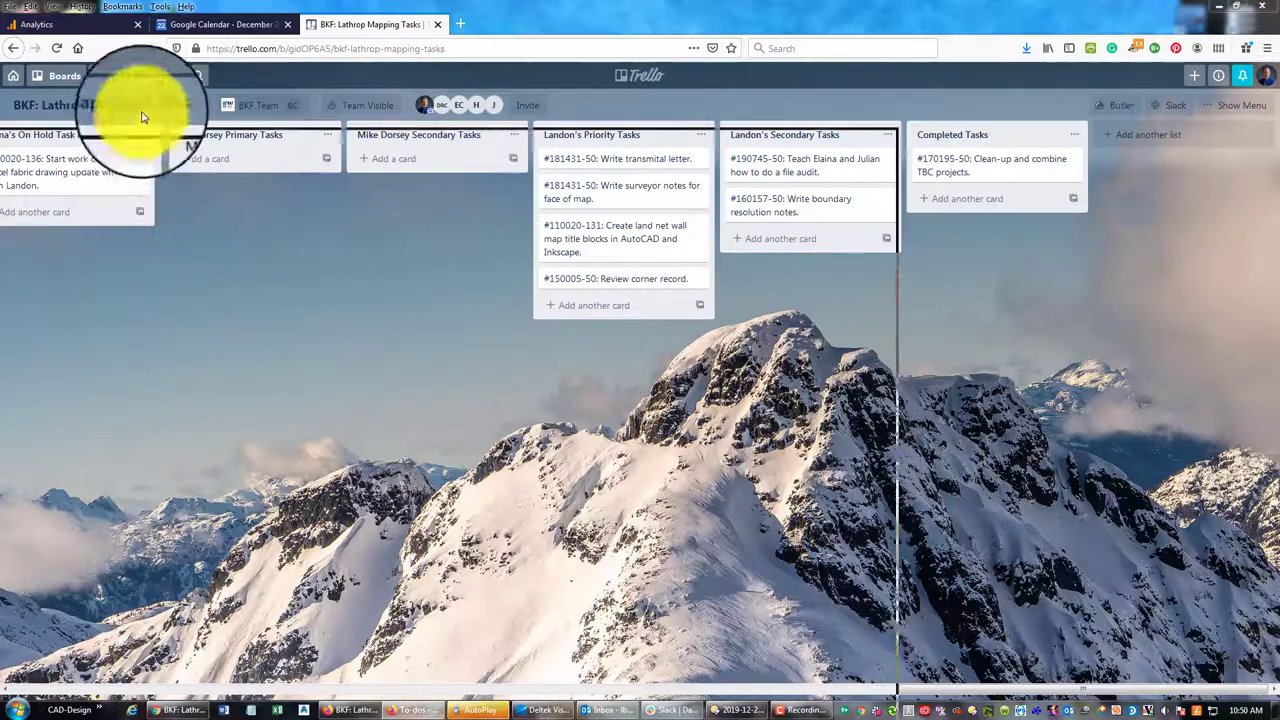
key("alt+Tab")
scroll(670, 430, "up", 1)
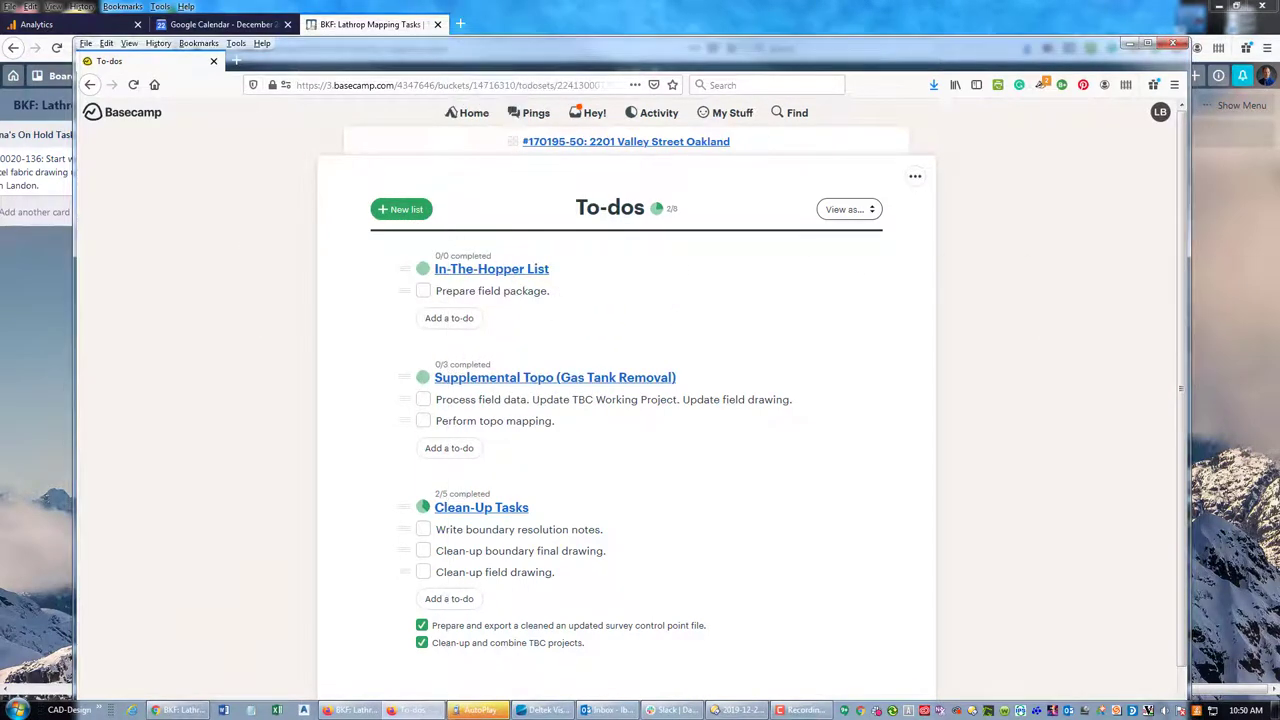
left_click(505, 28)
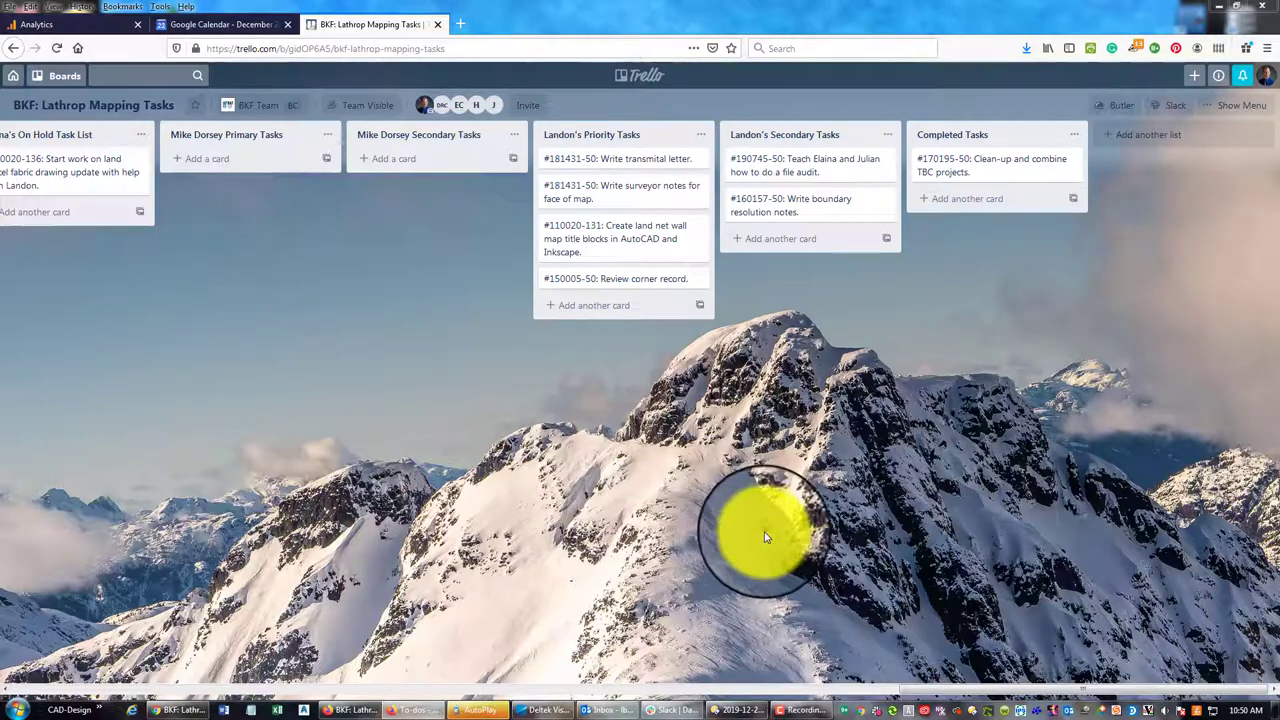
left_click(766, 690)
left_click_drag(932, 694, 243, 677)
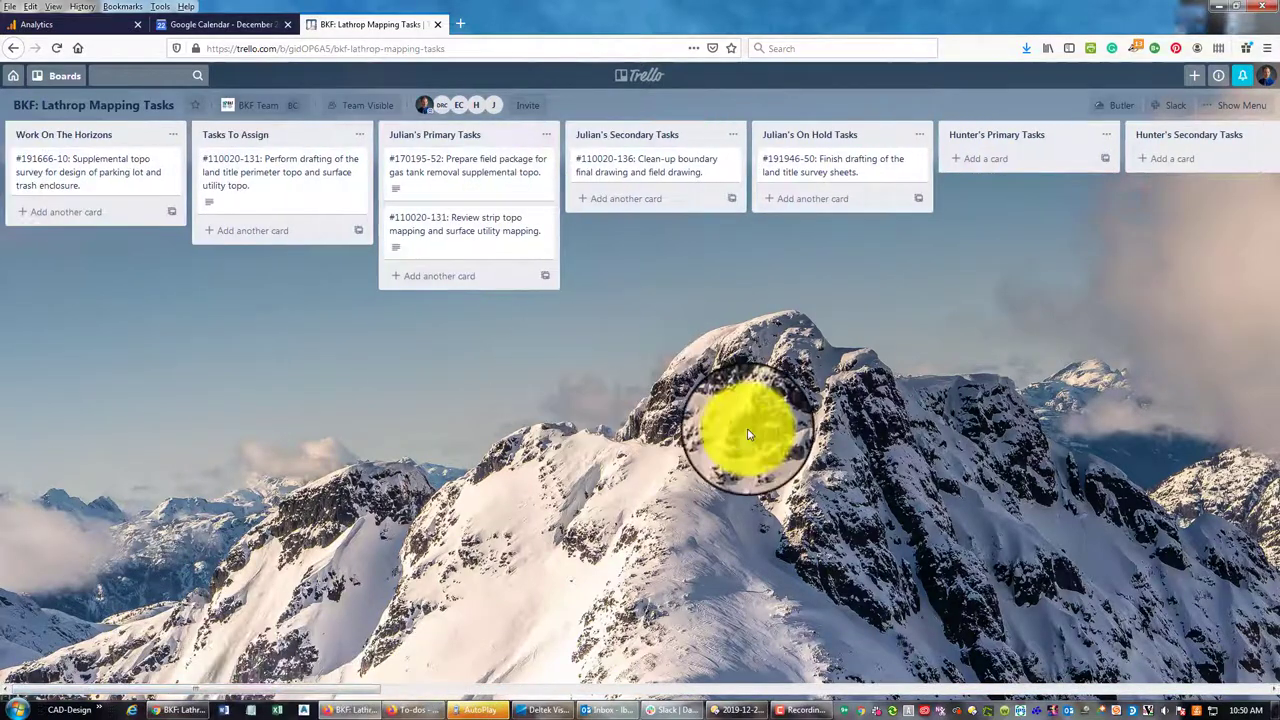